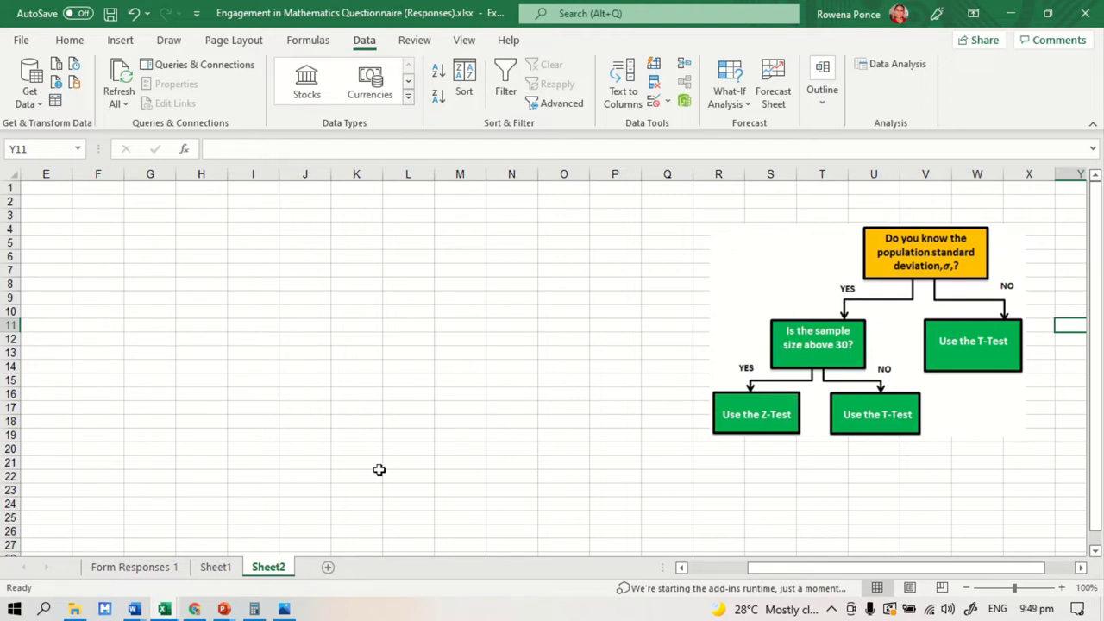
Step: Review the section, gender, grade and questionnaire answer columns on the Form Responses 1 sheet
{"action": "left_click", "coordinate": [153, 568]}
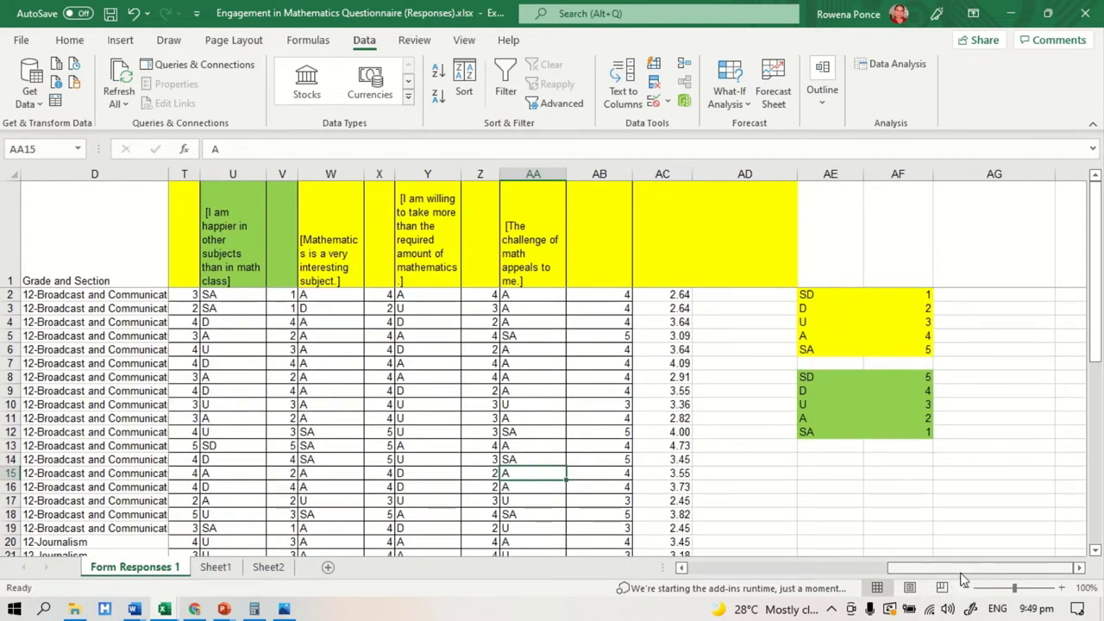
{"action": "left_click_drag", "start_coordinate": [961, 568], "coordinate": [601, 562]}
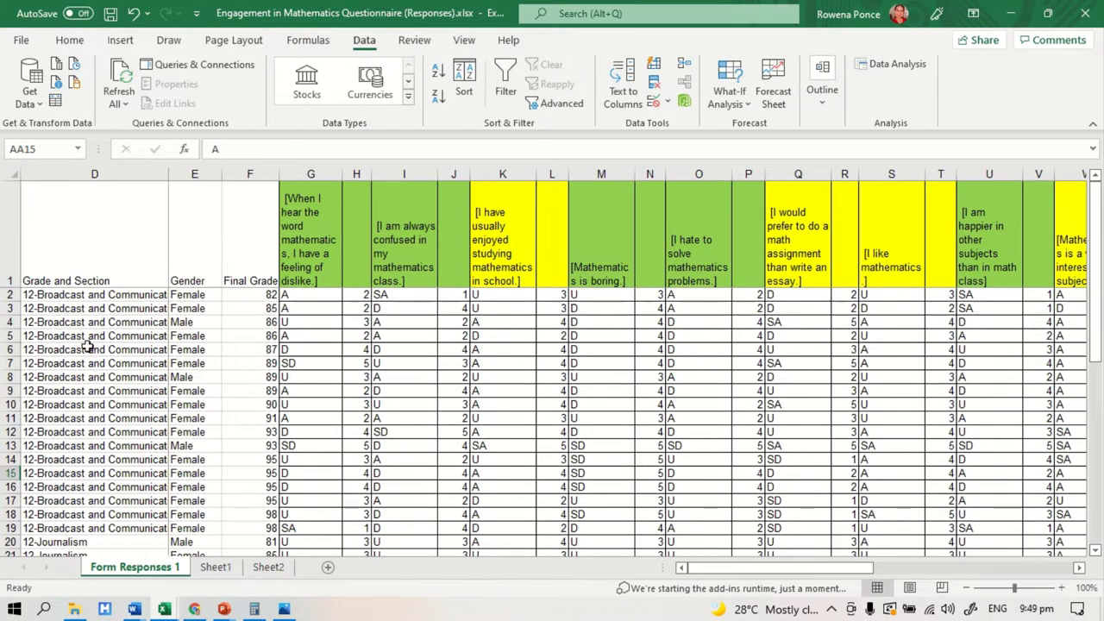
{"action": "scroll", "coordinate": [148, 392], "scroll_direction": "down", "scroll_amount": 7}
{"action": "scroll", "coordinate": [165, 446], "scroll_direction": "up", "scroll_amount": 3}
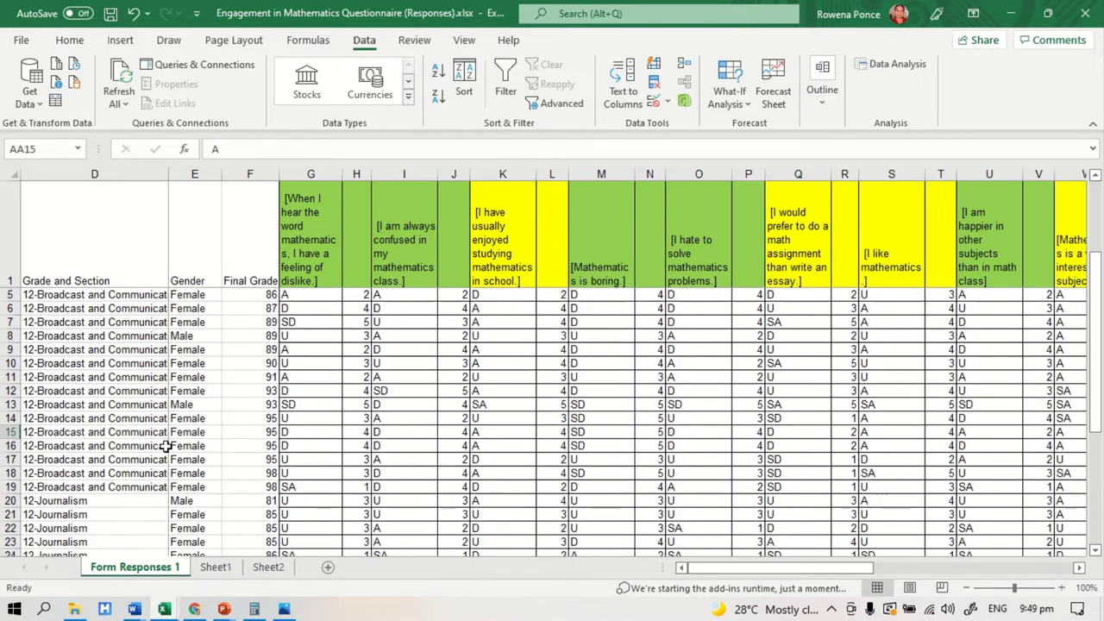
{"action": "scroll", "coordinate": [46, 490], "scroll_direction": "down", "scroll_amount": 1}
{"action": "scroll", "coordinate": [193, 542], "scroll_direction": "up", "scroll_amount": 4}
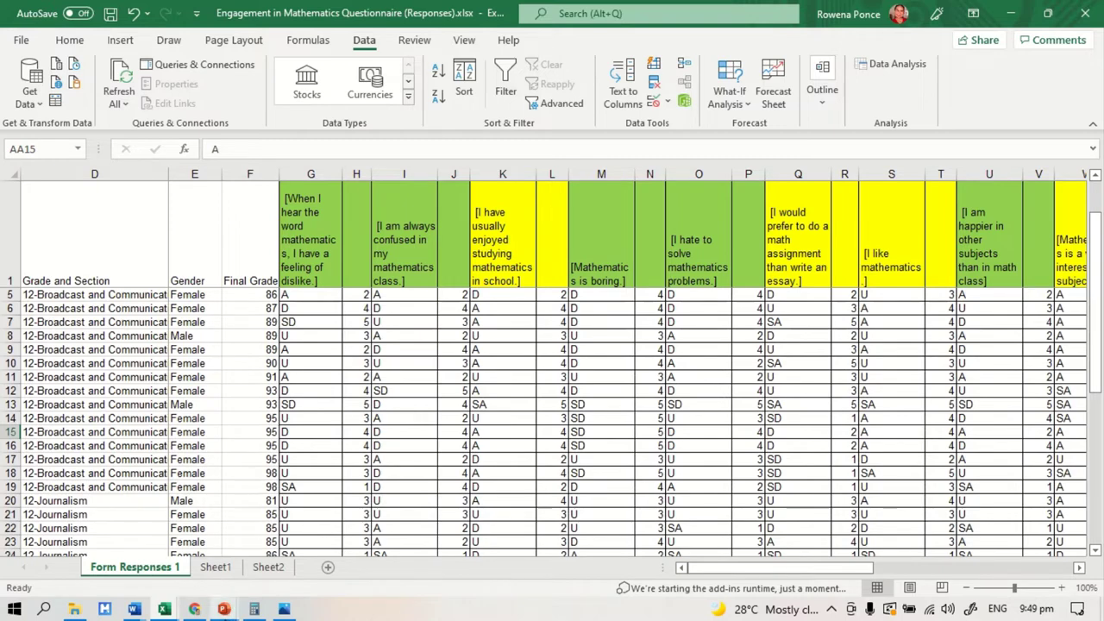
{"action": "mouse_move", "coordinate": [254, 609]}
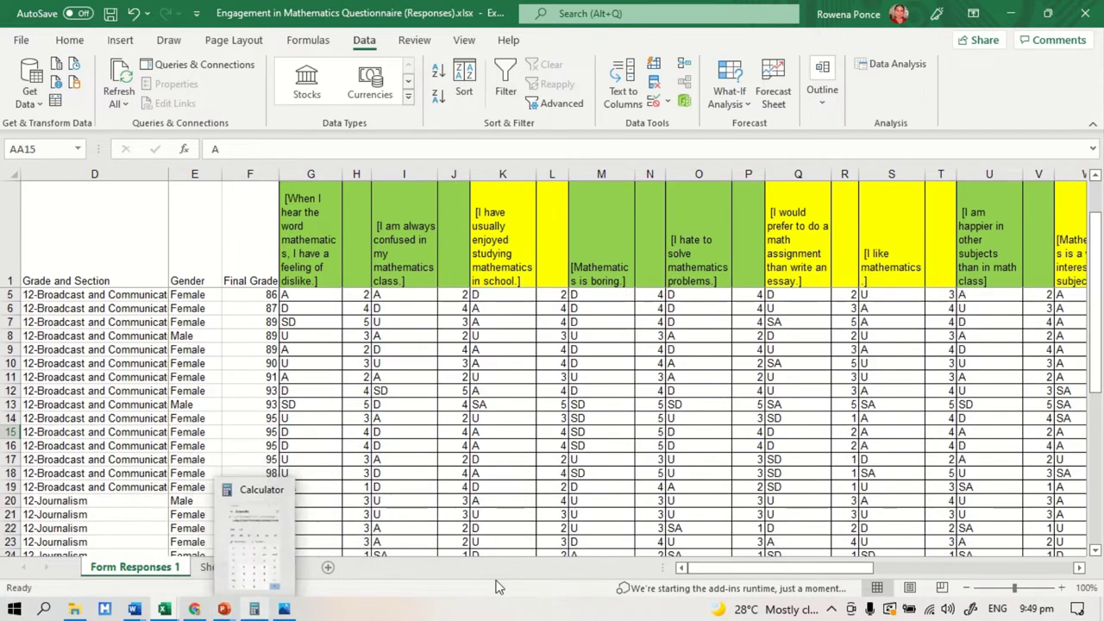
Step: Handwrite "Hypothesis: There is no significant difference" with the black pen on Sheet2, below the flowchart's rows
{"action": "left_click", "coordinate": [268, 567]}
{"action": "scroll", "coordinate": [753, 490], "scroll_direction": "down", "scroll_amount": 3}
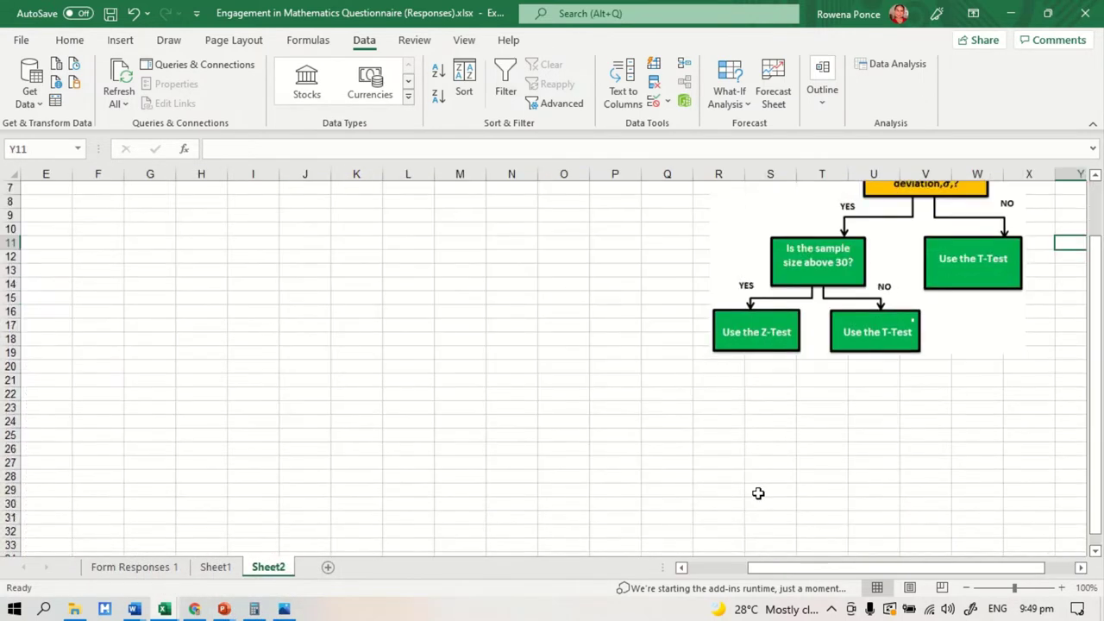
{"action": "left_click", "coordinate": [120, 40]}
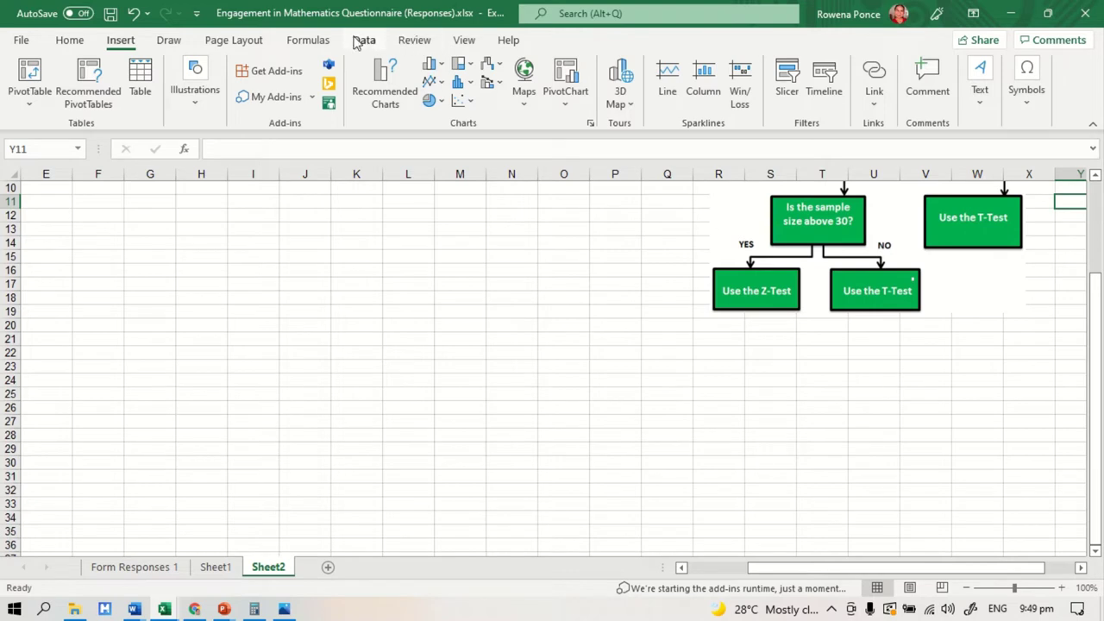
{"action": "left_click", "coordinate": [168, 39]}
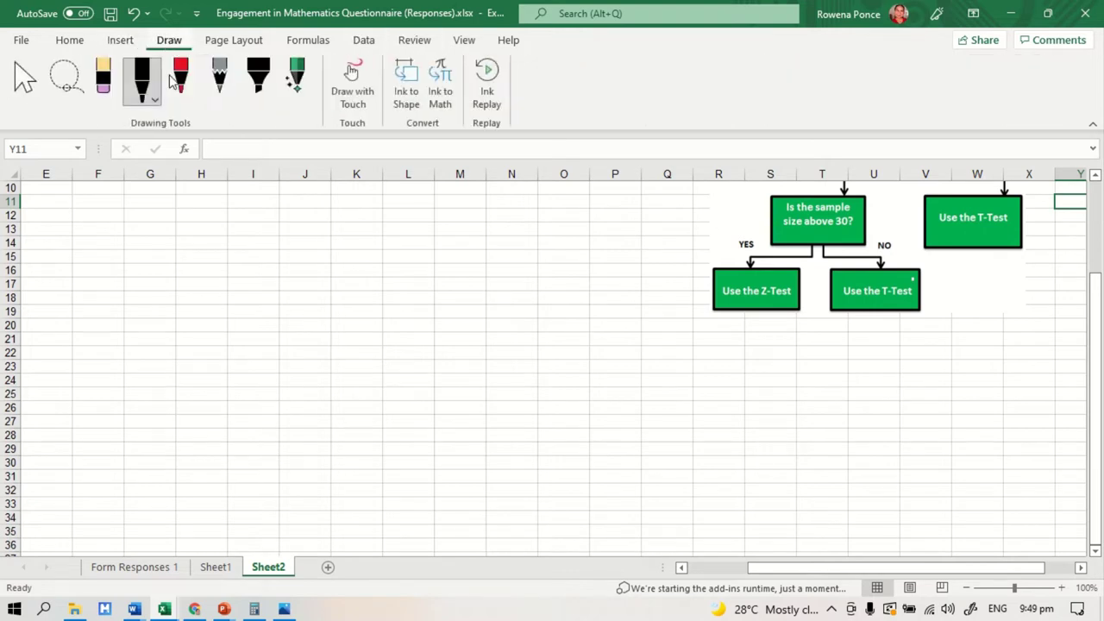
{"action": "left_click", "coordinate": [141, 85]}
{"action": "left_click", "coordinate": [141, 84]}
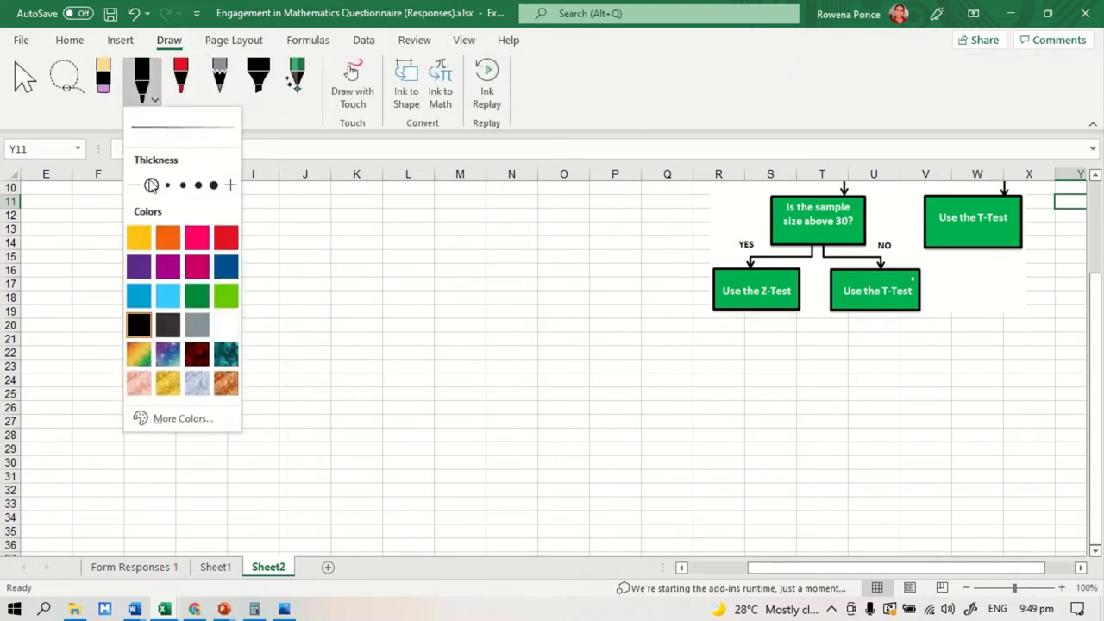
{"action": "left_click", "coordinate": [159, 84]}
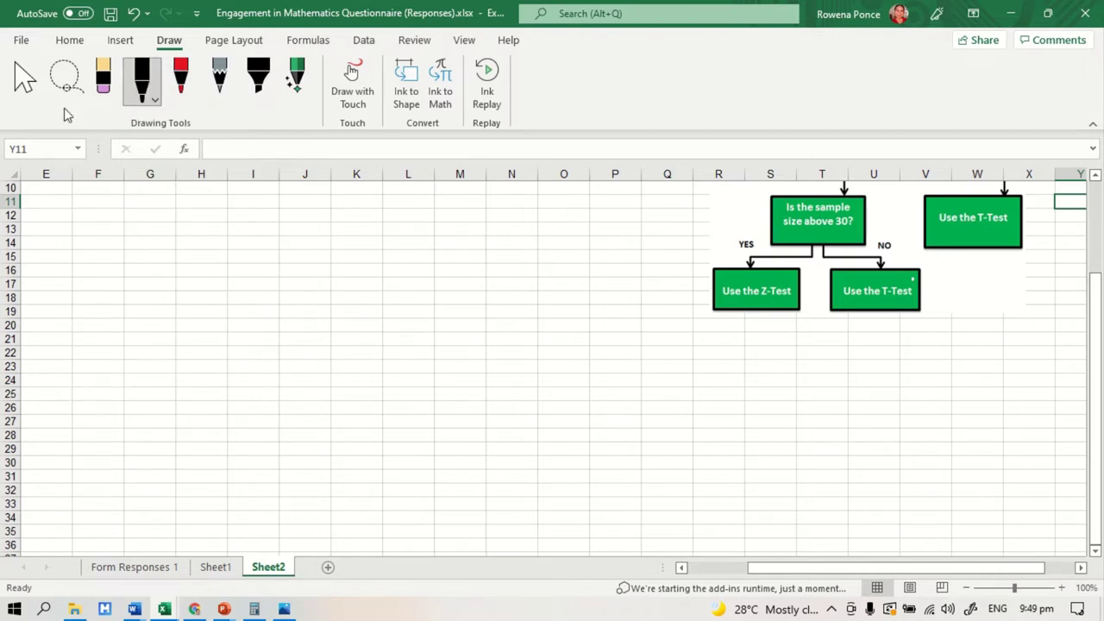
{"action": "left_click", "coordinate": [25, 82]}
{"action": "left_click", "coordinate": [148, 77]}
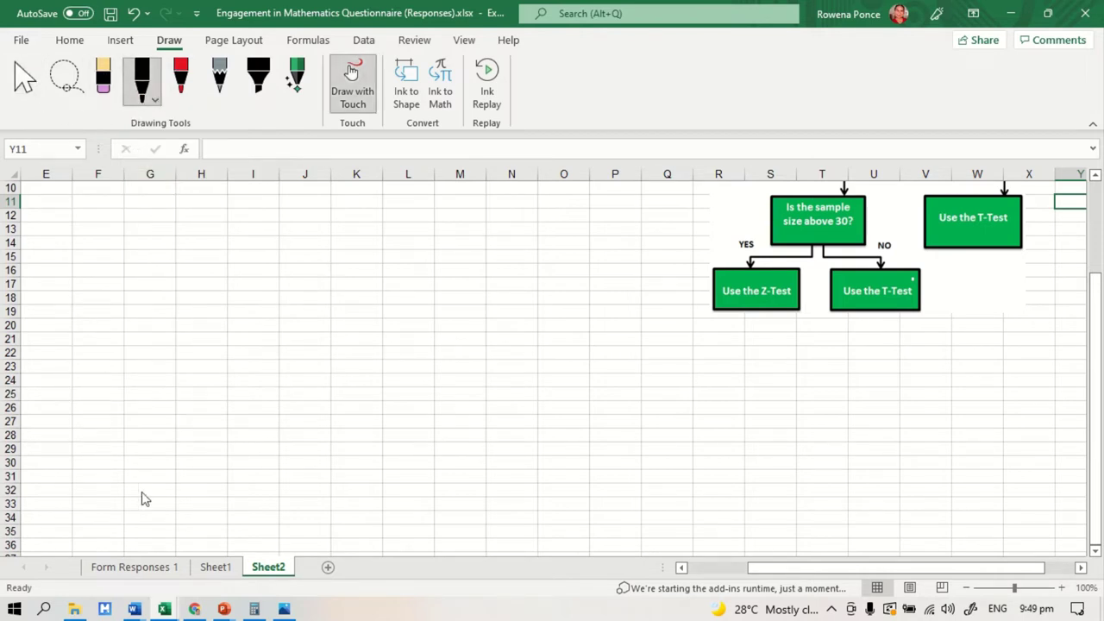
{"action": "mouse_move", "coordinate": [84, 466]}
{"action": "left_mouse_down"}
{"action": "mouse_move", "coordinate": [177, 473]}
{"action": "mouse_move", "coordinate": [182, 457]}
{"action": "mouse_move", "coordinate": [205, 470]}
{"action": "mouse_move", "coordinate": [200, 510]}
{"action": "mouse_move", "coordinate": [236, 515]}
{"action": "mouse_move", "coordinate": [355, 500]}
{"action": "mouse_move", "coordinate": [421, 511]}
{"action": "mouse_move", "coordinate": [462, 493]}
{"action": "mouse_move", "coordinate": [504, 509]}
{"action": "mouse_move", "coordinate": [528, 500]}
{"action": "mouse_move", "coordinate": [557, 522]}
{"action": "mouse_move", "coordinate": [616, 504]}
{"action": "left_mouse_up"}
{"action": "left_click", "coordinate": [205, 470]}
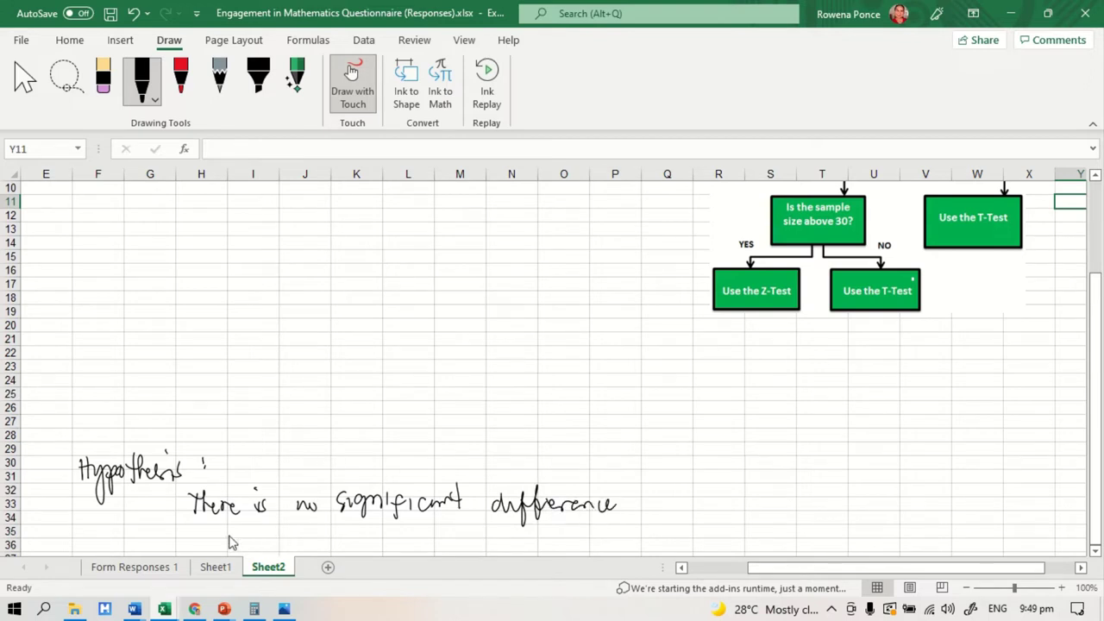
Step: Continue the handwritten hypothesis with "between level of engagement of section A & section B", erasing the stray letter, and leave drawing mode
{"action": "mouse_move", "coordinate": [195, 520]}
{"action": "left_mouse_down"}
{"action": "mouse_move", "coordinate": [213, 537]}
{"action": "mouse_move", "coordinate": [341, 533]}
{"action": "mouse_move", "coordinate": [406, 547]}
{"action": "mouse_move", "coordinate": [414, 535]}
{"action": "mouse_move", "coordinate": [530, 550]}
{"action": "mouse_move", "coordinate": [627, 527]}
{"action": "mouse_move", "coordinate": [644, 539]}
{"action": "left_mouse_up"}
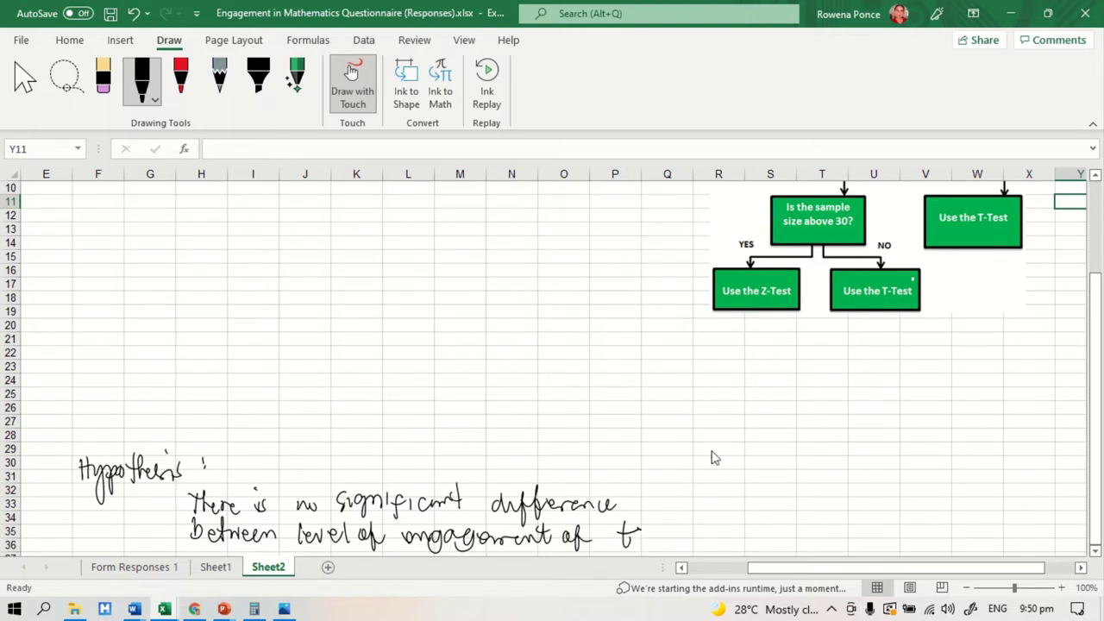
{"action": "left_click", "coordinate": [103, 78]}
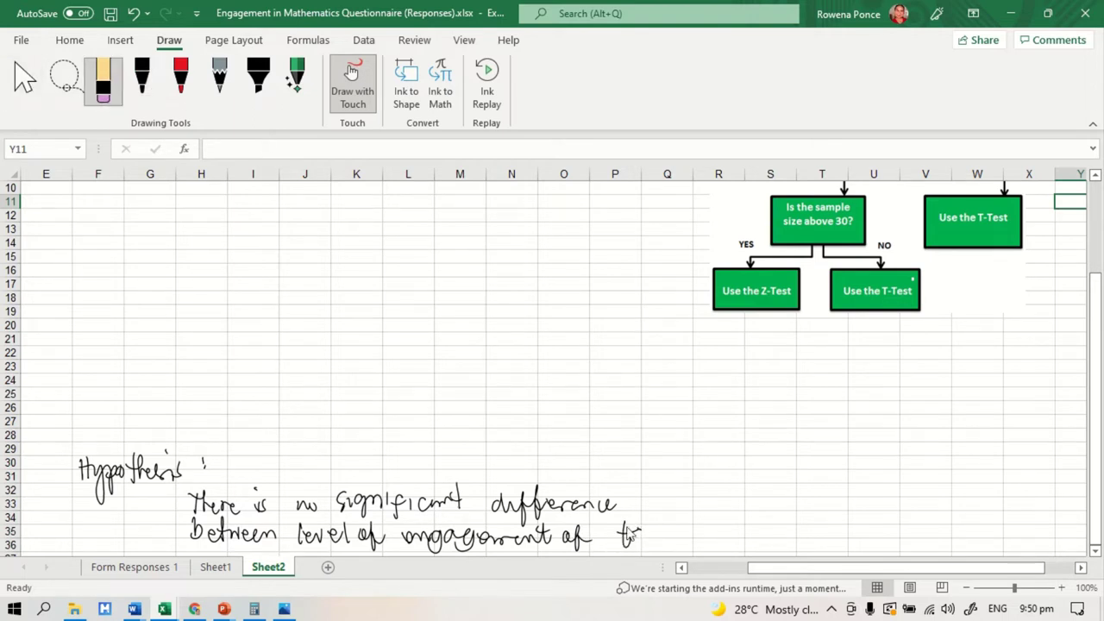
{"action": "left_click_drag", "start_coordinate": [647, 526], "coordinate": [623, 554]}
{"action": "left_click", "coordinate": [141, 77]}
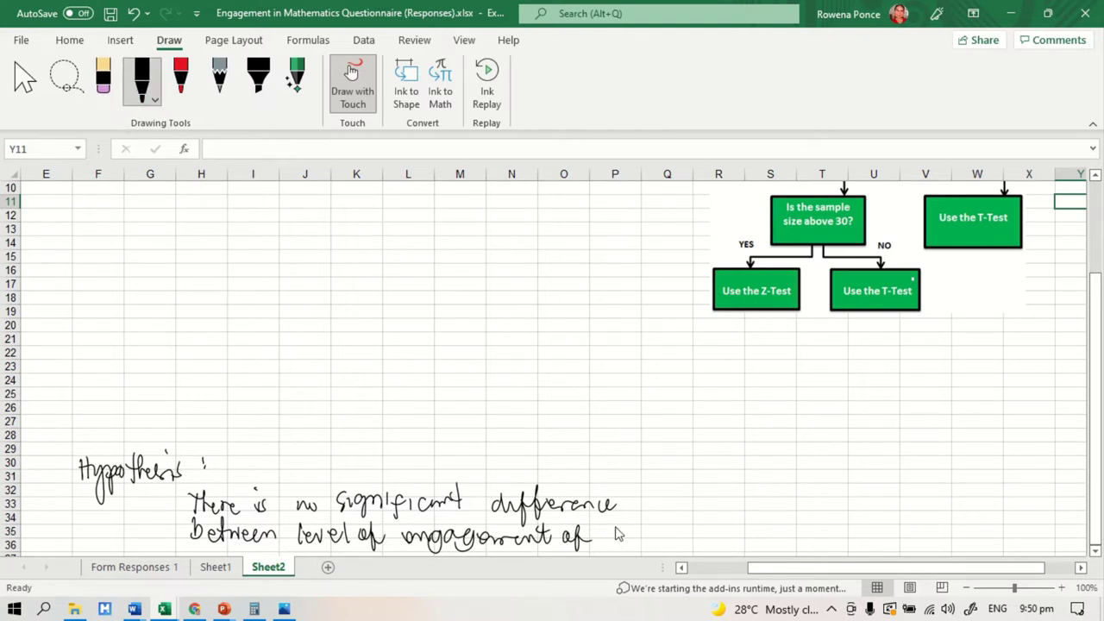
{"action": "mouse_move", "coordinate": [613, 527]}
{"action": "left_mouse_down"}
{"action": "mouse_move", "coordinate": [688, 535]}
{"action": "mouse_move", "coordinate": [779, 523]}
{"action": "mouse_move", "coordinate": [751, 525]}
{"action": "mouse_move", "coordinate": [792, 539]}
{"action": "mouse_move", "coordinate": [779, 540]}
{"action": "mouse_move", "coordinate": [895, 522]}
{"action": "left_mouse_up"}
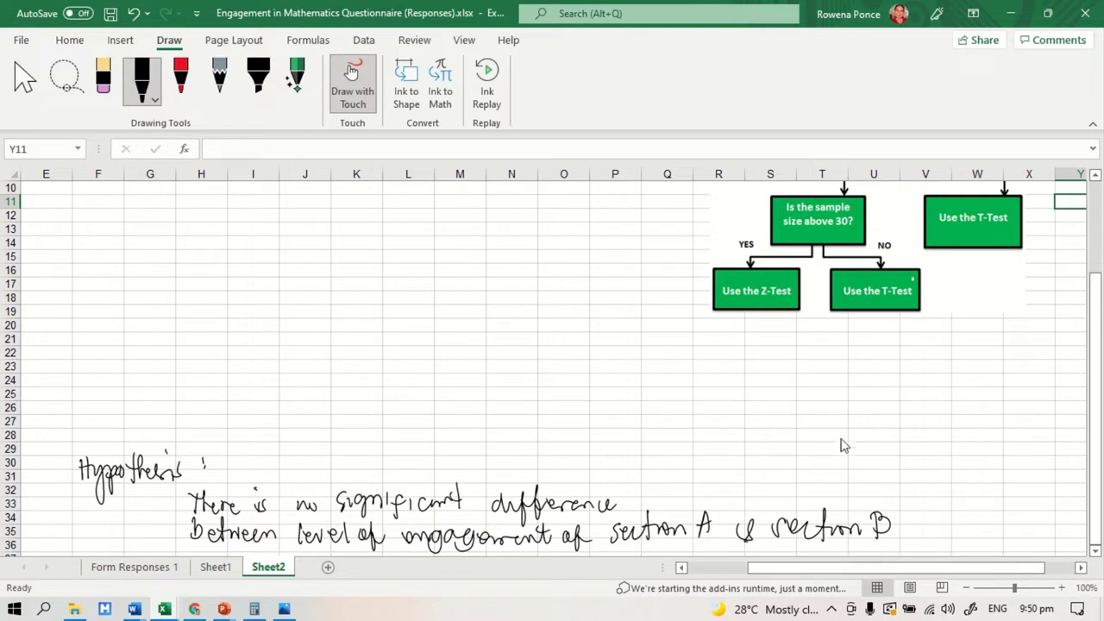
{"action": "left_click", "coordinate": [24, 80]}
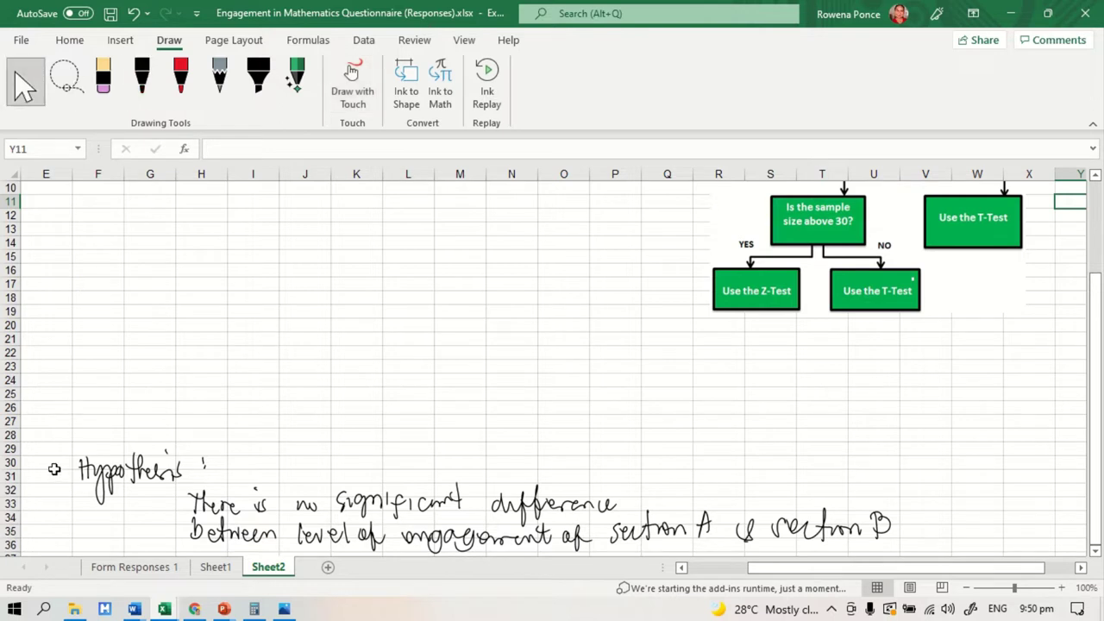
Step: Enter the column headings A in cell F2 and B in cell G2 of Sheet2
{"action": "scroll", "coordinate": [293, 457], "scroll_direction": "up", "scroll_amount": 3}
{"action": "scroll", "coordinate": [397, 473], "scroll_direction": "down", "scroll_amount": 6}
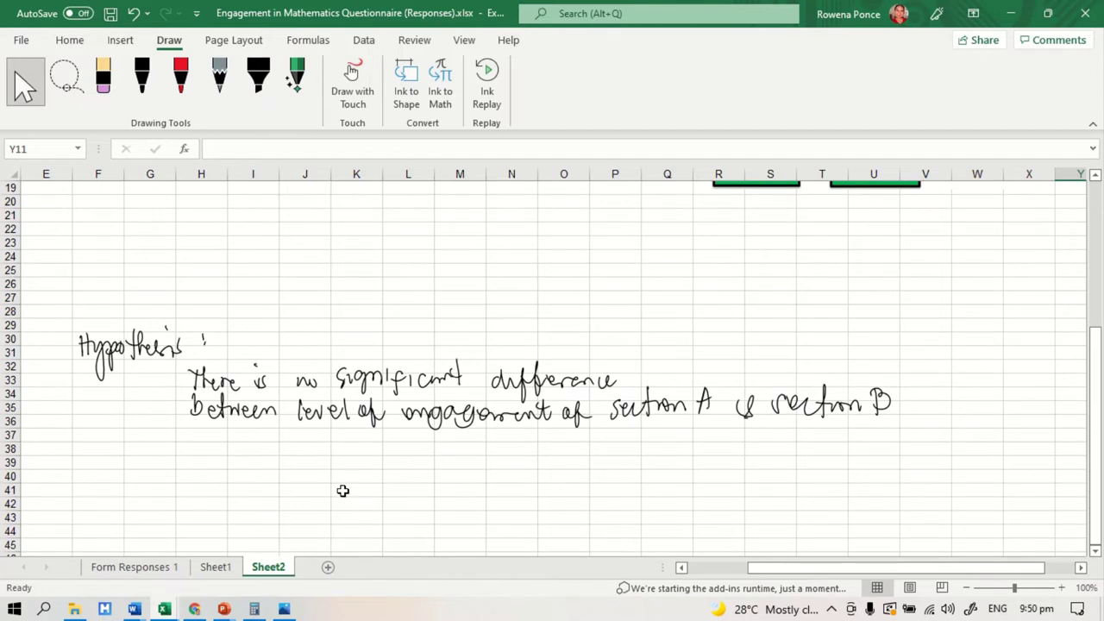
{"action": "scroll", "coordinate": [343, 491], "scroll_direction": "up", "scroll_amount": 6}
{"action": "left_click", "coordinate": [92, 204]}
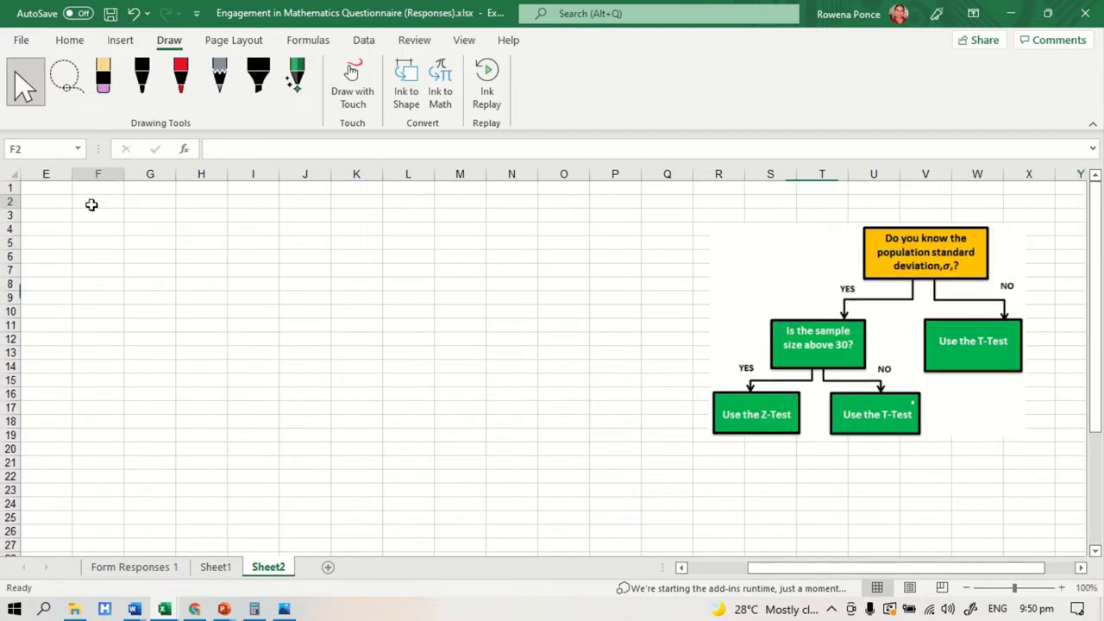
{"action": "key", "text": "ctrl+a"}
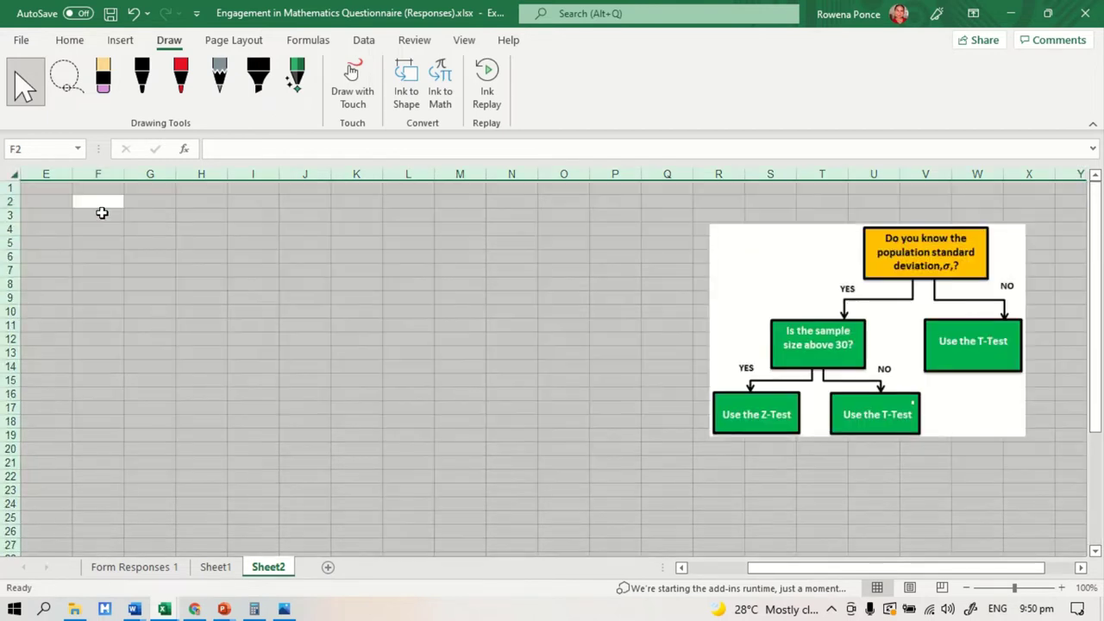
{"action": "left_click", "coordinate": [99, 202]}
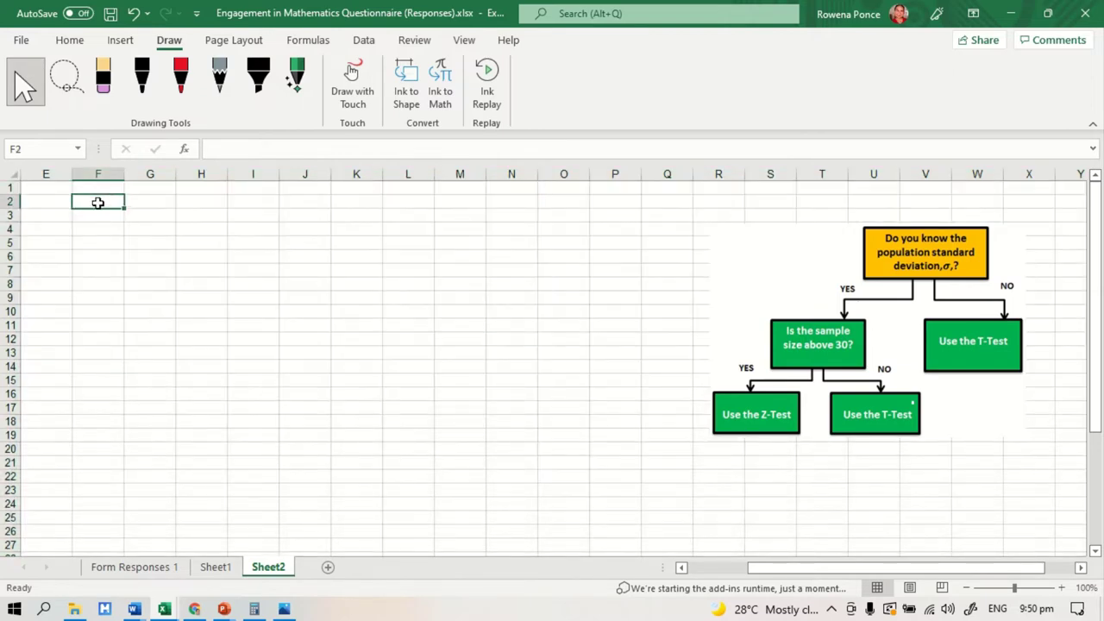
{"action": "type", "text": "A"}
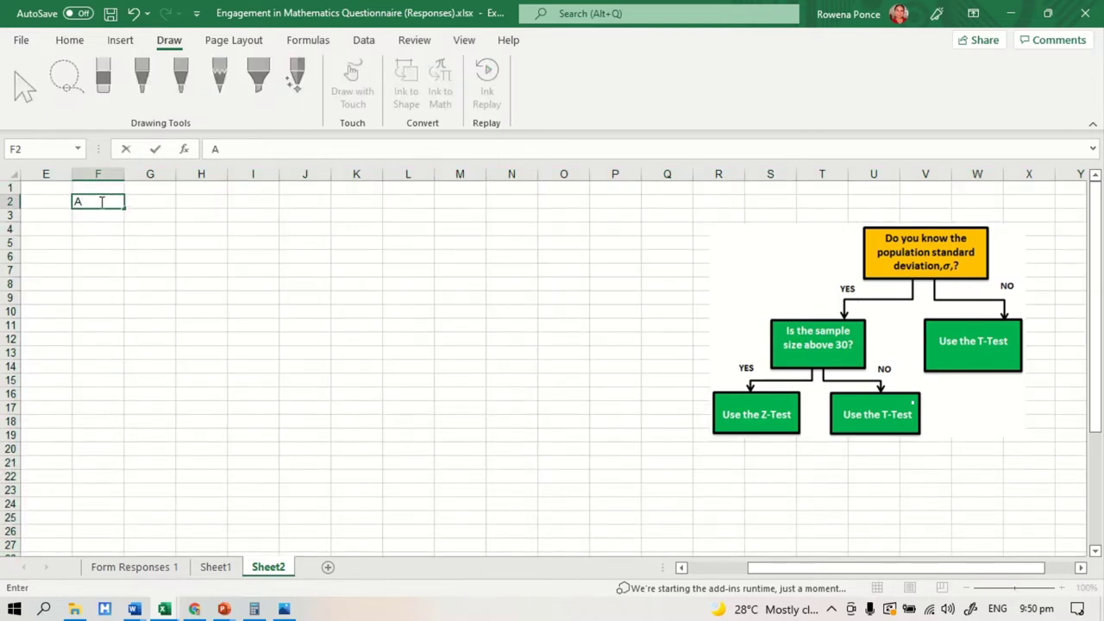
{"action": "left_click", "coordinate": [149, 206]}
{"action": "type", "text": "B"}
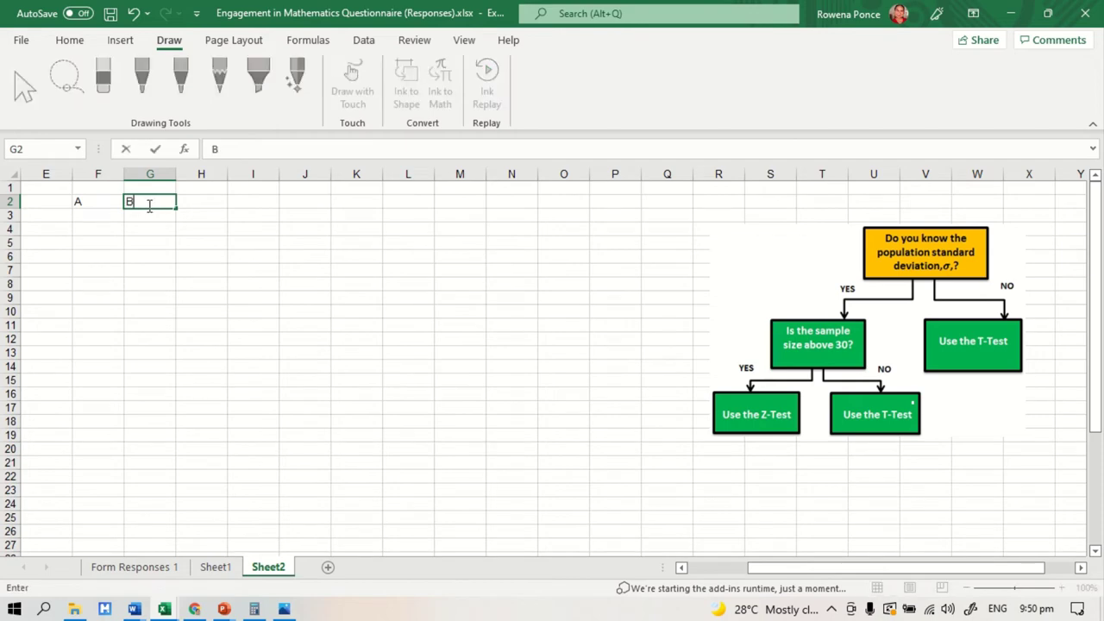
Step: Copy the Broadcast section's average scores in AC5:AC19 on the Form Responses 1 sheet
{"action": "left_click", "coordinate": [134, 566]}
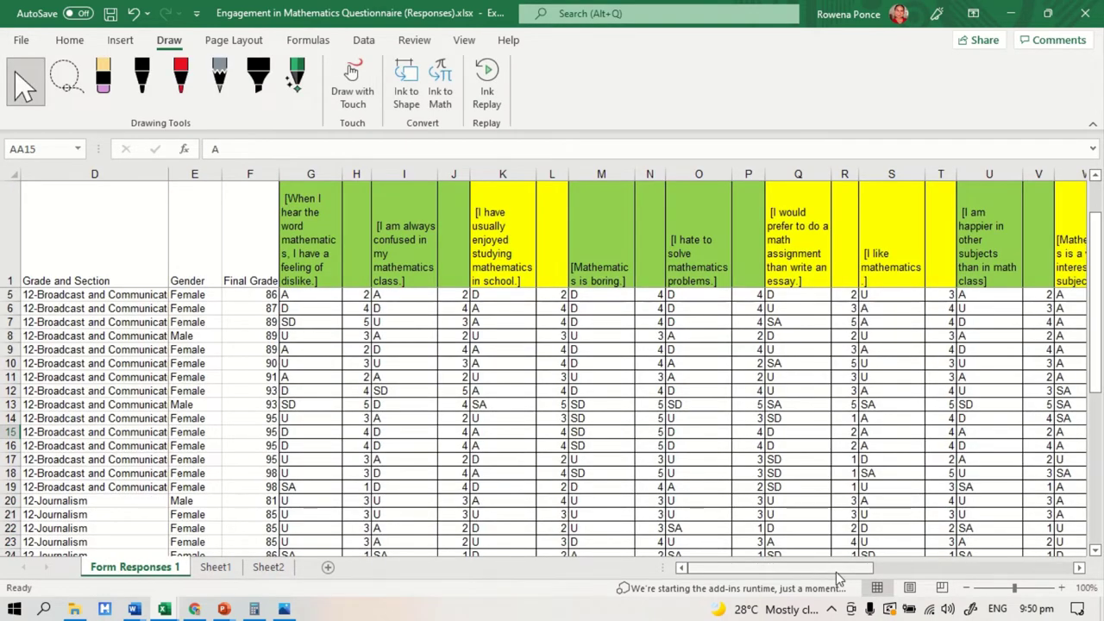
{"action": "left_click_drag", "start_coordinate": [837, 569], "coordinate": [1054, 587]}
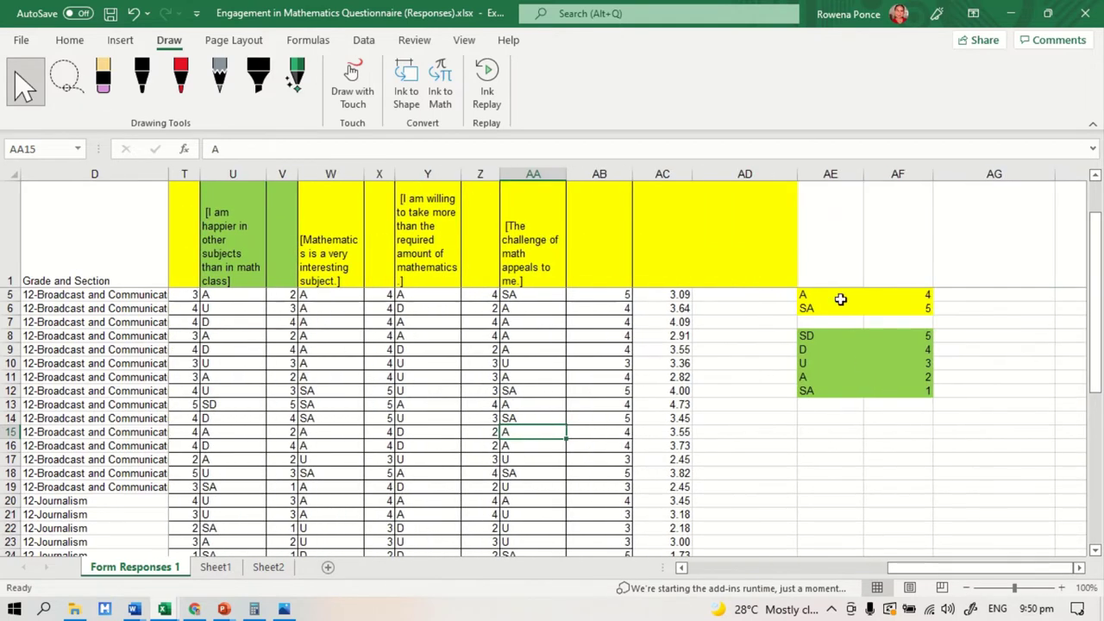
{"action": "left_click", "coordinate": [670, 297]}
{"action": "left_click_drag", "start_coordinate": [635, 479], "coordinate": [640, 485]}
{"action": "right_click", "coordinate": [639, 486]}
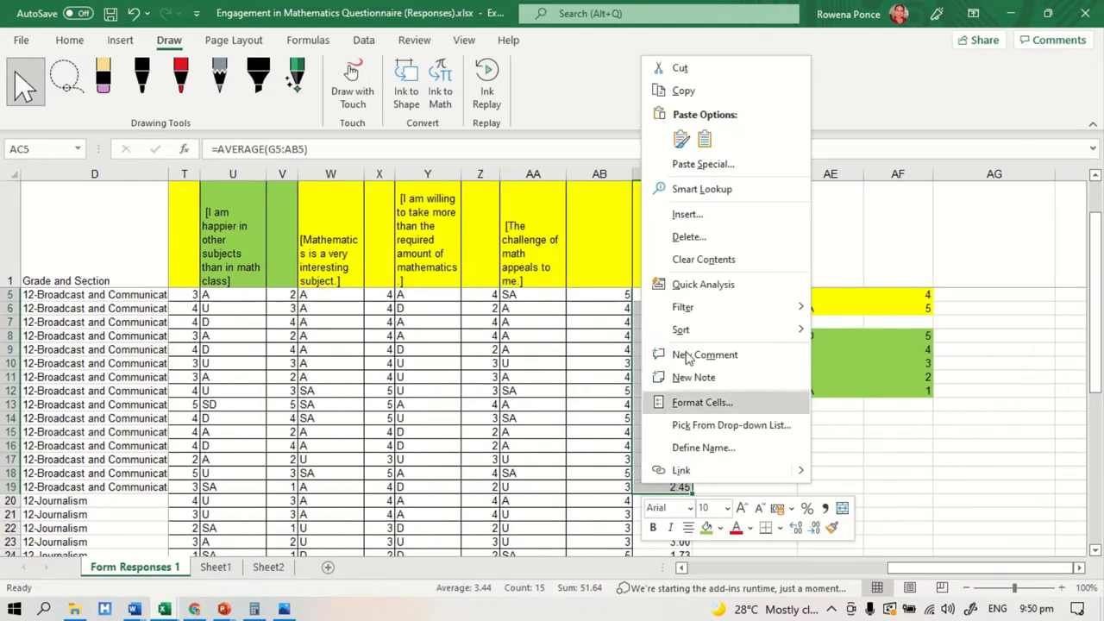
{"action": "left_click", "coordinate": [727, 94]}
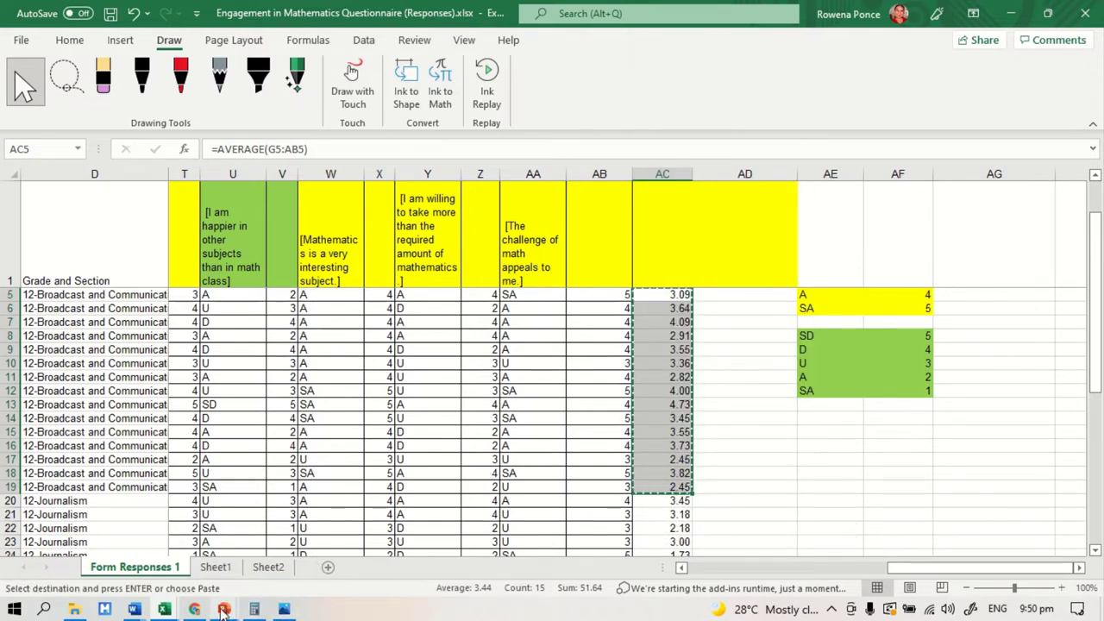
{"action": "mouse_move", "coordinate": [222, 610]}
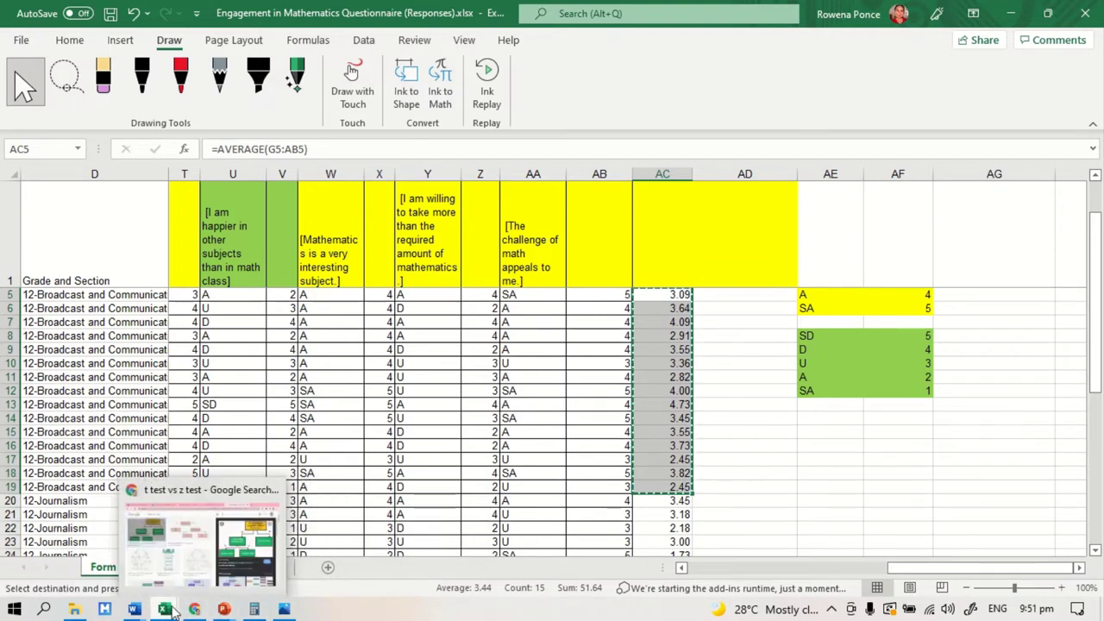
{"action": "mouse_move", "coordinate": [164, 609]}
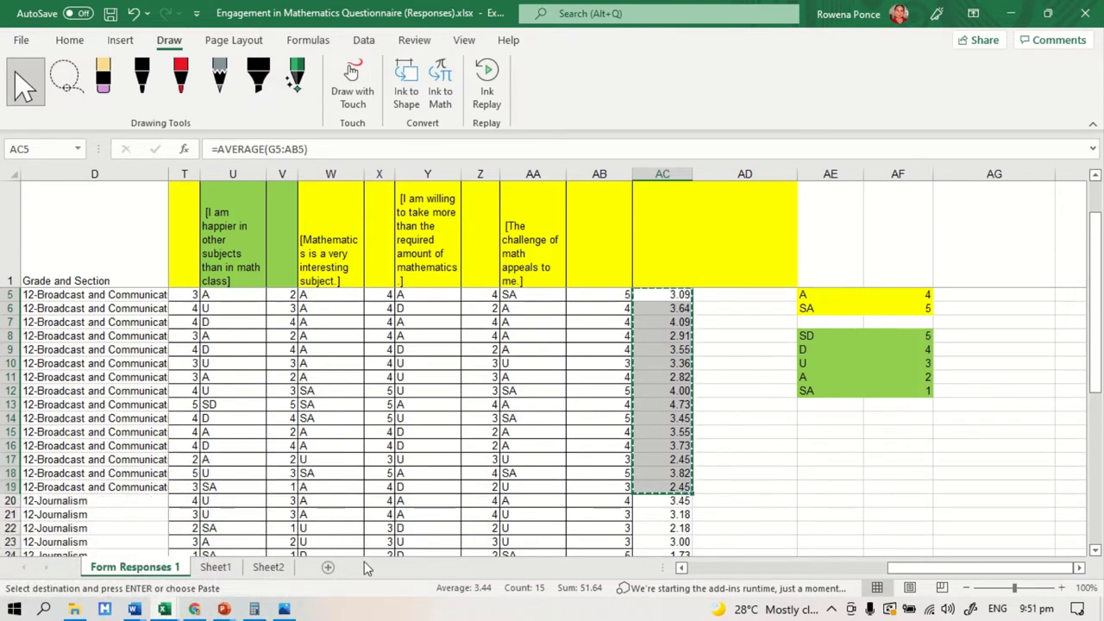
Step: Paste the copied averages under heading A on Sheet2, starting at F3, and try pasting them as values only
{"action": "left_click", "coordinate": [268, 566]}
{"action": "left_click", "coordinate": [93, 205]}
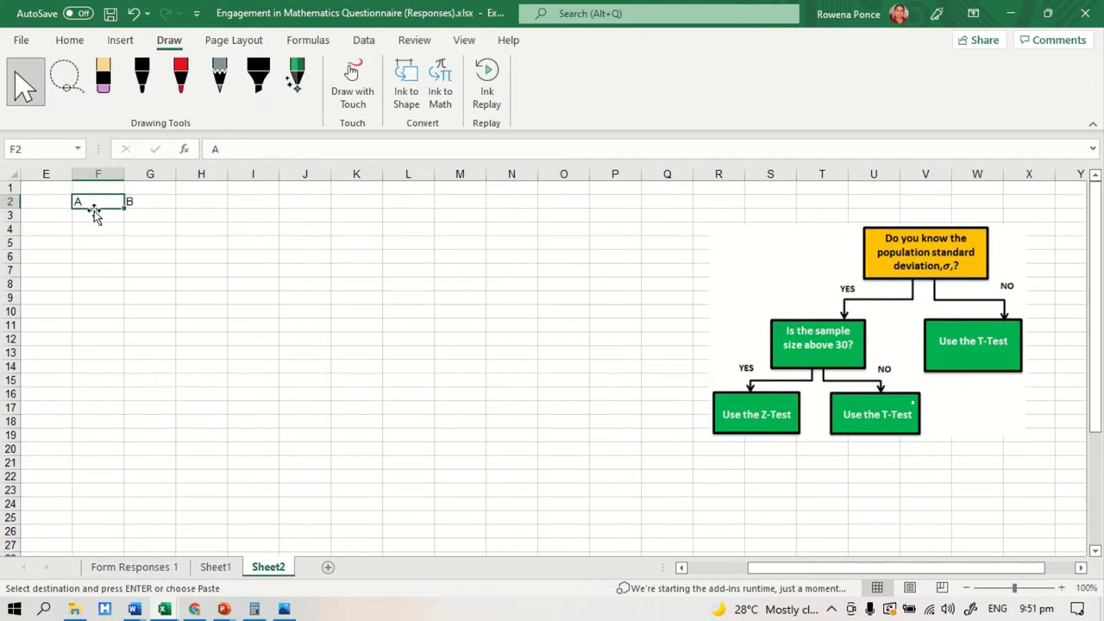
{"action": "left_click", "coordinate": [93, 217]}
{"action": "key", "text": "ctrl+v"}
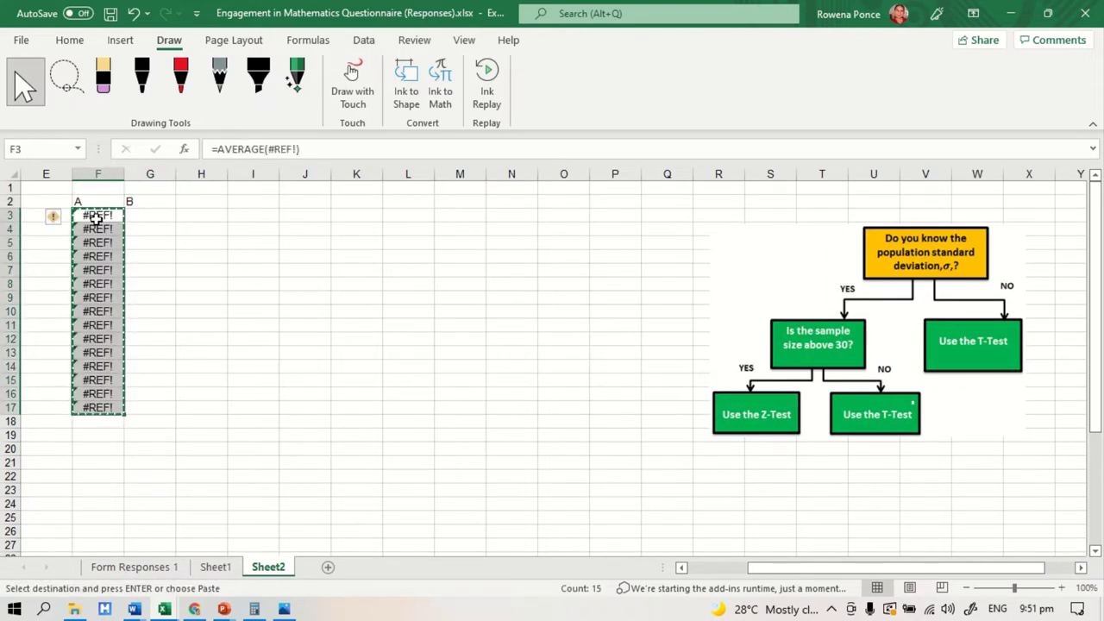
{"action": "right_click", "coordinate": [95, 220]}
{"action": "left_click", "coordinate": [148, 244]}
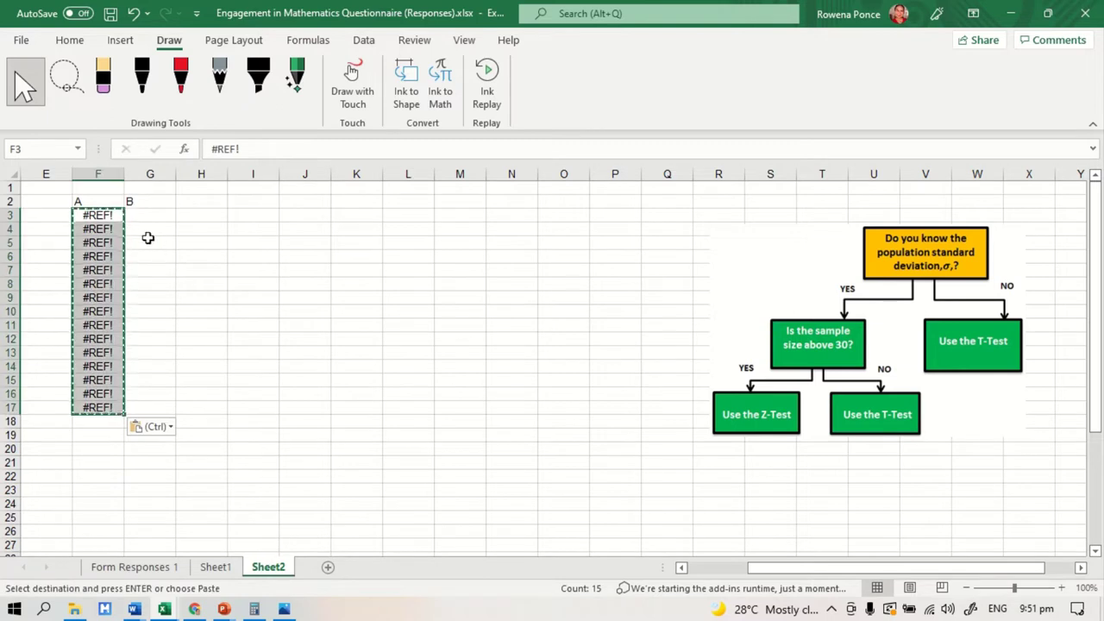
{"action": "left_click", "coordinate": [176, 428]}
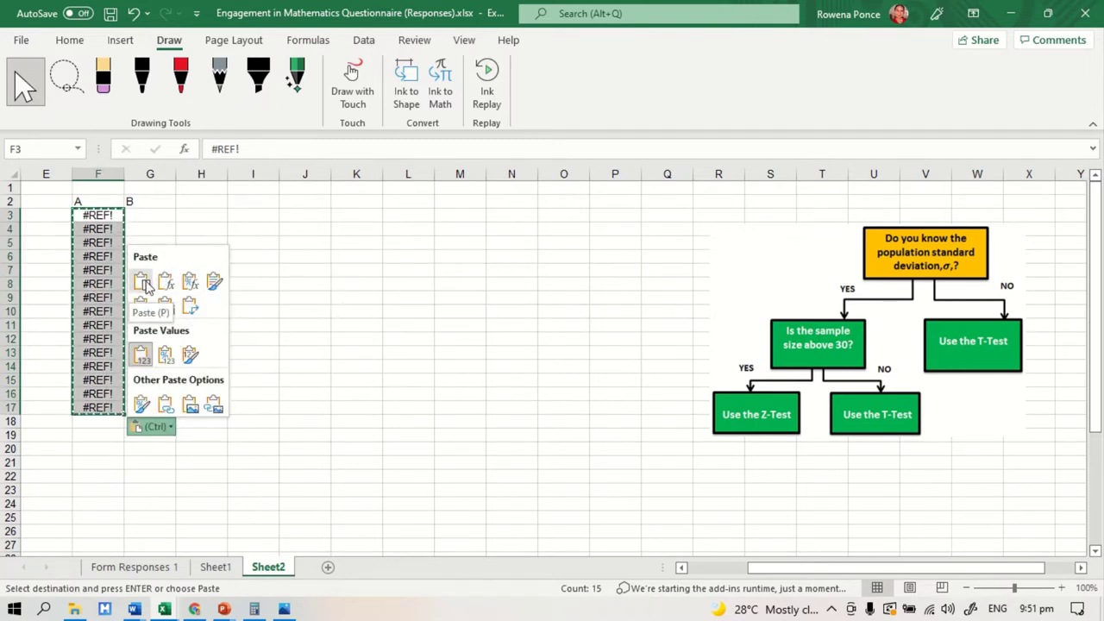
{"action": "left_click", "coordinate": [170, 359]}
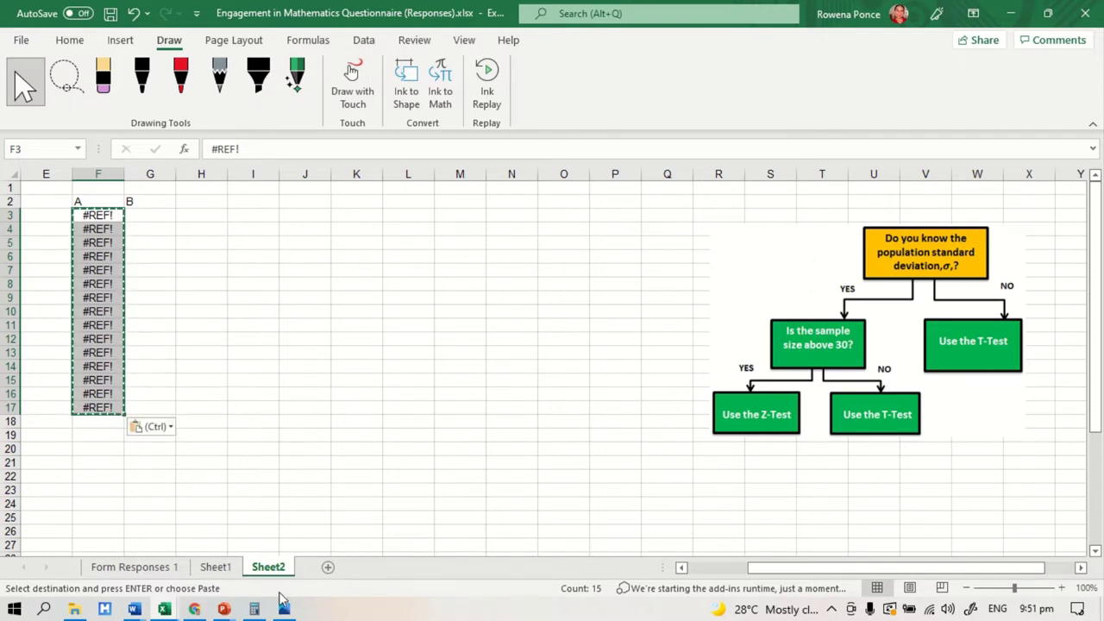
Step: Copy the Broadcast averages in AC5:AC19 of Form Responses 1 again and paste them as values only on Sheet2, starting at F3
{"action": "left_click", "coordinate": [172, 569]}
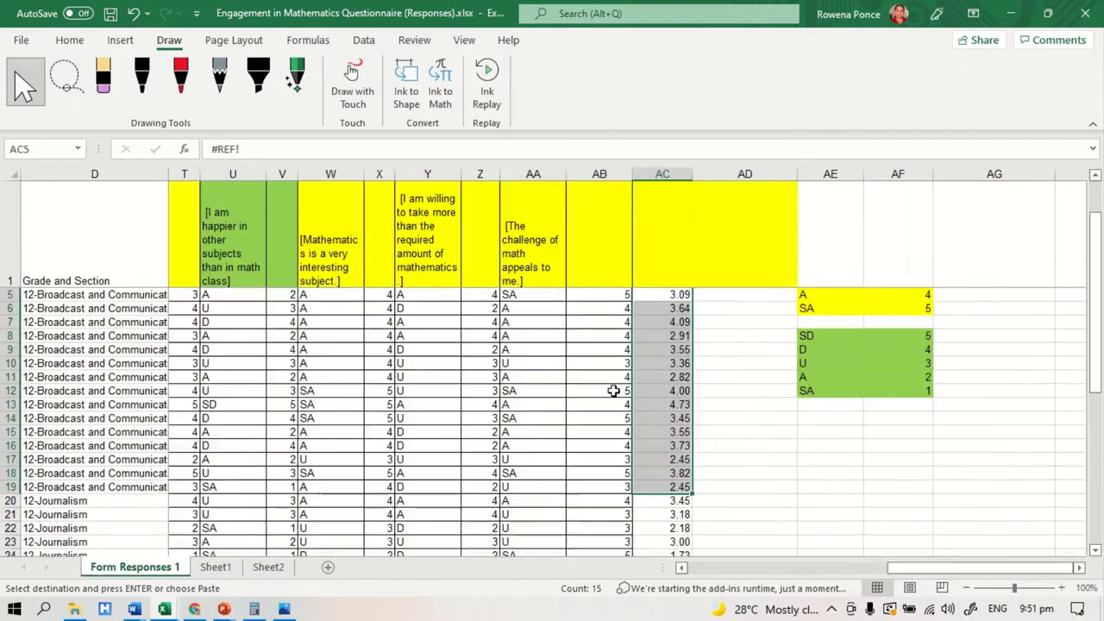
{"action": "right_click", "coordinate": [664, 315]}
{"action": "left_click", "coordinate": [706, 200]}
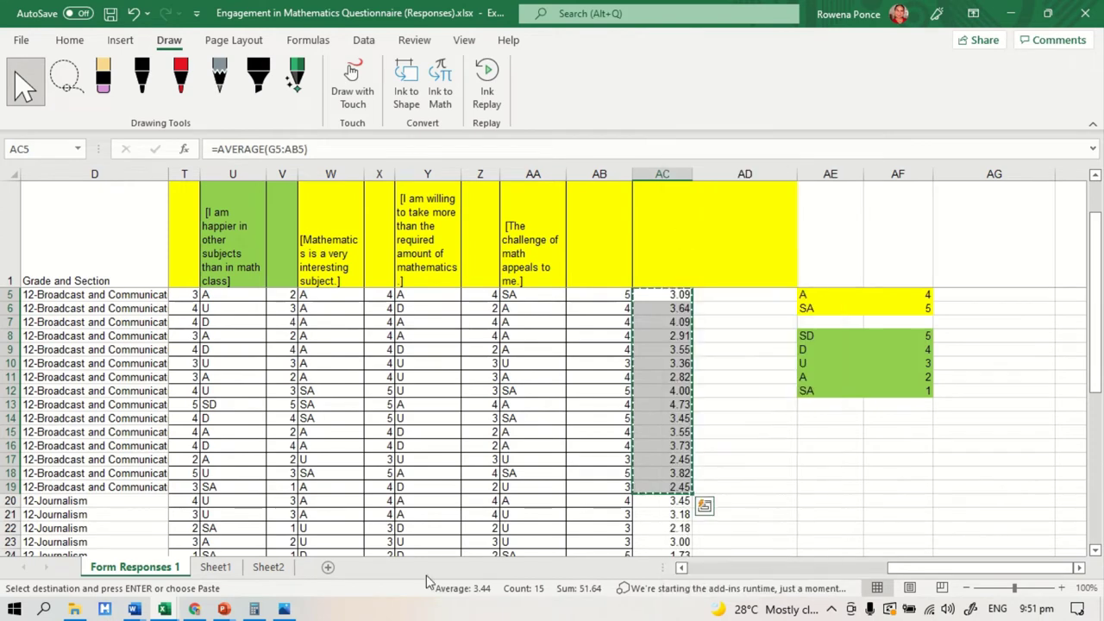
{"action": "left_click", "coordinate": [268, 567]}
{"action": "right_click", "coordinate": [86, 213]}
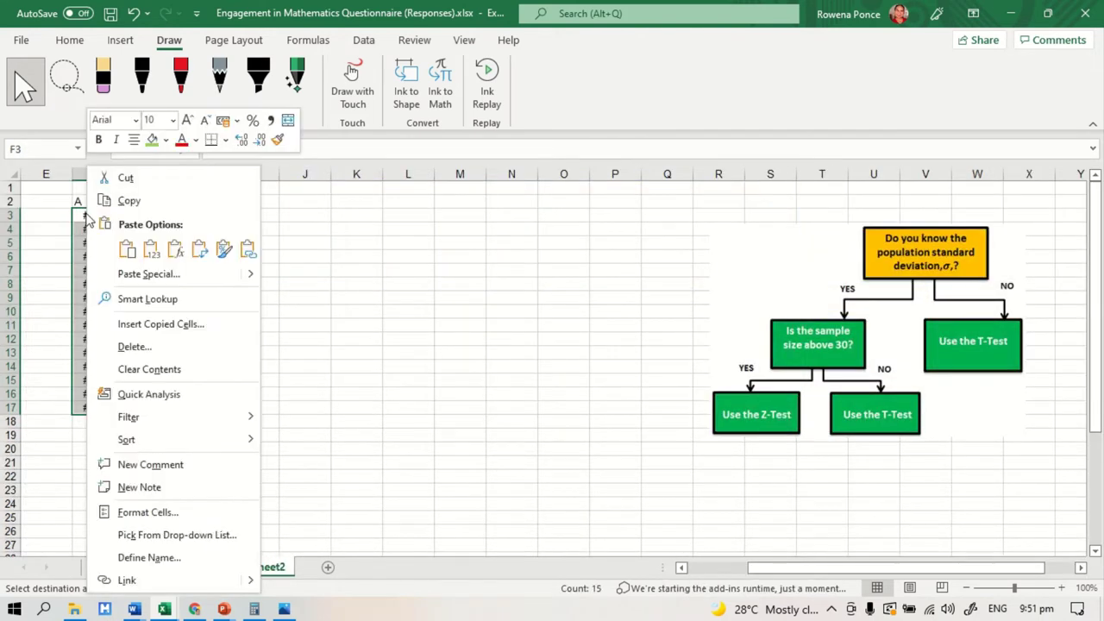
{"action": "left_click", "coordinate": [152, 249]}
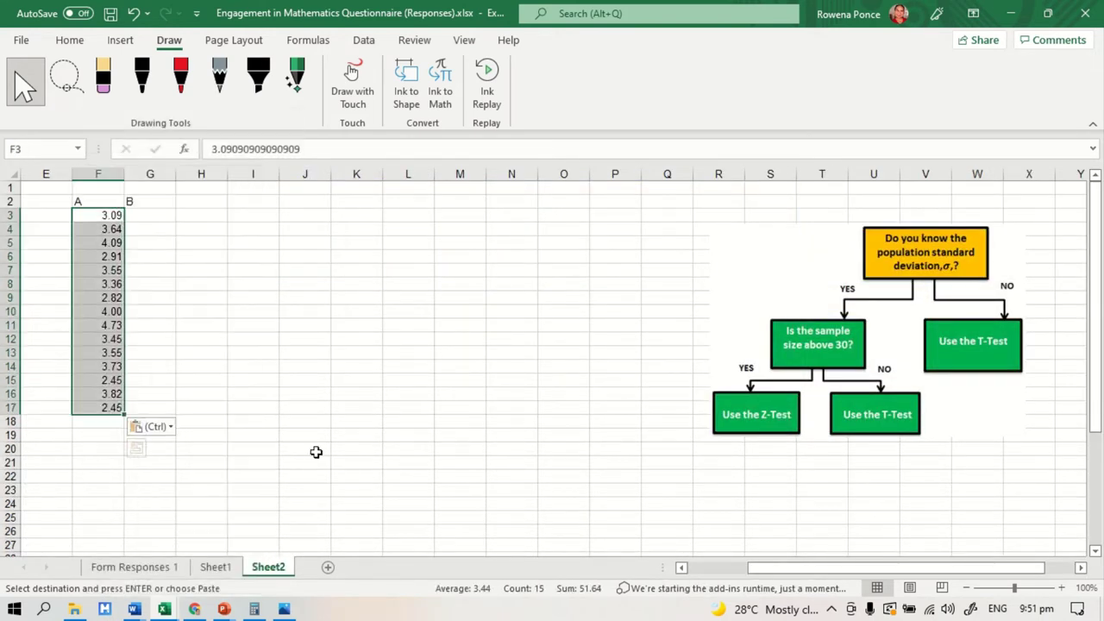
Step: Copy the Journalism section's average scores in AC20:AC34 on the Form Responses 1 sheet
{"action": "left_click", "coordinate": [133, 566]}
{"action": "scroll", "coordinate": [653, 388], "scroll_direction": "down", "scroll_amount": 3}
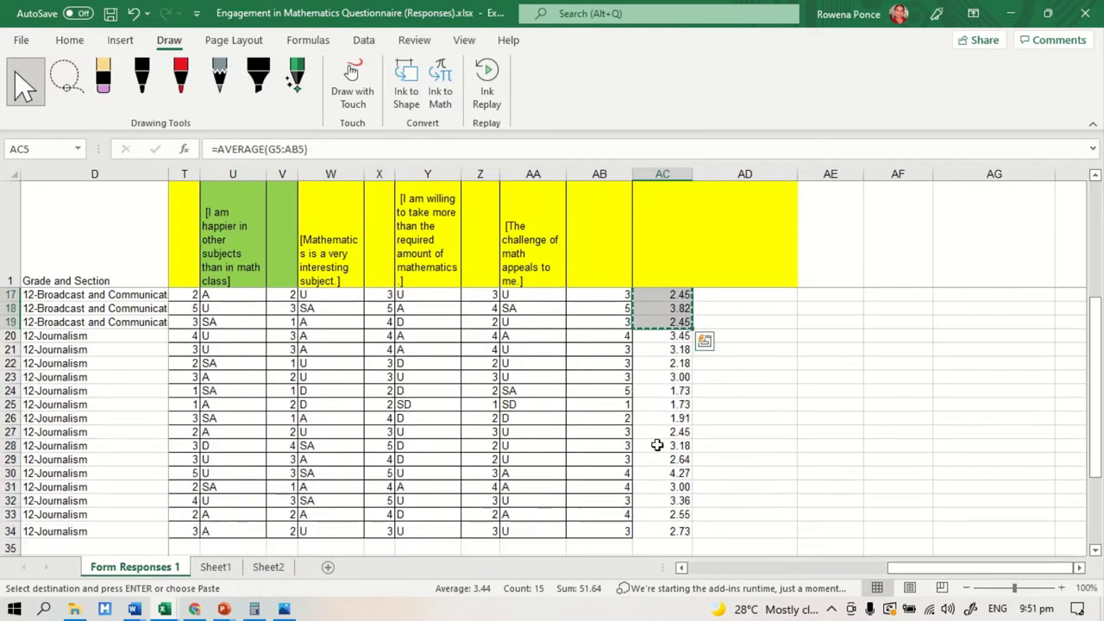
{"action": "left_click_drag", "start_coordinate": [653, 380], "coordinate": [653, 530]}
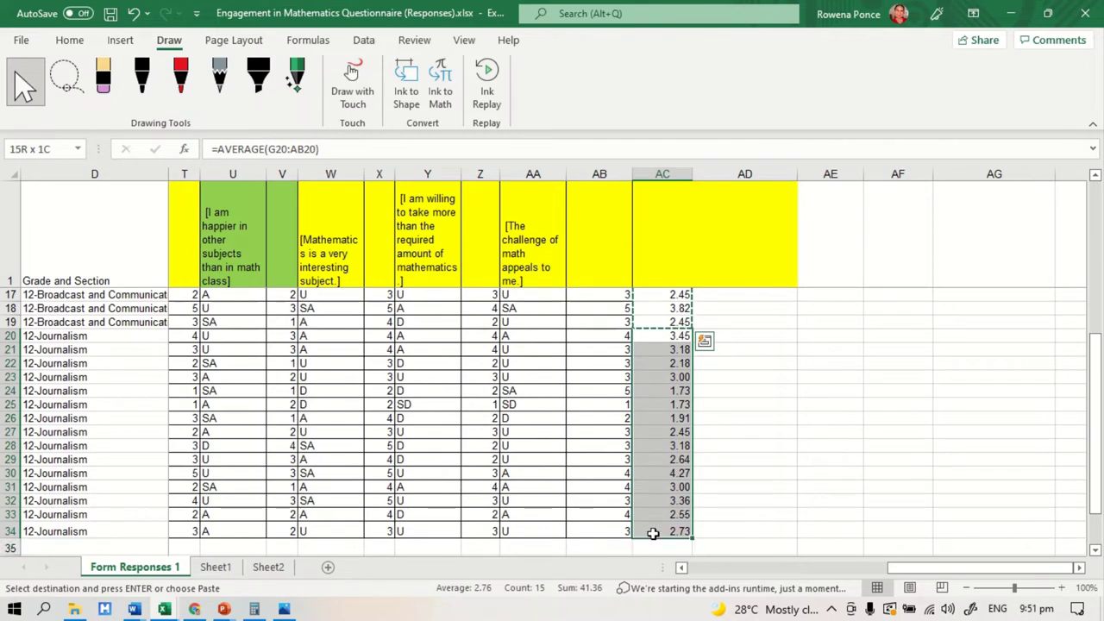
{"action": "right_click", "coordinate": [653, 530]}
{"action": "left_click", "coordinate": [706, 105]}
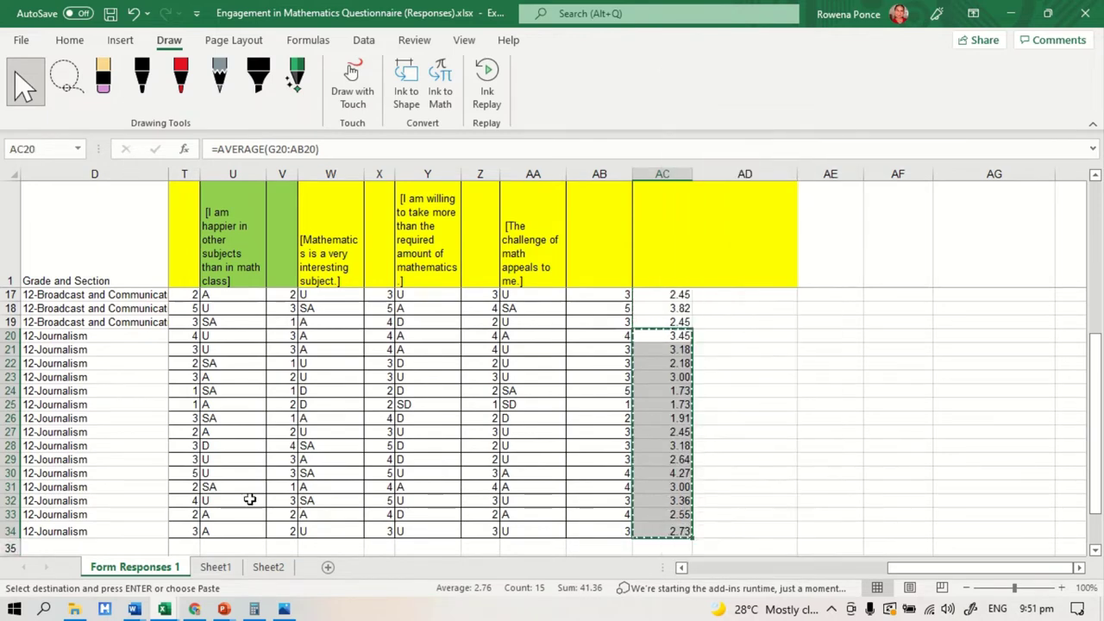
Step: Paste the copied Journalism averages as values only under heading B on Sheet2, starting at G3
{"action": "left_click", "coordinate": [267, 567]}
{"action": "left_click", "coordinate": [143, 214]}
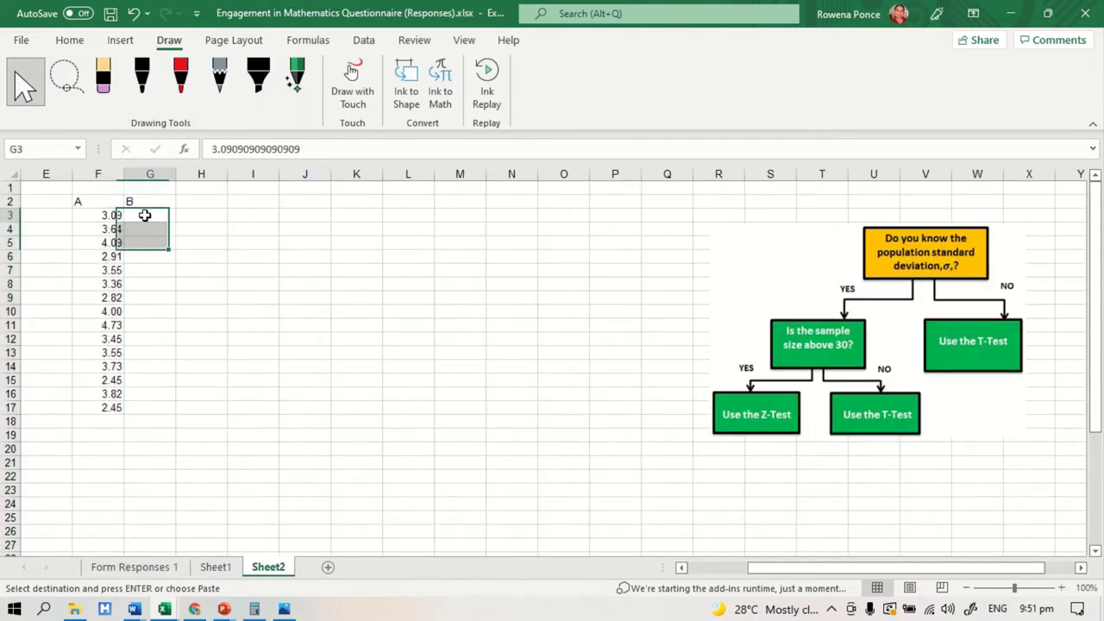
{"action": "right_click", "coordinate": [144, 215]}
{"action": "left_click", "coordinate": [210, 251]}
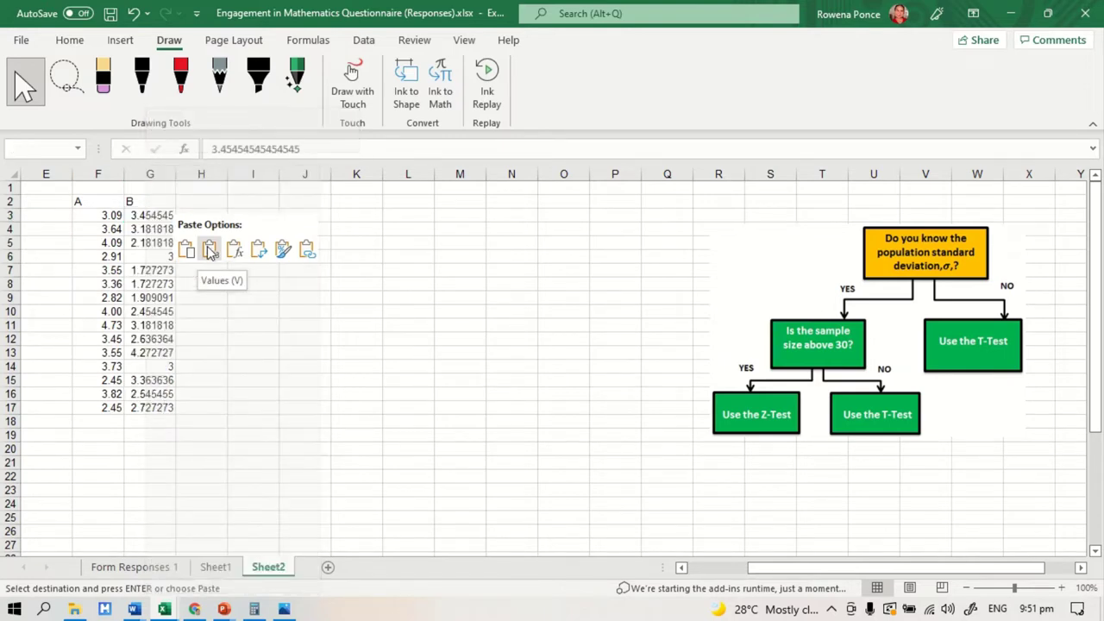
{"action": "left_click", "coordinate": [209, 250]}
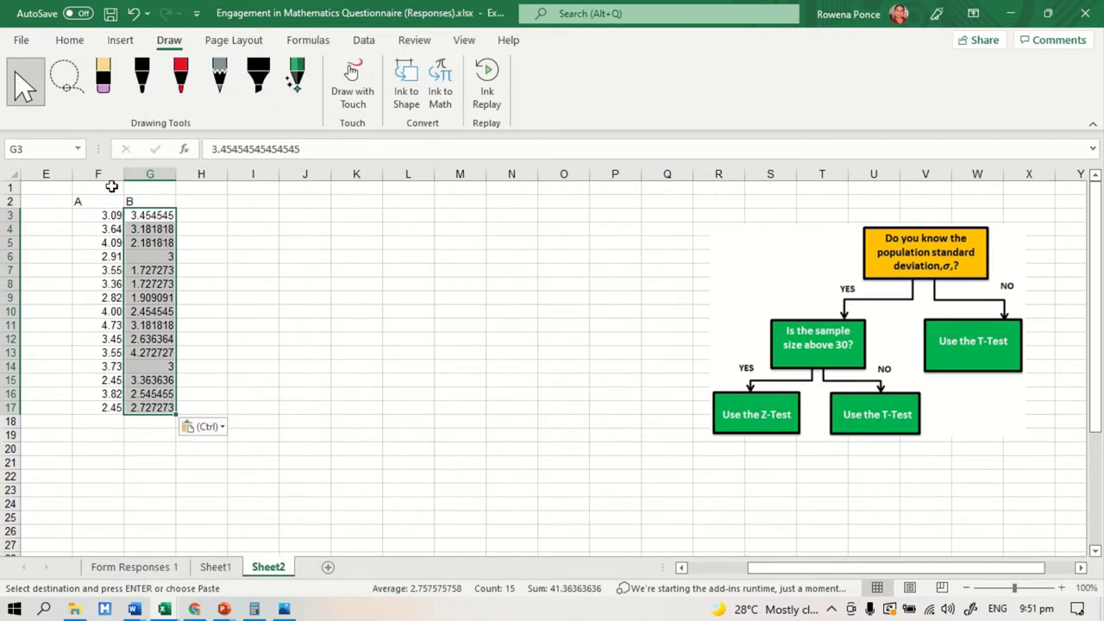
Step: Auto-fit the width of column G on Sheet2 to its contents
{"action": "left_click", "coordinate": [96, 215]}
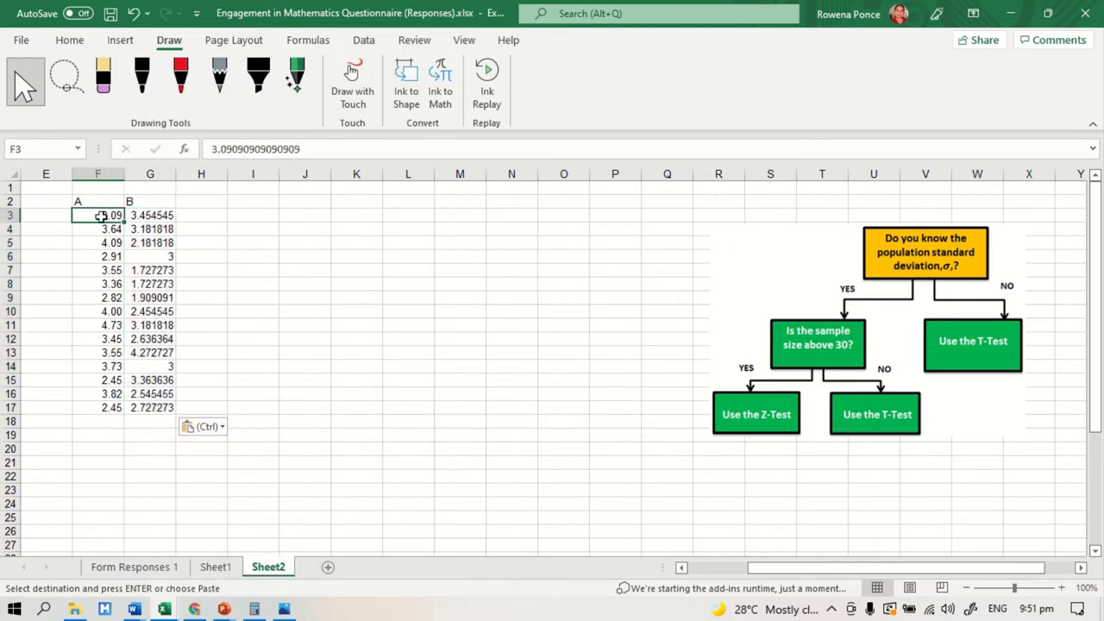
{"action": "left_click", "coordinate": [148, 216]}
{"action": "left_click_drag", "start_coordinate": [178, 174], "coordinate": [167, 177]}
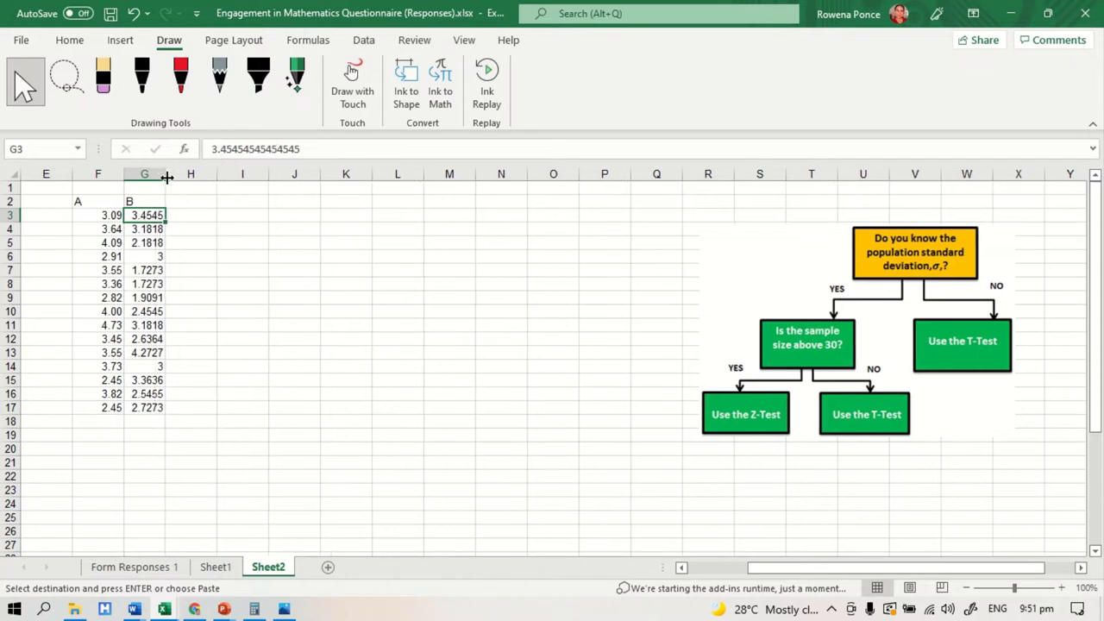
{"action": "double_click", "coordinate": [167, 174]}
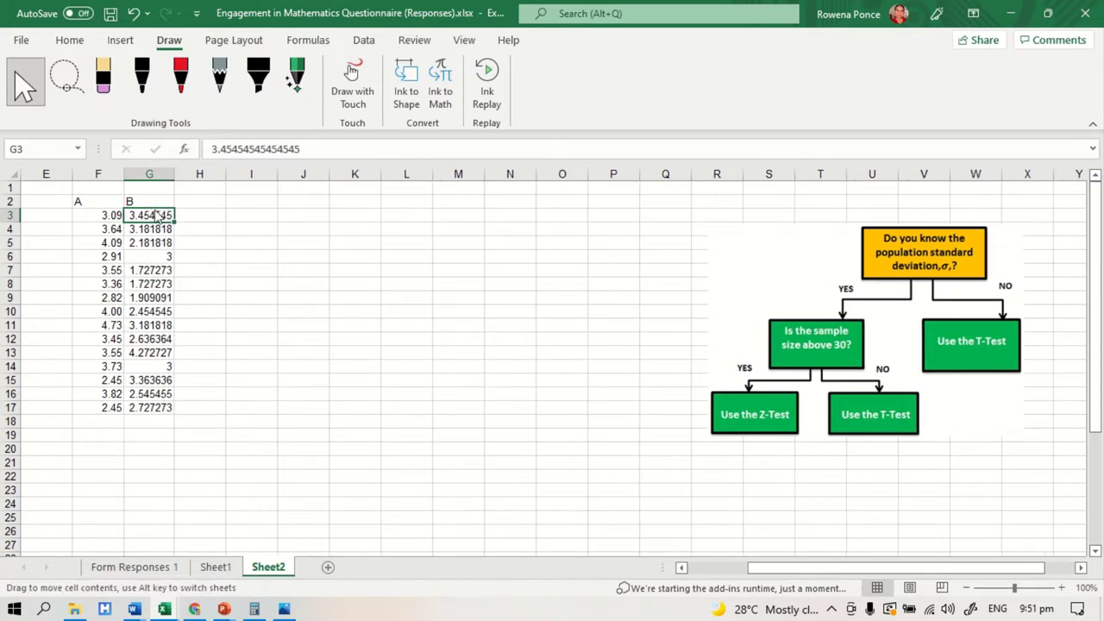
{"action": "mouse_move", "coordinate": [164, 221]}
{"action": "left_mouse_down"}
{"action": "mouse_move", "coordinate": [154, 380]}
{"action": "mouse_move", "coordinate": [154, 204]}
{"action": "left_mouse_up"}
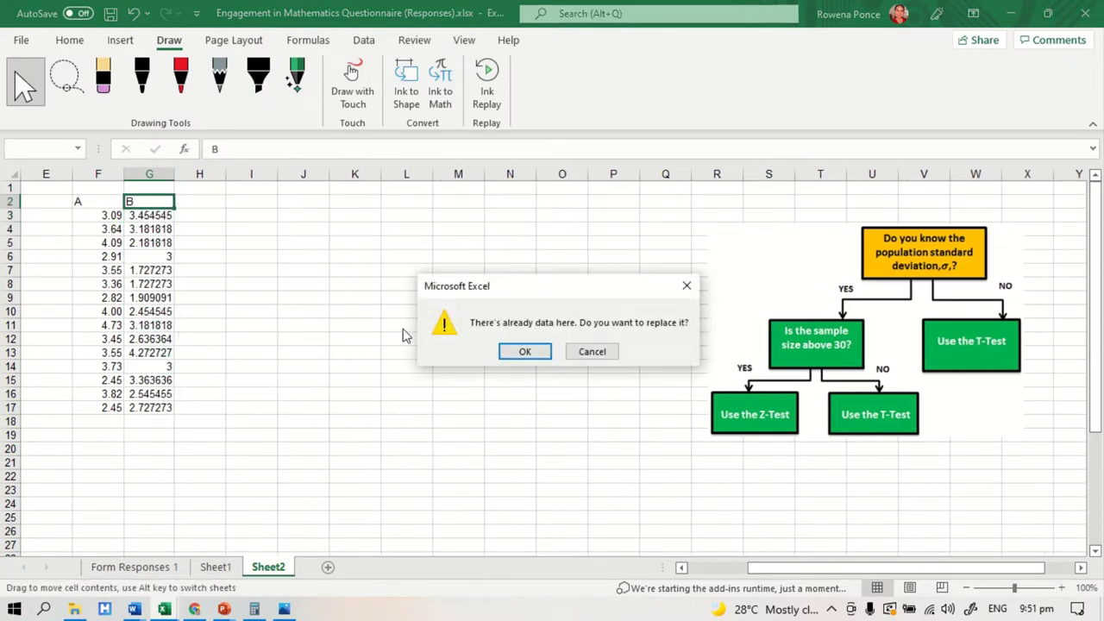
{"action": "left_click", "coordinate": [573, 348]}
Step: Format the section B averages in G3:G17 as Number with two decimal places
{"action": "left_click_drag", "start_coordinate": [251, 244], "coordinate": [158, 406]}
{"action": "right_click", "coordinate": [165, 405]}
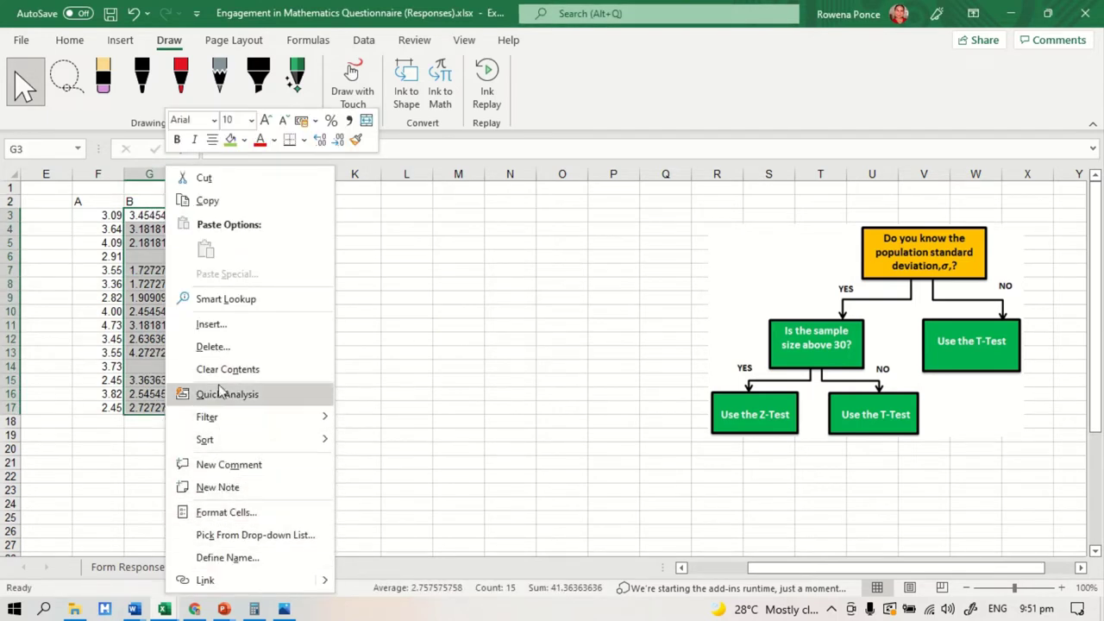
{"action": "left_click", "coordinate": [226, 513]}
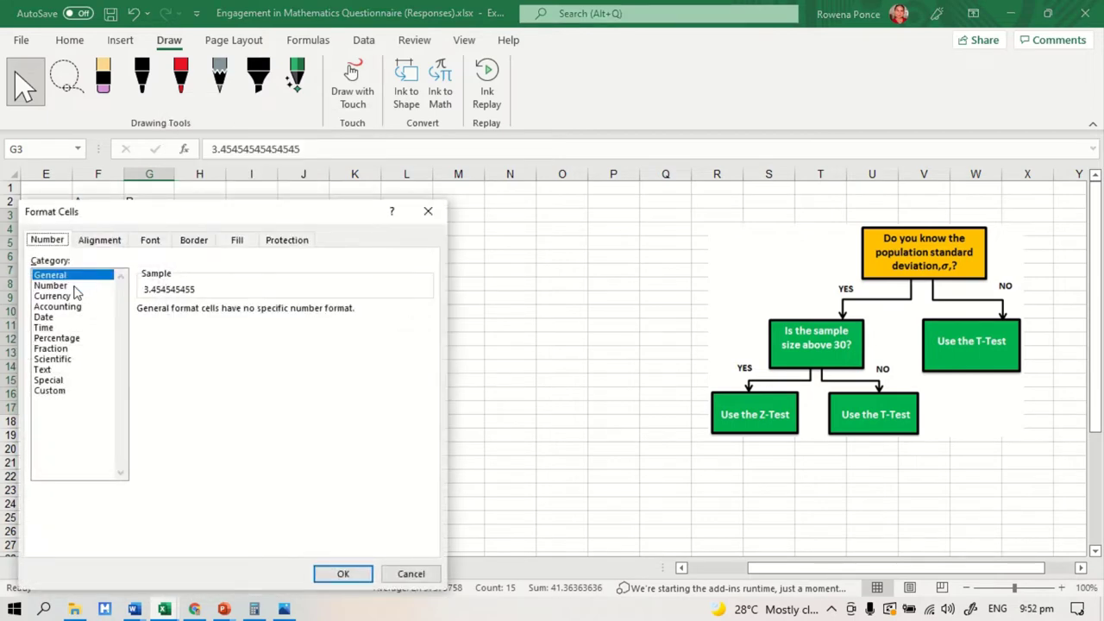
{"action": "left_click", "coordinate": [73, 286]}
{"action": "left_click", "coordinate": [338, 574]}
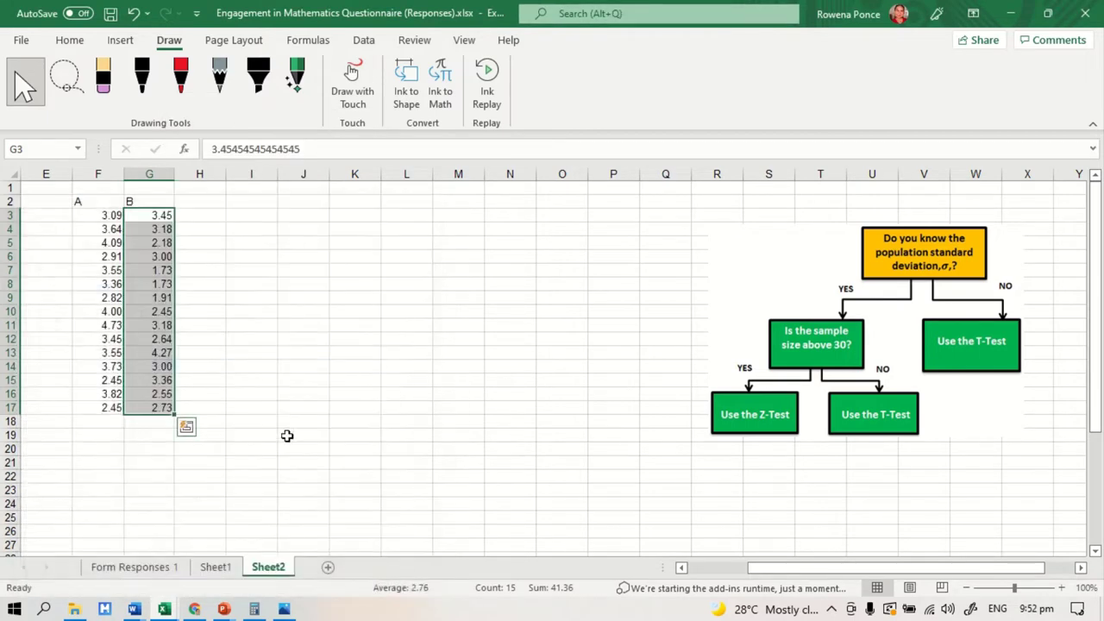
{"action": "left_click", "coordinate": [287, 436]}
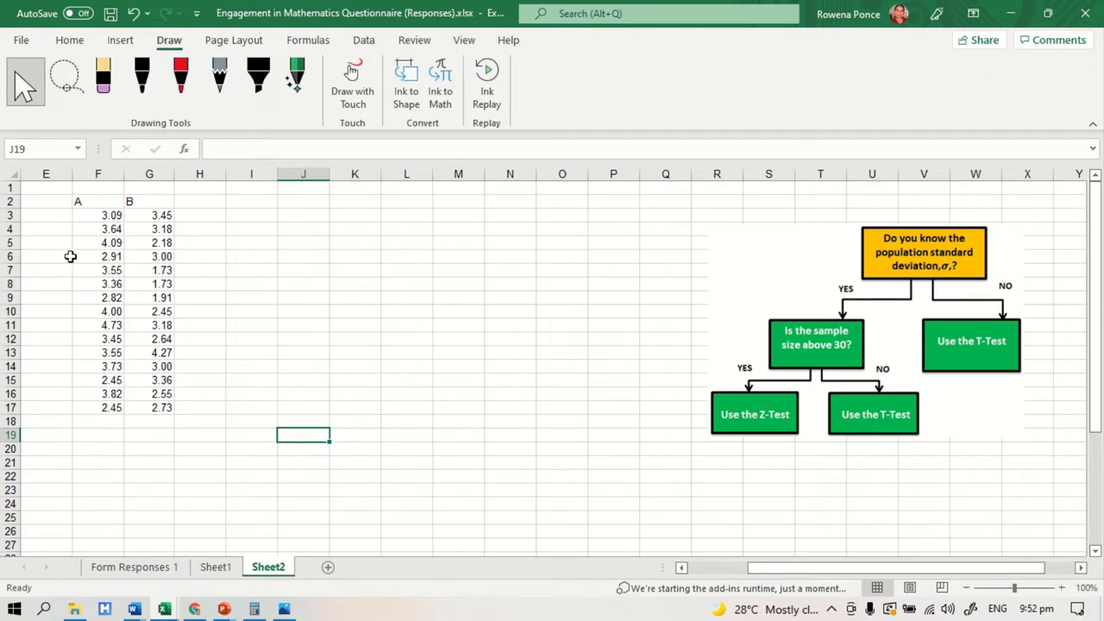
{"action": "left_click_drag", "start_coordinate": [76, 256], "coordinate": [108, 271]}
{"action": "left_click", "coordinate": [153, 297]}
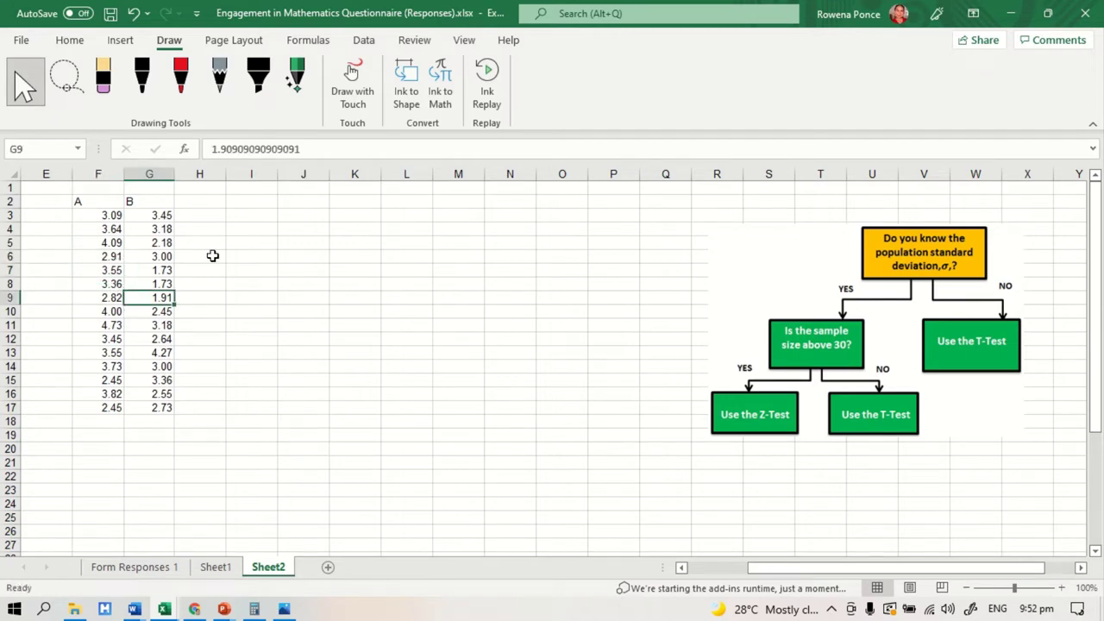
Step: Copy the complete set of Broadcast averages in AC2:AC19 on the Form Responses 1 sheet
{"action": "left_click", "coordinate": [133, 567]}
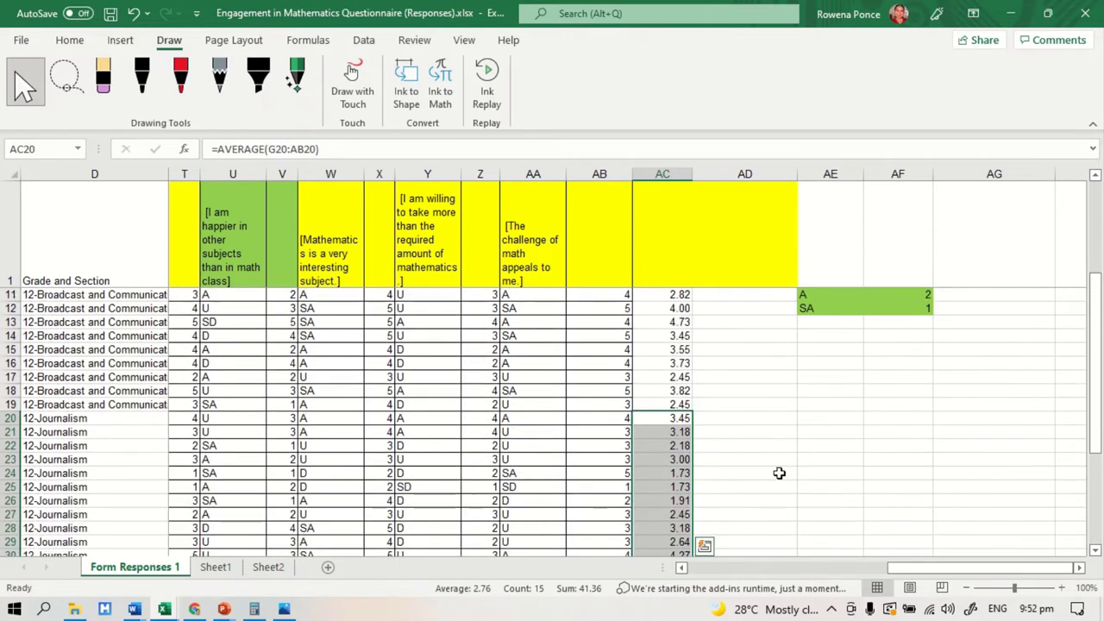
{"action": "scroll", "coordinate": [261, 466], "scroll_direction": "down", "scroll_amount": 4}
{"action": "scroll", "coordinate": [506, 432], "scroll_direction": "up", "scroll_amount": 7}
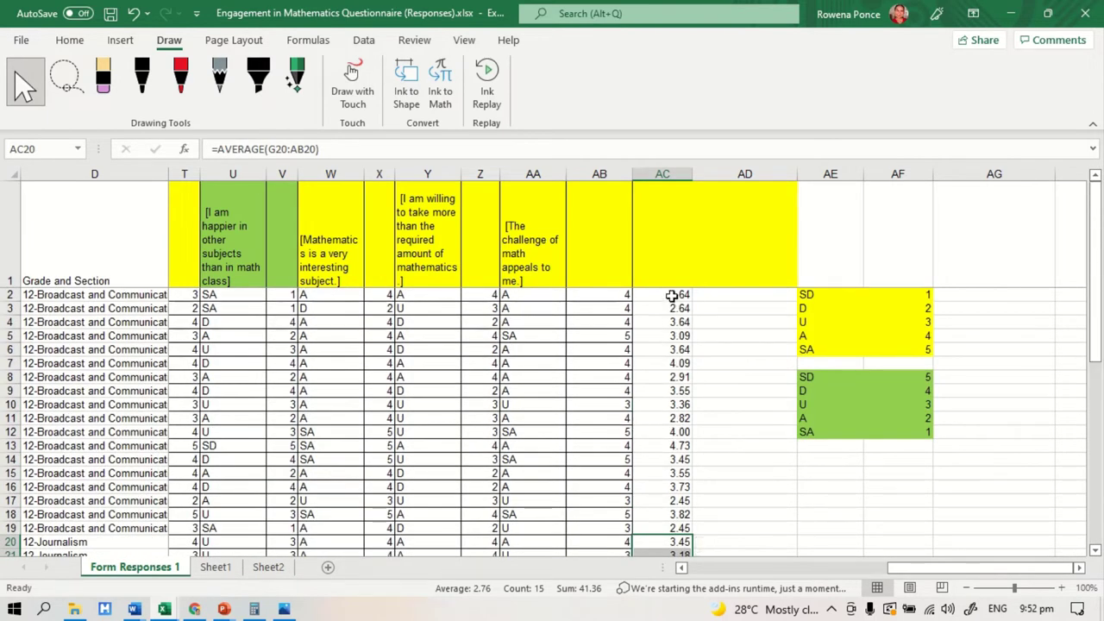
{"action": "left_click_drag", "start_coordinate": [670, 296], "coordinate": [690, 528]}
{"action": "right_click", "coordinate": [663, 422]}
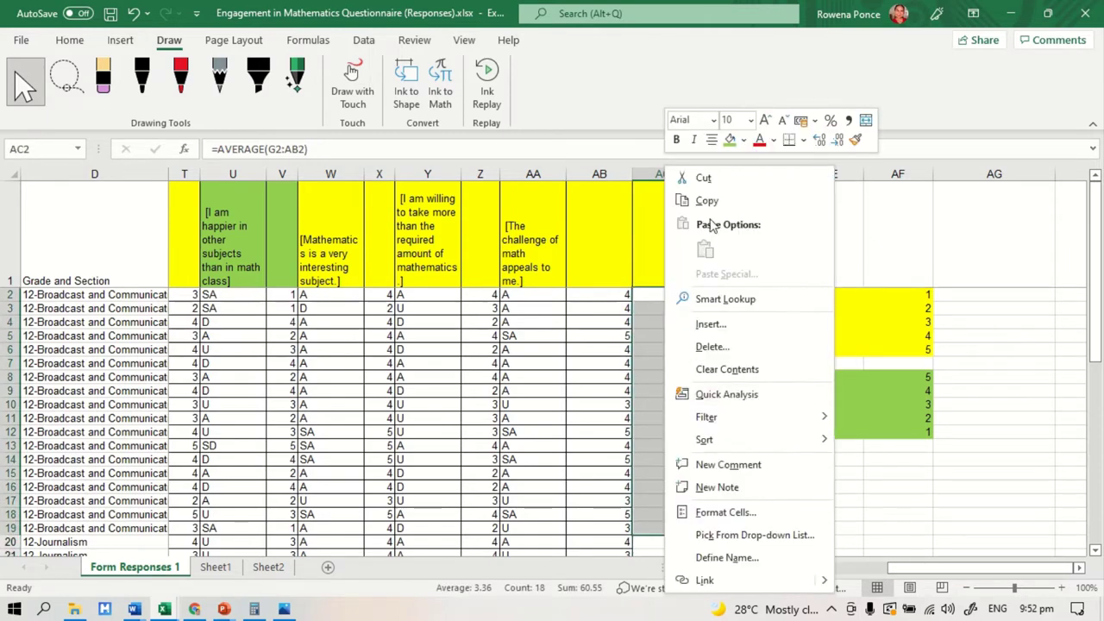
{"action": "left_click", "coordinate": [707, 199]}
Step: Replace the averages under heading A on Sheet2 with the copied ones, pasted as values only starting at F3
{"action": "left_click", "coordinate": [267, 568]}
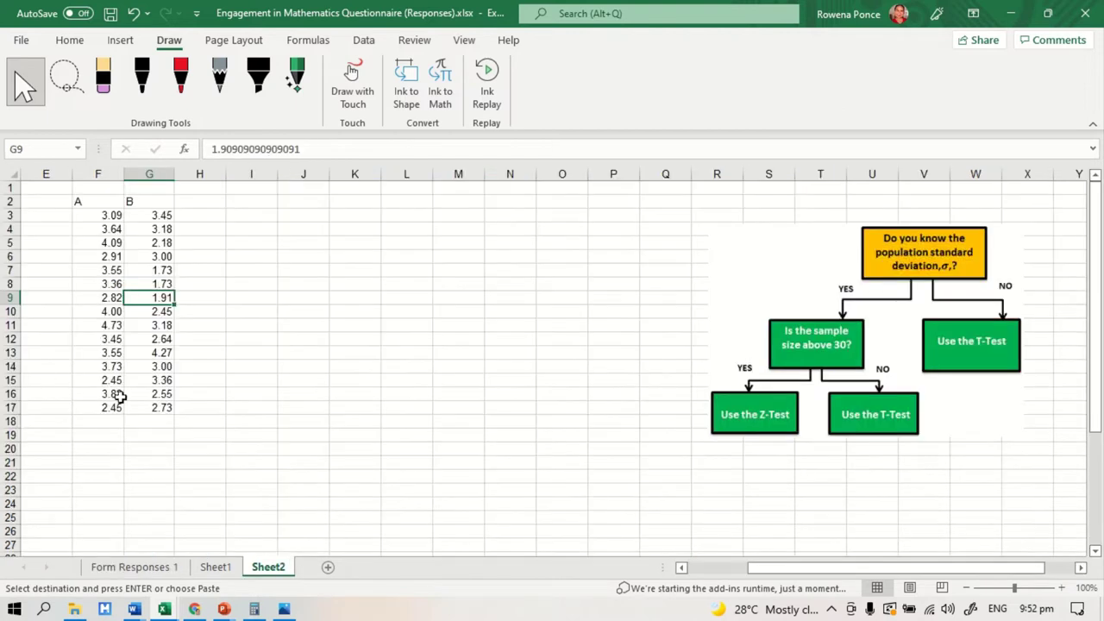
{"action": "right_click", "coordinate": [100, 212]}
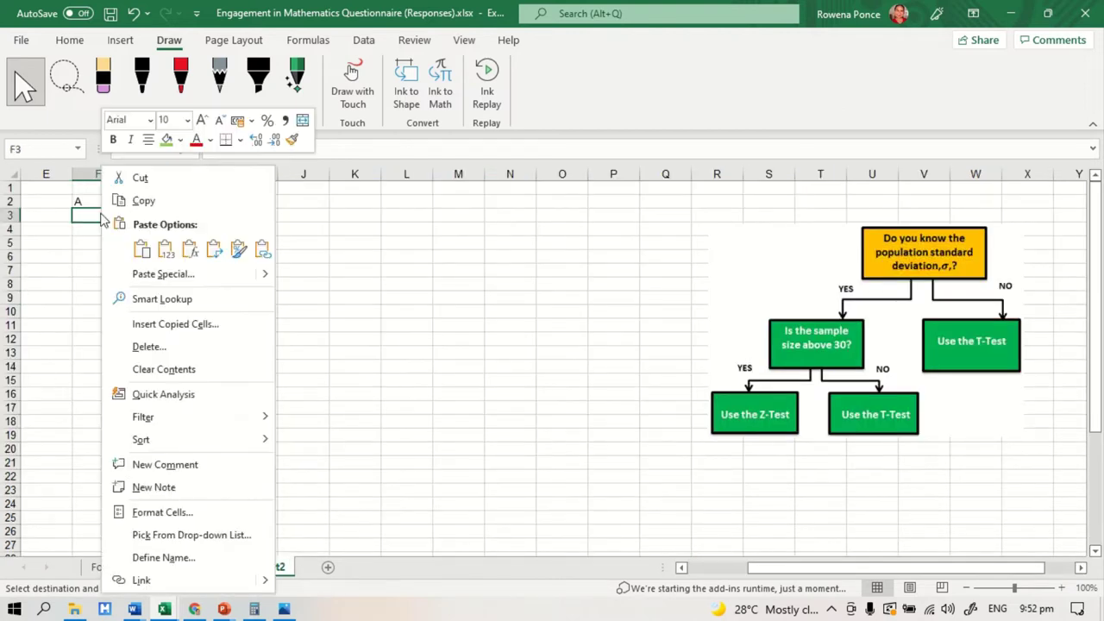
{"action": "left_click", "coordinate": [164, 248]}
Step: Format the section A averages in F3:F20 as Number with two decimal places
{"action": "right_click", "coordinate": [114, 338]}
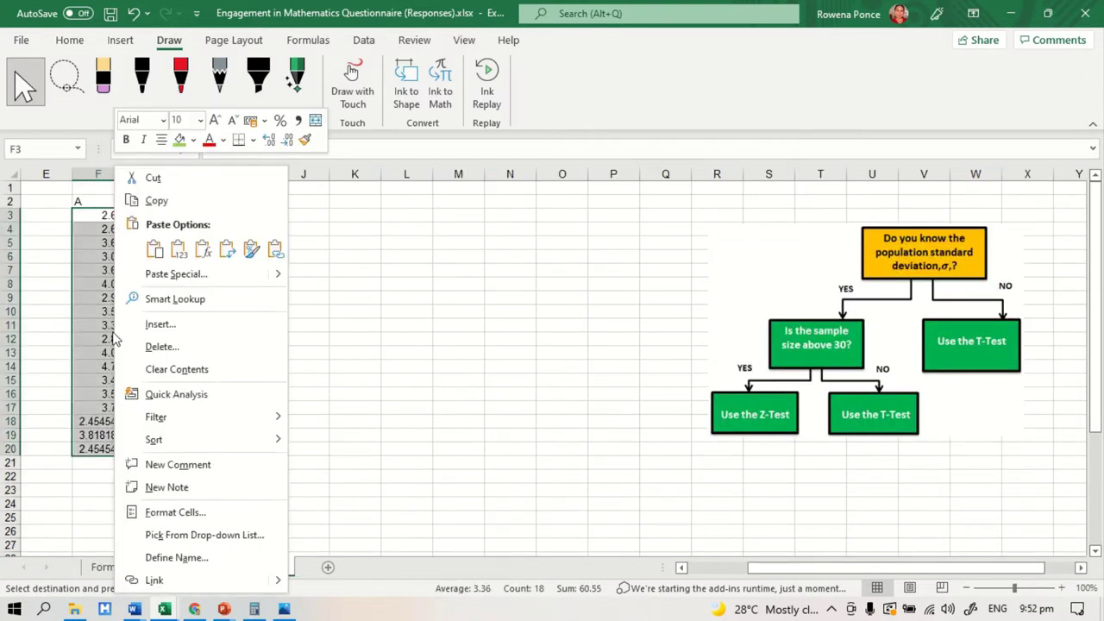
{"action": "left_click", "coordinate": [207, 513]}
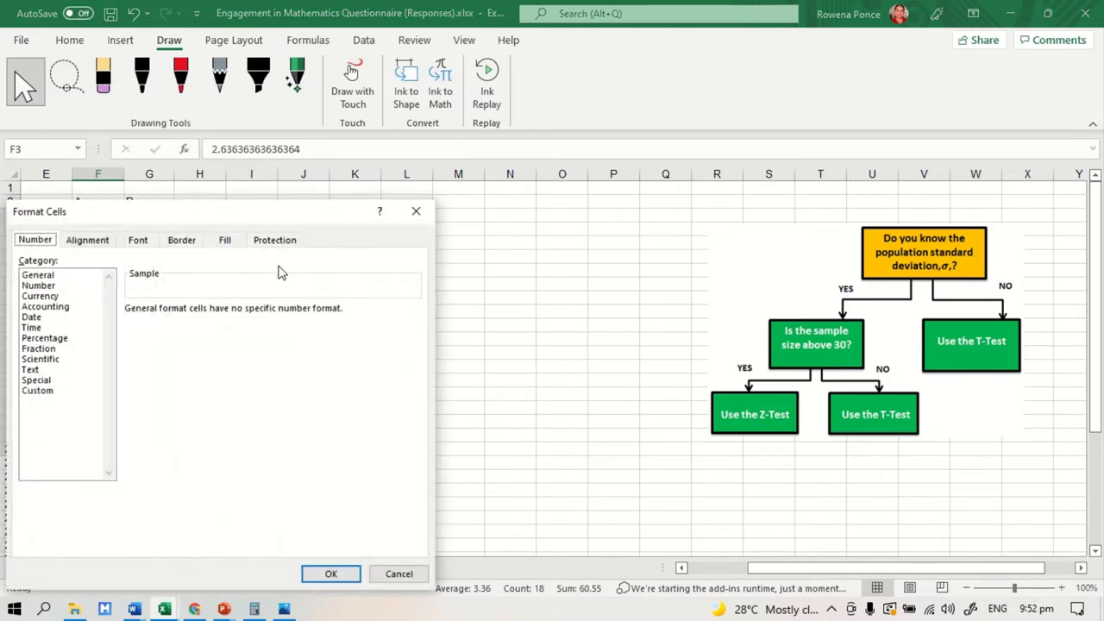
{"action": "left_click", "coordinate": [59, 286]}
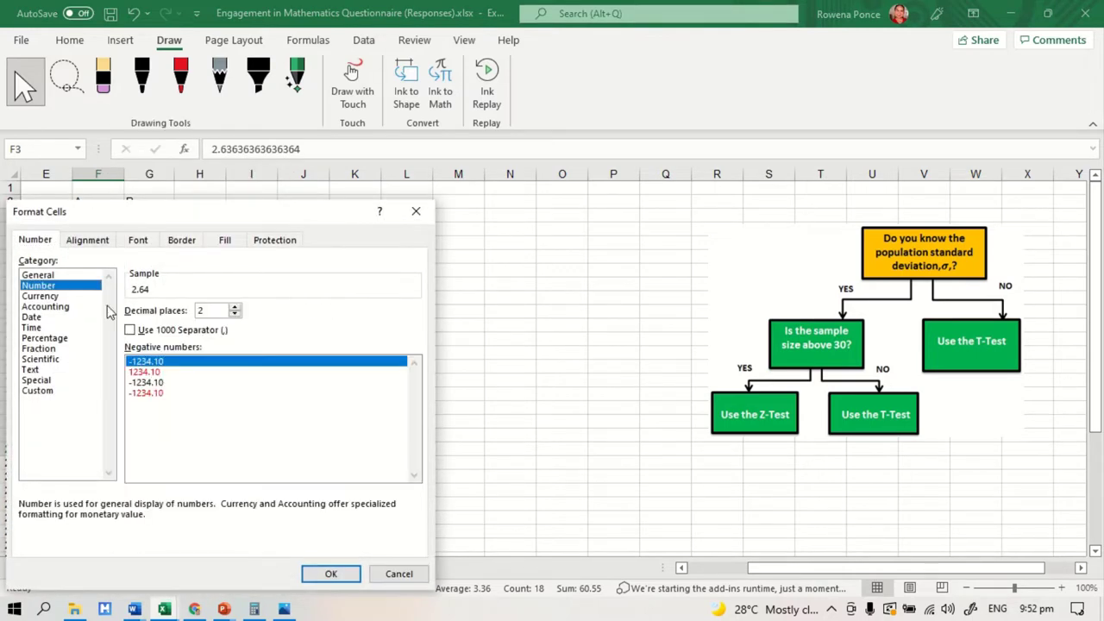
{"action": "left_click", "coordinate": [353, 571]}
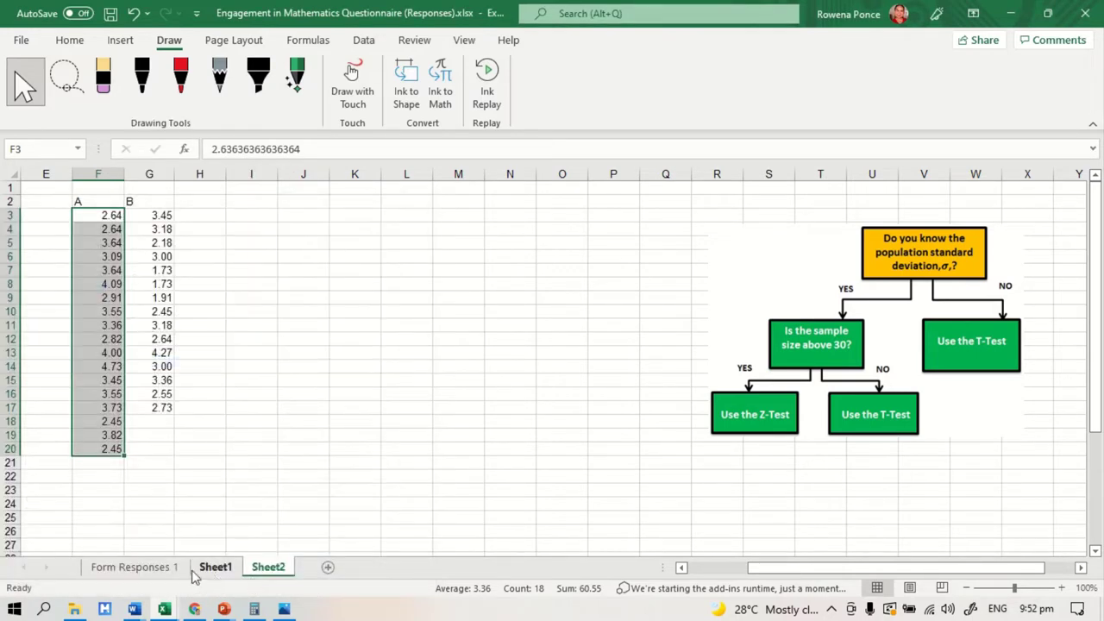
{"action": "left_click", "coordinate": [155, 408]}
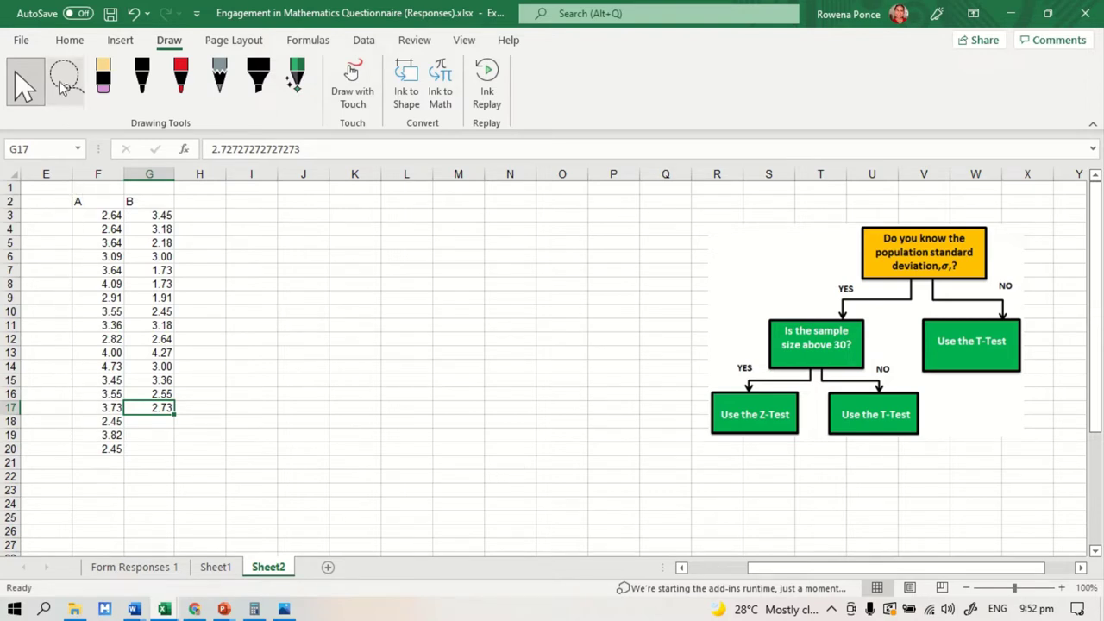
Step: Open the Data Analysis tool "t-Test: Paired Two Sample for Means" to compare the two sections
{"action": "left_click", "coordinate": [72, 41]}
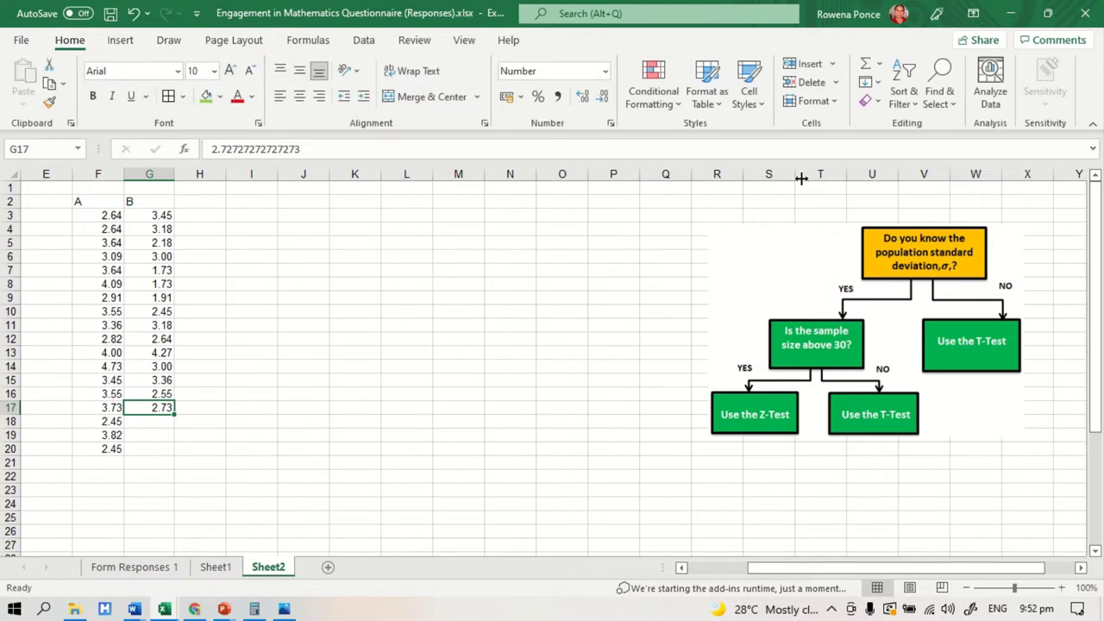
{"action": "left_click", "coordinate": [366, 50]}
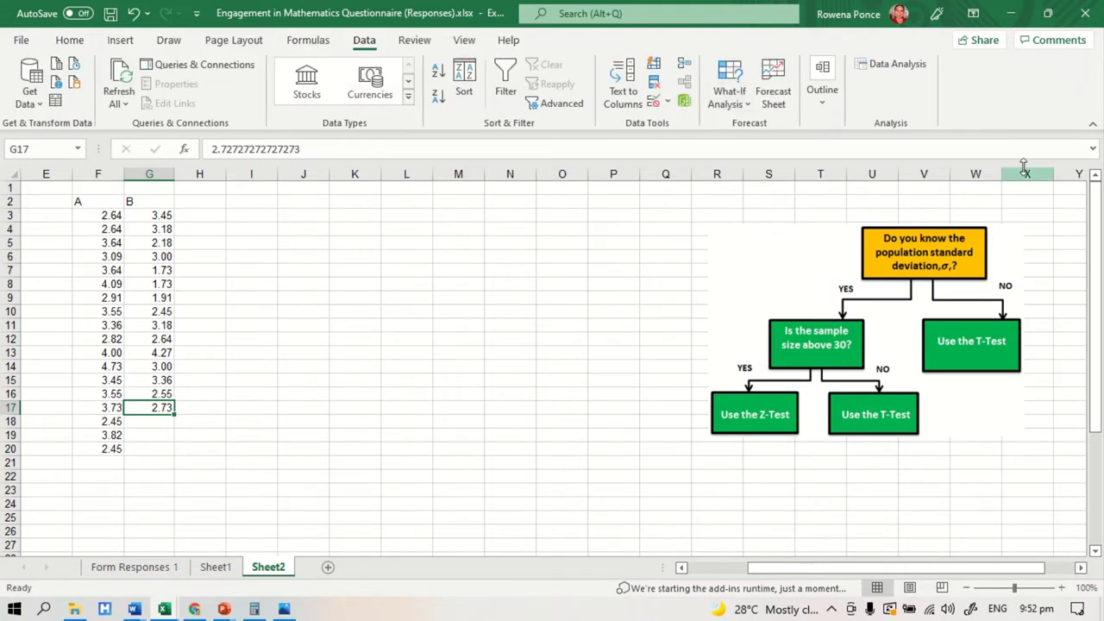
{"action": "left_click", "coordinate": [921, 67]}
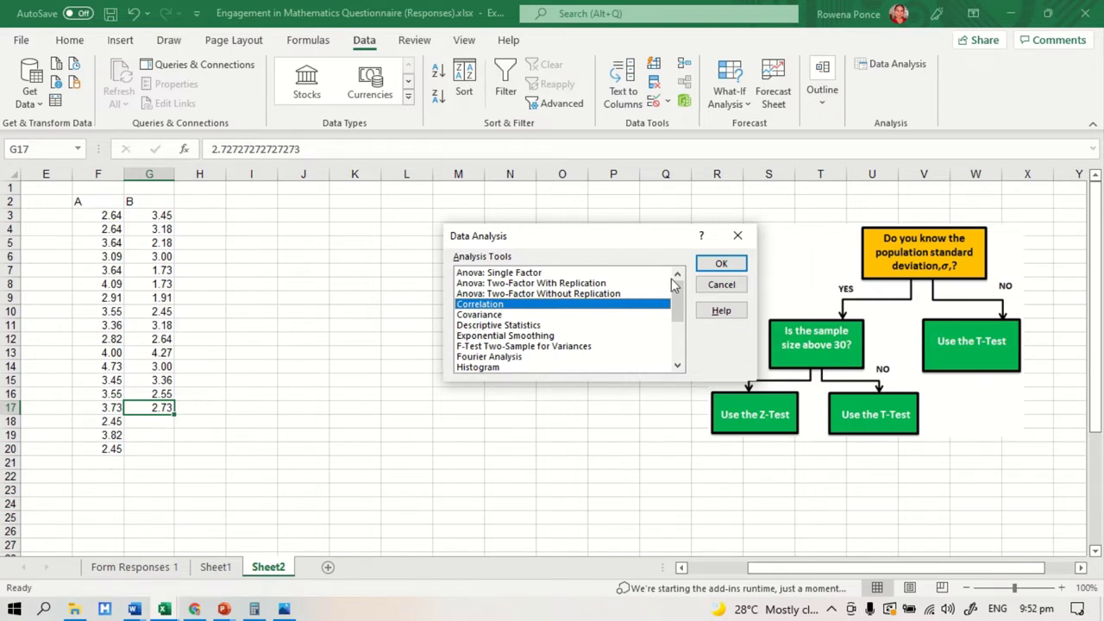
{"action": "left_click_drag", "start_coordinate": [678, 303], "coordinate": [680, 351]}
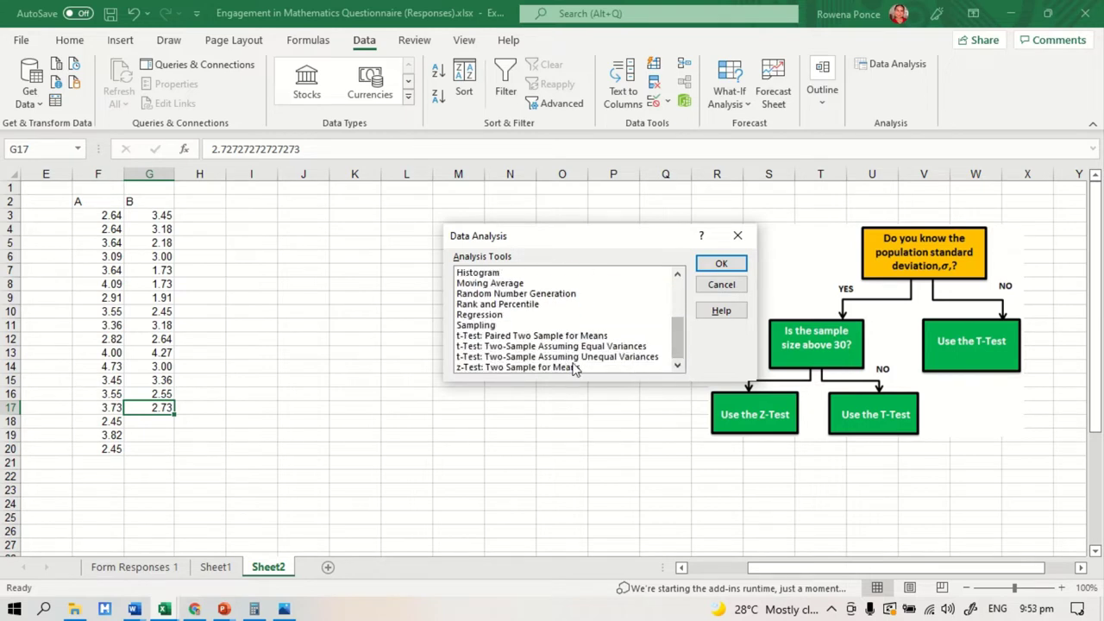
{"action": "left_click", "coordinate": [538, 338]}
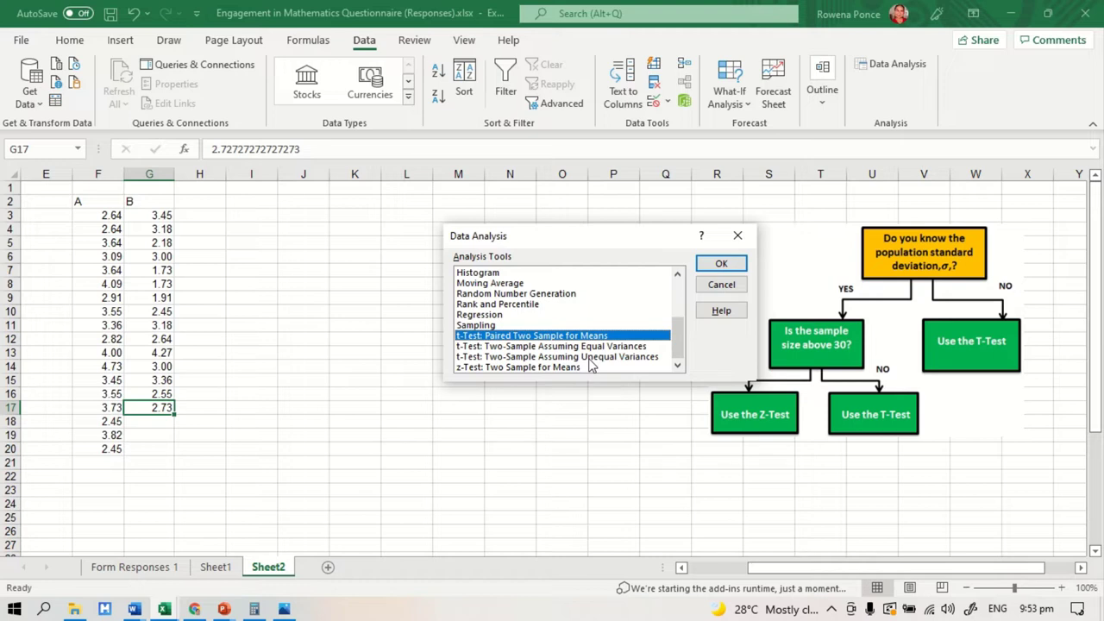
{"action": "left_click", "coordinate": [704, 266]}
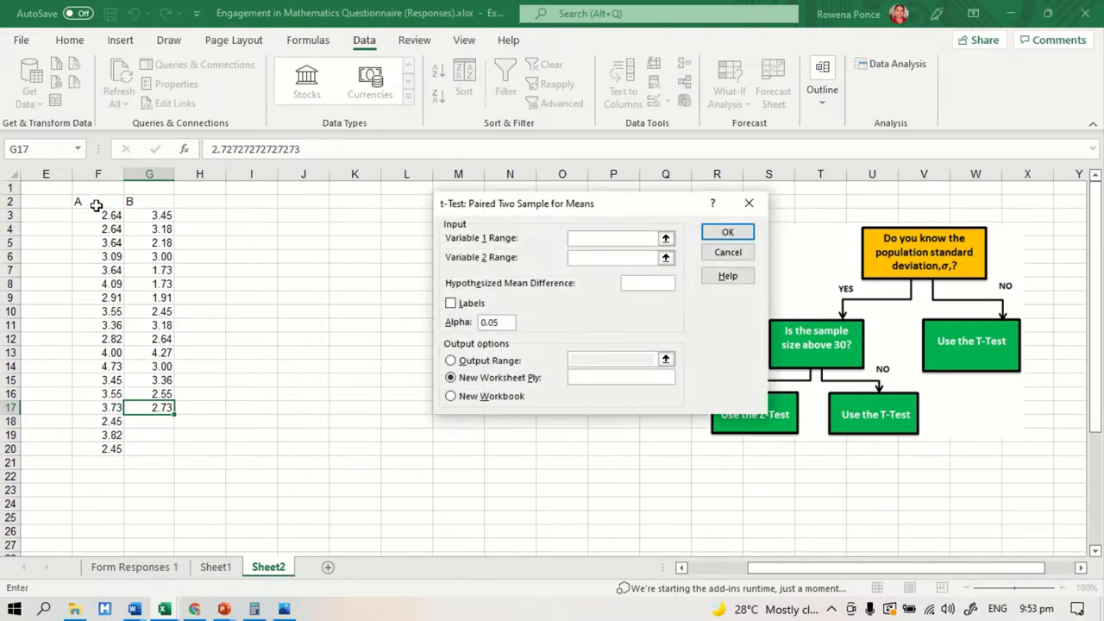
Step: Set the paired t-test's Variable 1 Range to F3:F20, Variable 2 Range to G3:G17 and Output Range to I3
{"action": "left_click_drag", "start_coordinate": [99, 213], "coordinate": [95, 446]}
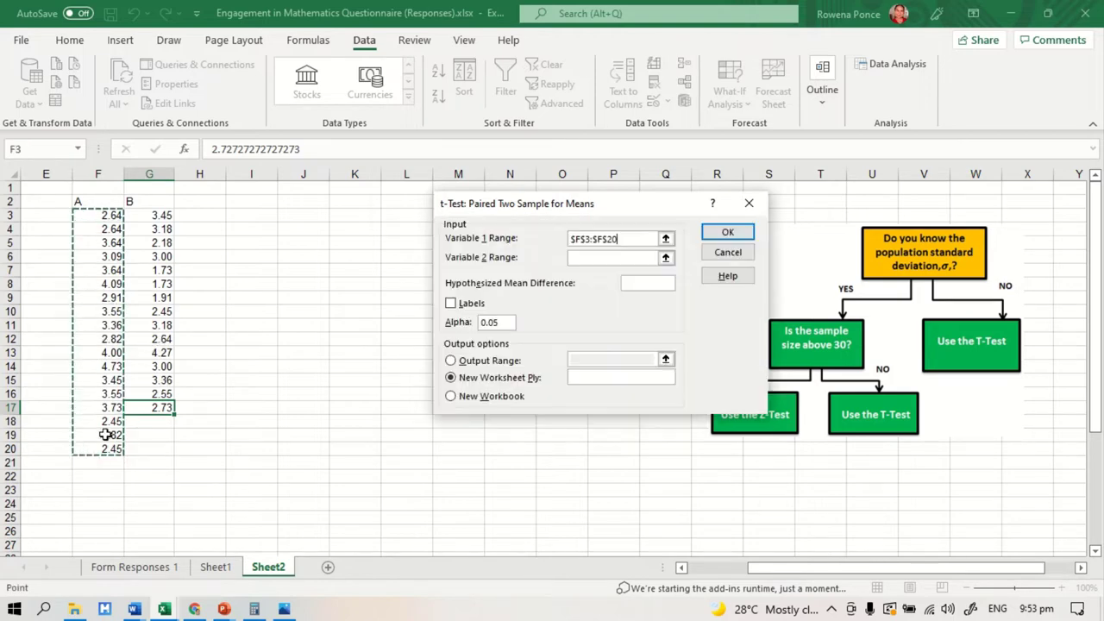
{"action": "left_click", "coordinate": [586, 257]}
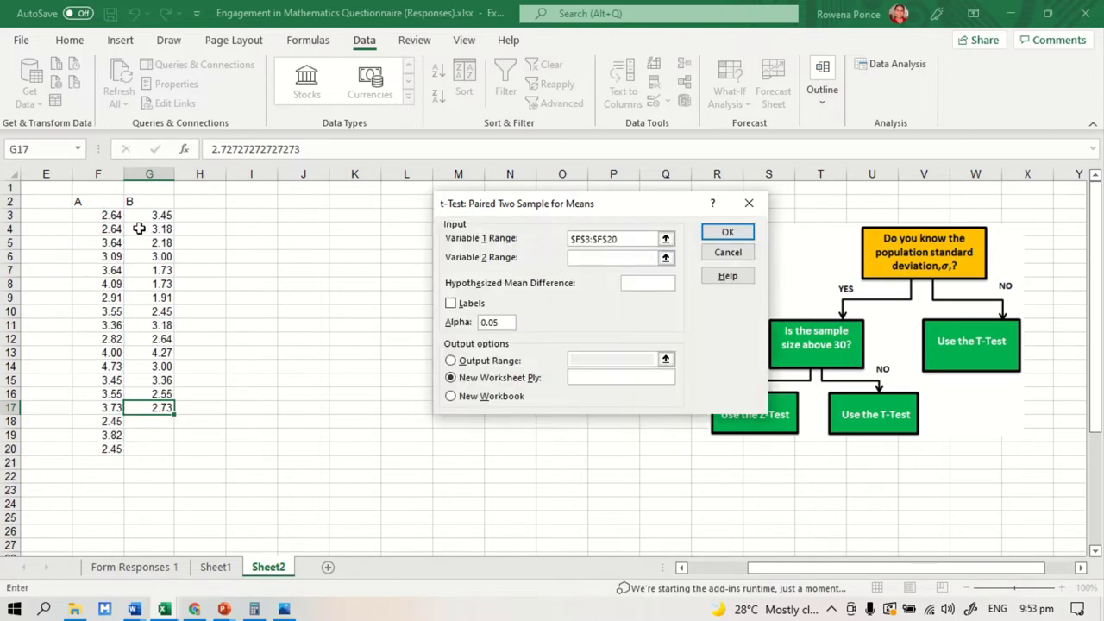
{"action": "left_click_drag", "start_coordinate": [143, 218], "coordinate": [161, 412]}
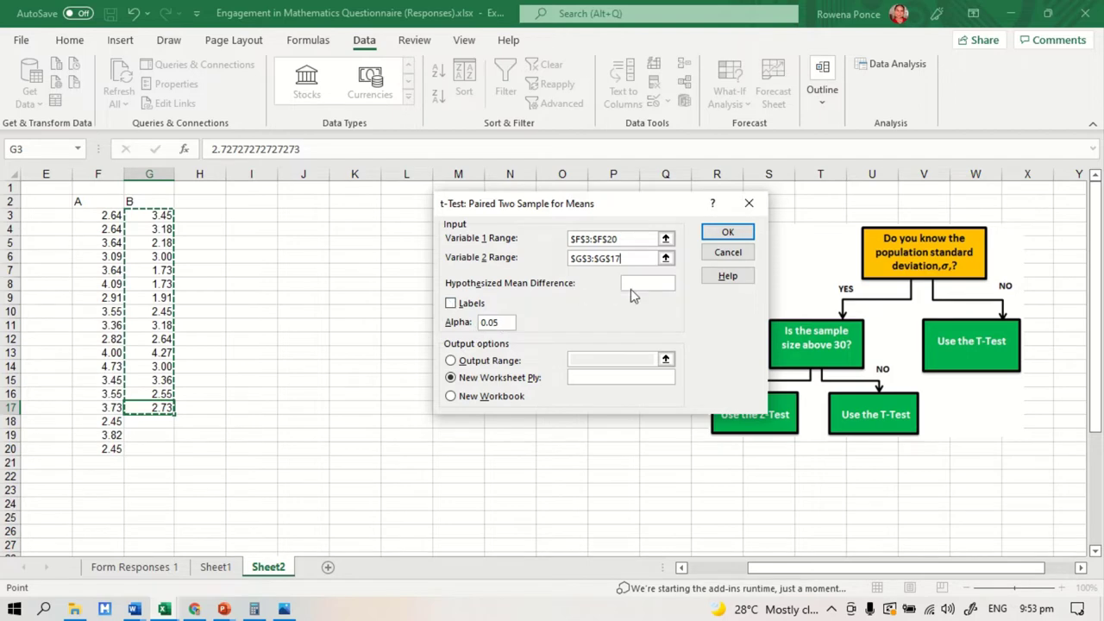
{"action": "left_click", "coordinate": [449, 362]}
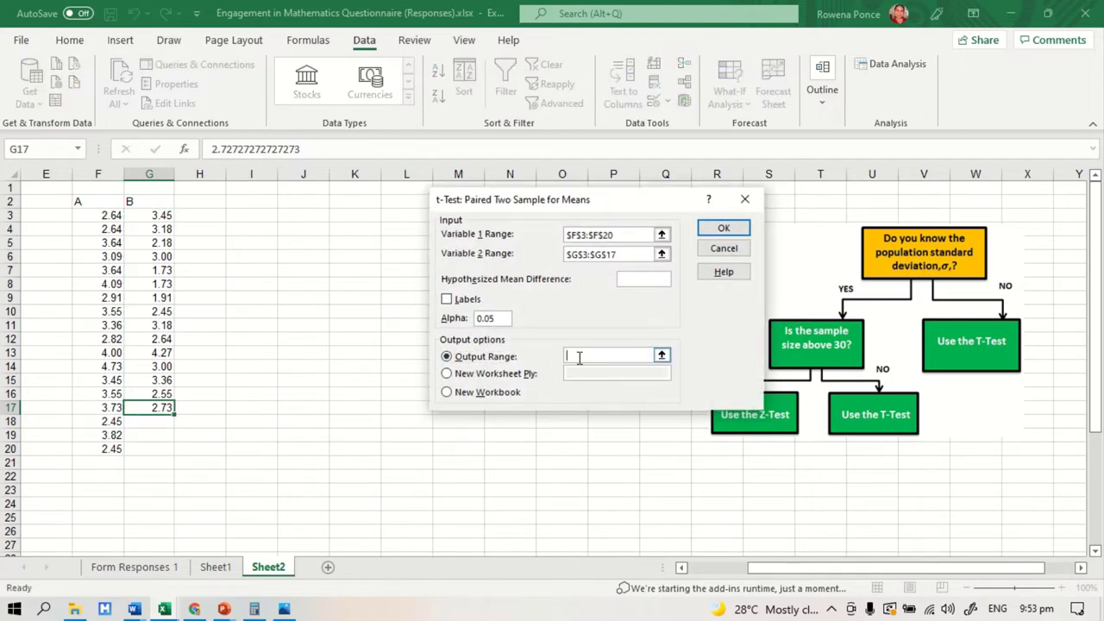
{"action": "left_click", "coordinate": [265, 219]}
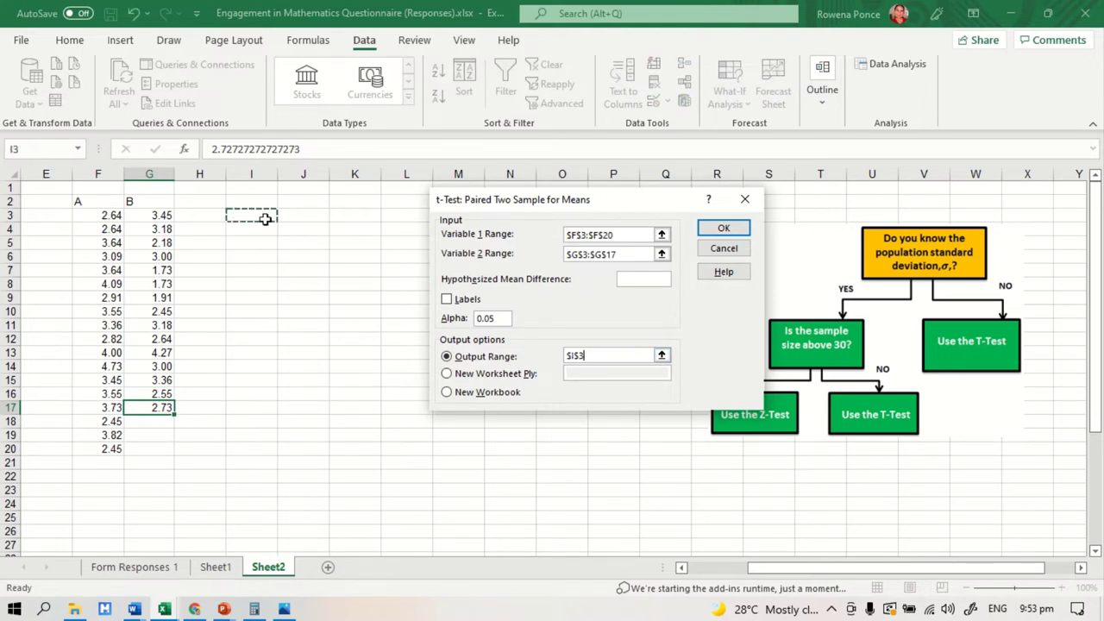
Step: Pick cell I3 for the Output Range again and try to run the paired t-test at alpha 0.05
{"action": "left_click", "coordinate": [496, 318]}
{"action": "left_click", "coordinate": [606, 354]}
{"action": "left_click", "coordinate": [234, 216]}
{"action": "left_click", "coordinate": [725, 230]}
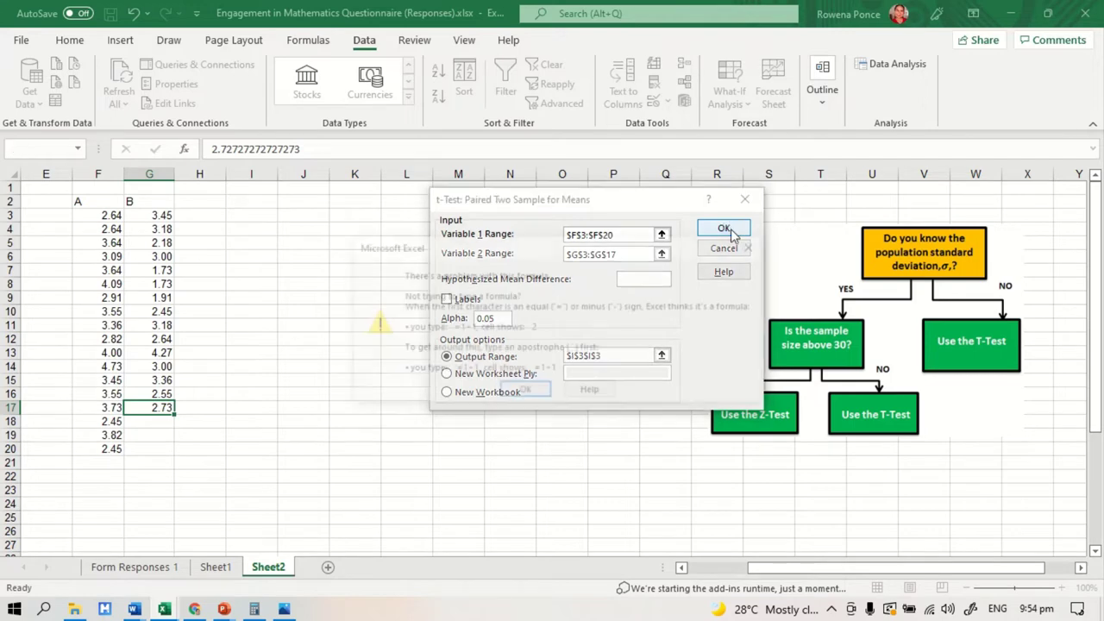
{"action": "left_click", "coordinate": [503, 396]}
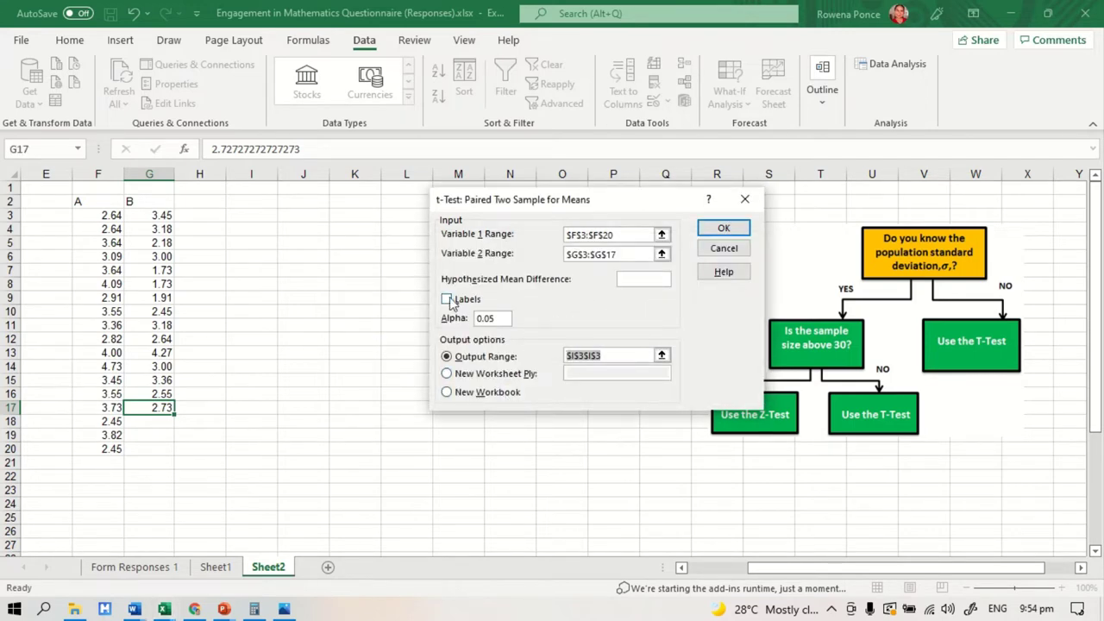
Step: Turn on Labels, reselect G3:G17 as the Variable 2 Range and try to run the paired t-test again
{"action": "left_click", "coordinate": [447, 299]}
{"action": "left_click", "coordinate": [635, 233]}
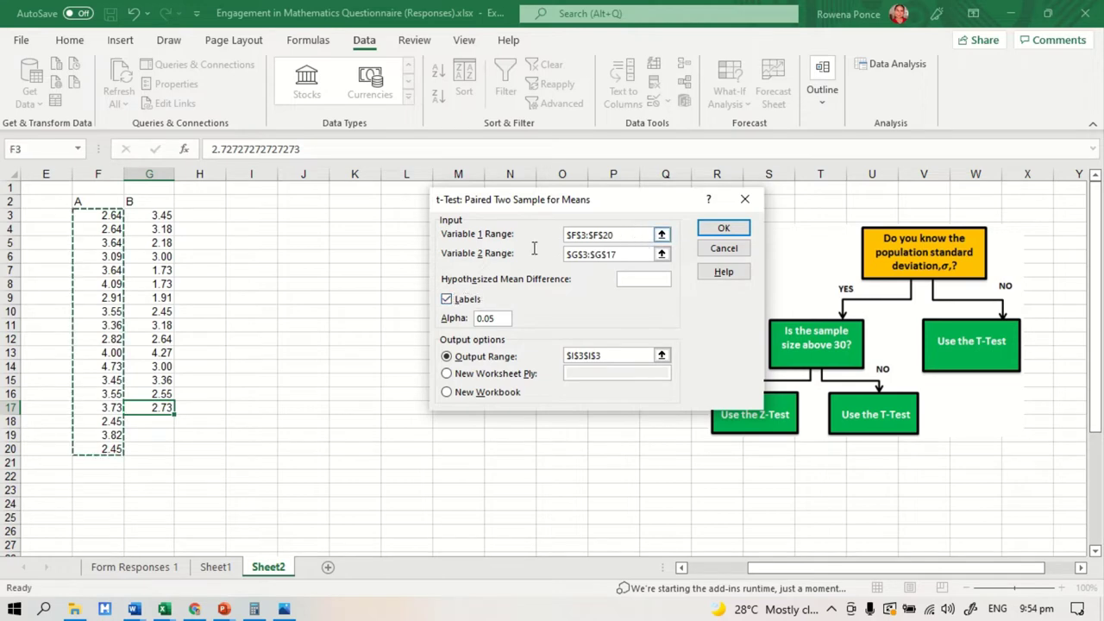
{"action": "left_click_drag", "start_coordinate": [617, 255], "coordinate": [552, 263]}
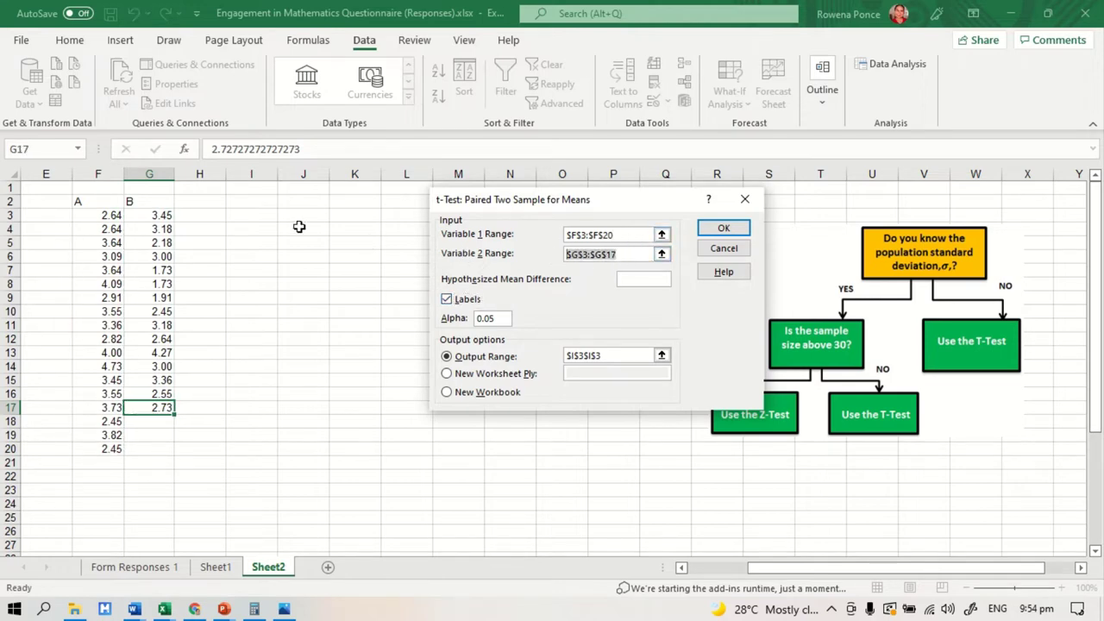
{"action": "left_click_drag", "start_coordinate": [162, 216], "coordinate": [162, 405]}
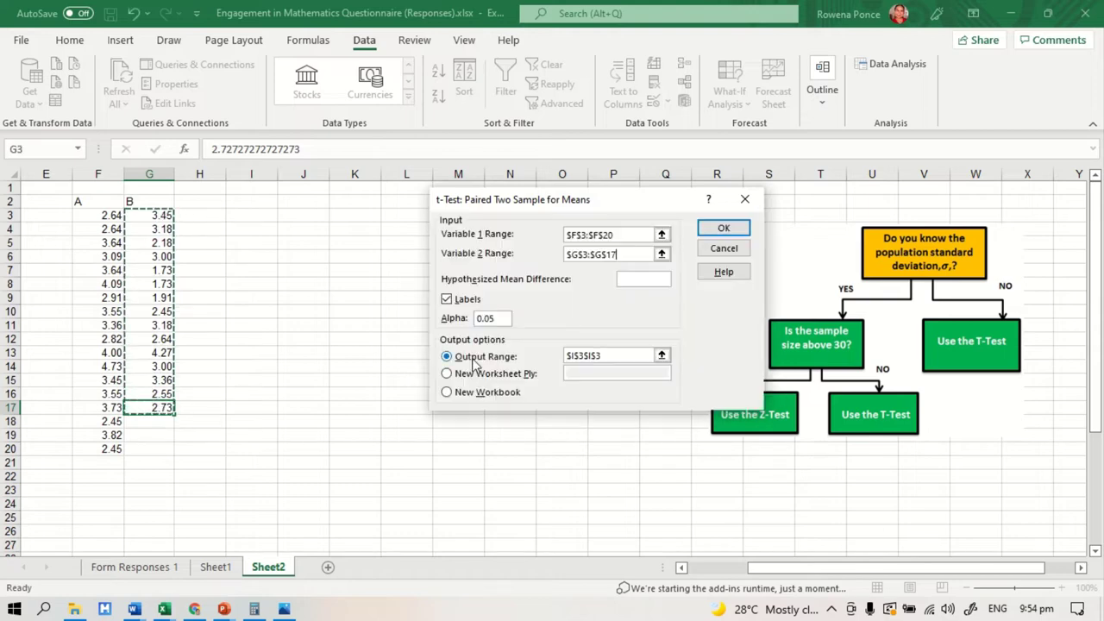
{"action": "left_click", "coordinate": [718, 231]}
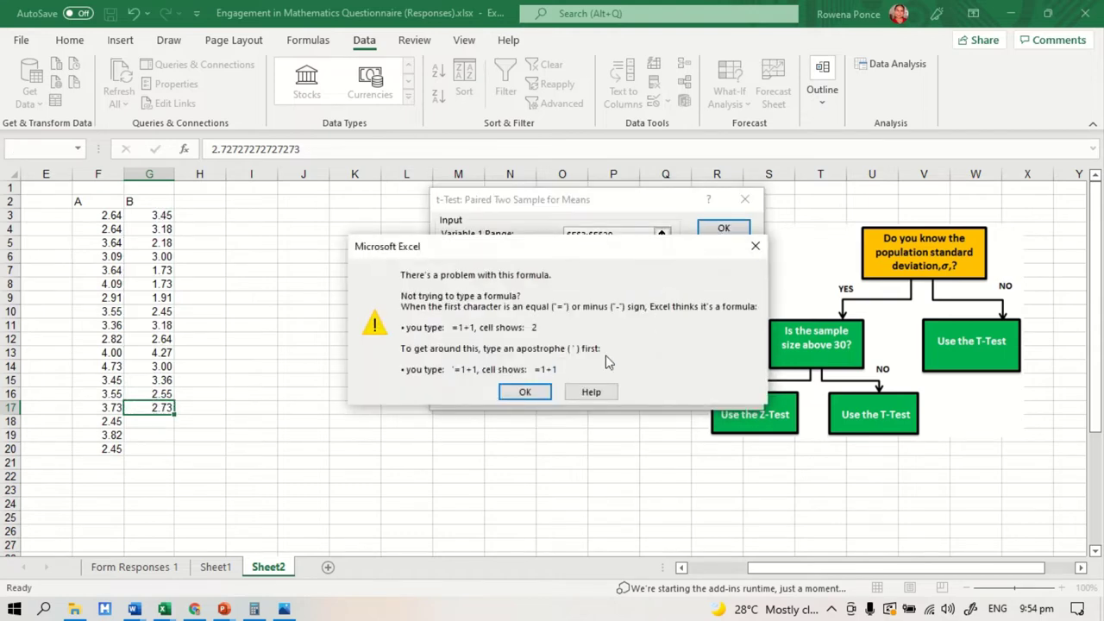
{"action": "left_click", "coordinate": [524, 393]}
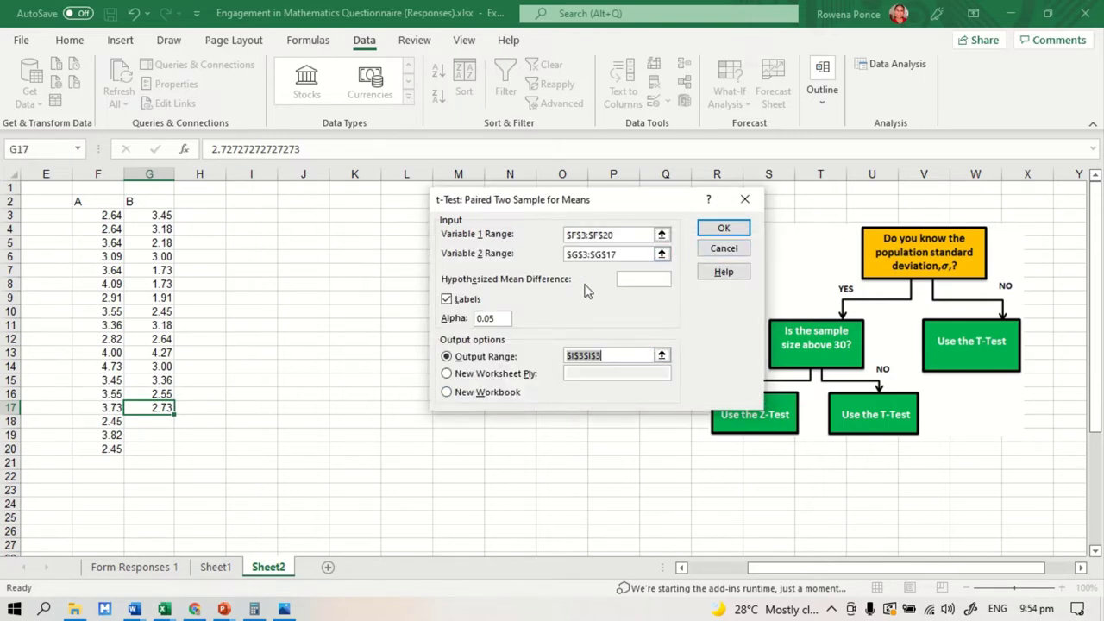
Step: Replace the Output Range with I3, try to run the paired t-test, and close the analysis dialogs
{"action": "left_click", "coordinate": [615, 354]}
{"action": "left_click_drag", "start_coordinate": [603, 353], "coordinate": [536, 365]}
{"action": "key", "text": "BackSpace"}
{"action": "left_click", "coordinate": [242, 215]}
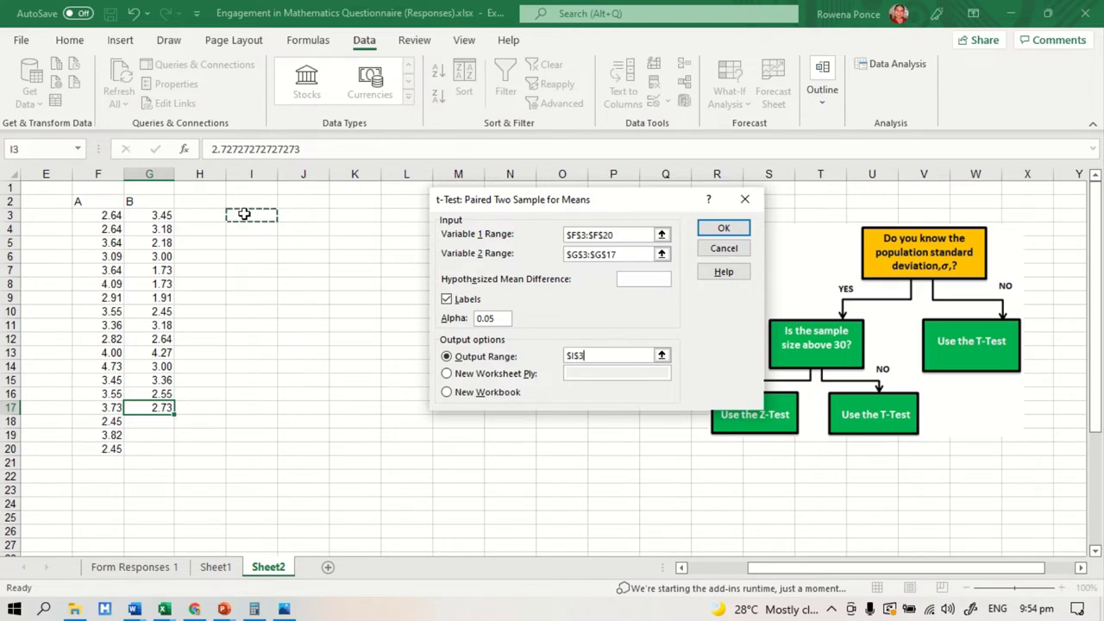
{"action": "left_click", "coordinate": [706, 232]}
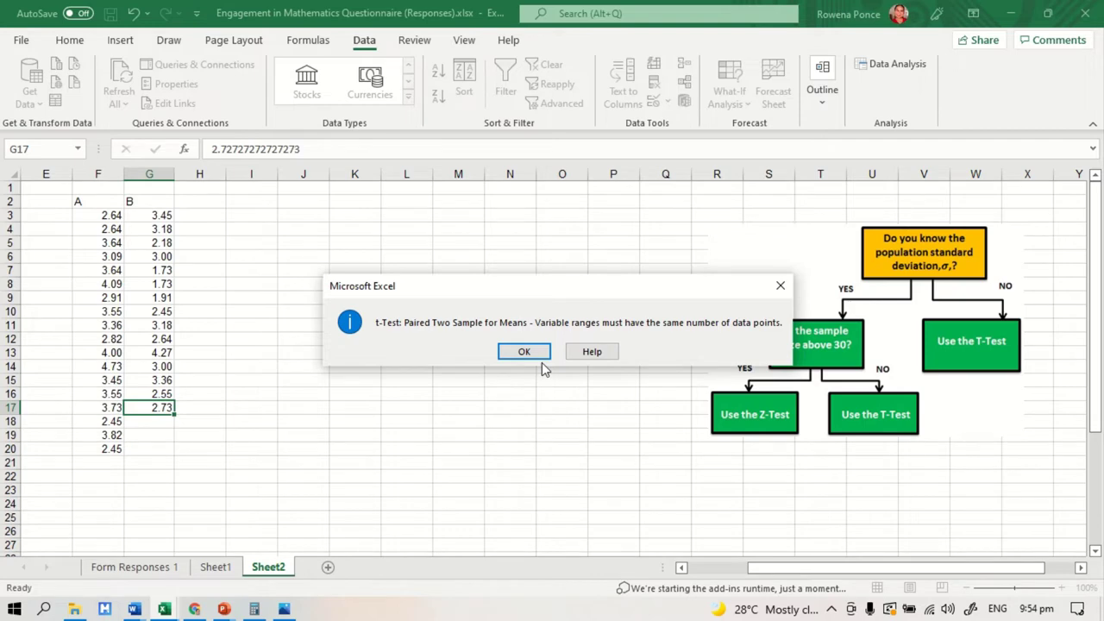
{"action": "left_click", "coordinate": [780, 285]}
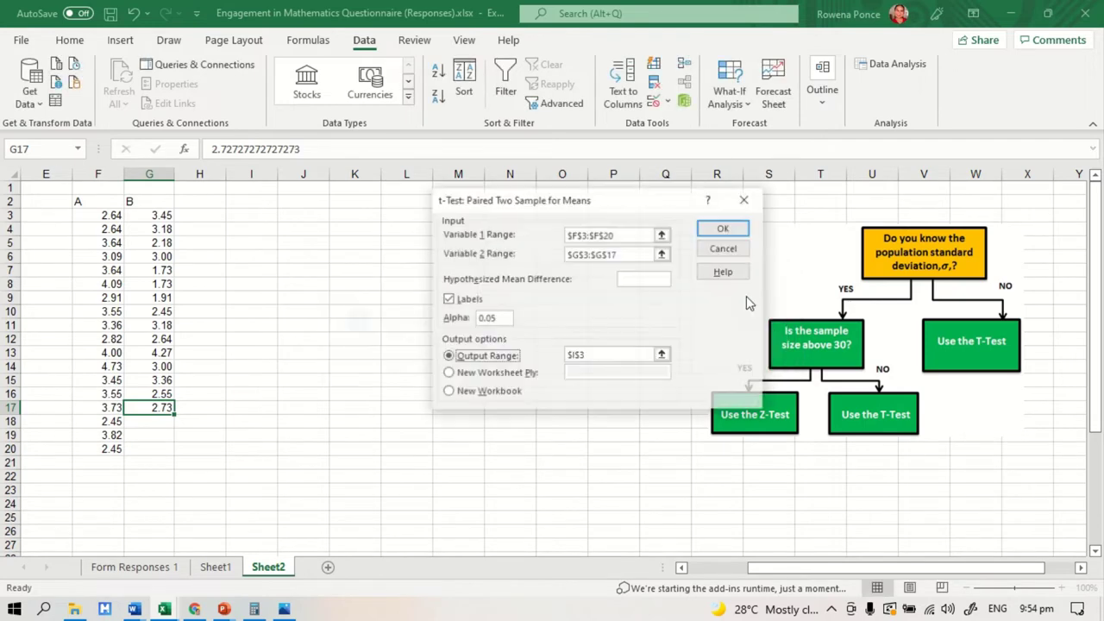
{"action": "left_click", "coordinate": [743, 199]}
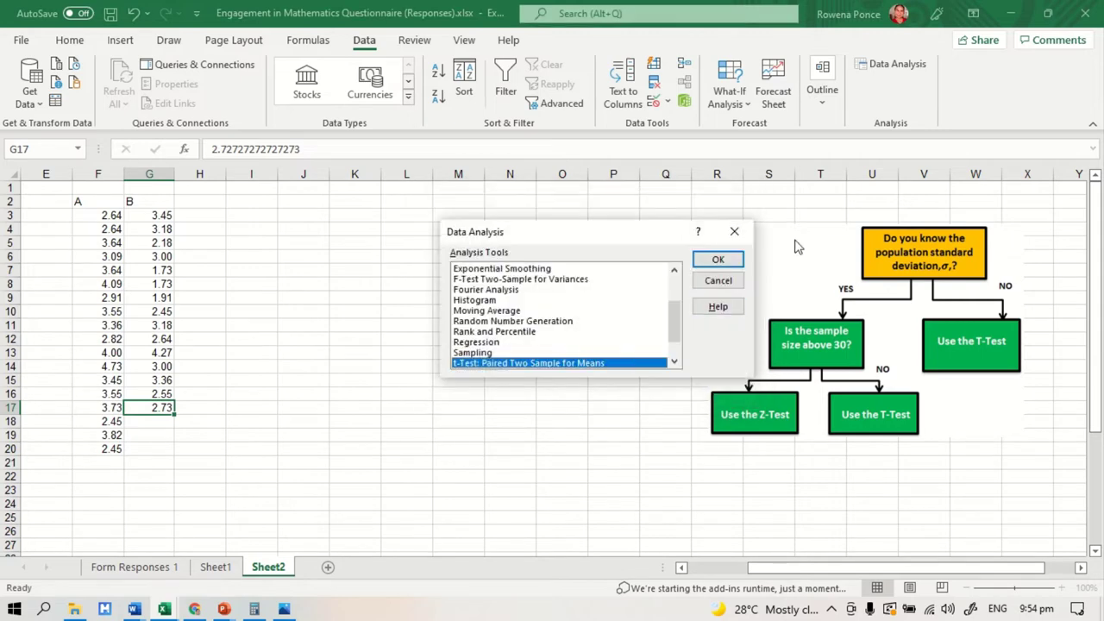
{"action": "left_click", "coordinate": [734, 231]}
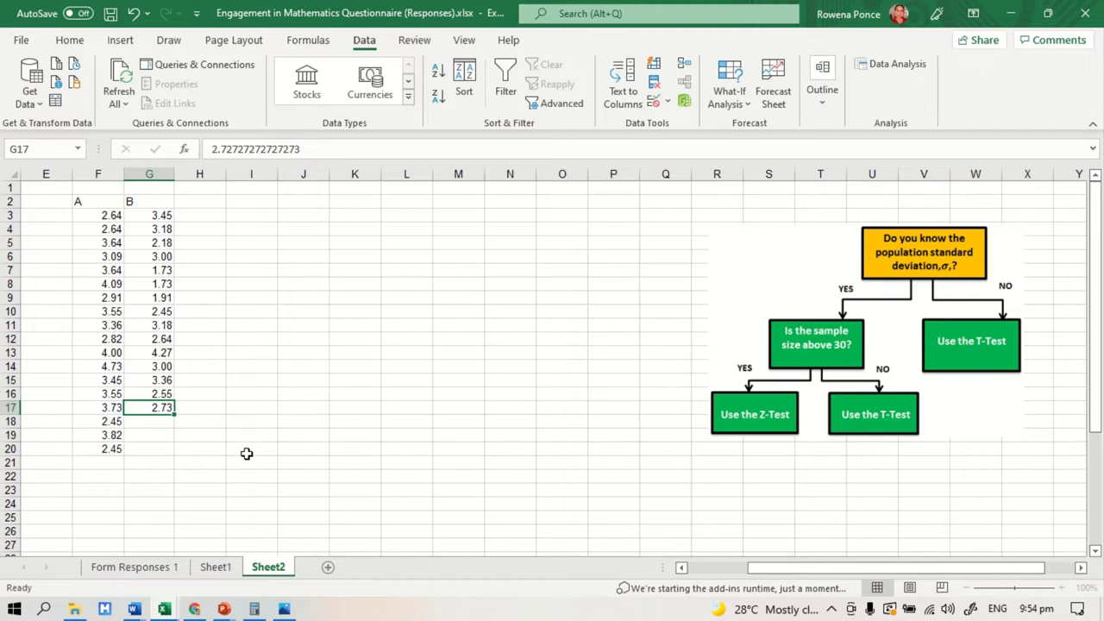
Step: Review the paired, equal-variance and unequal-variance t-Test options among the Data Analysis tools without running one
{"action": "left_click", "coordinate": [897, 67]}
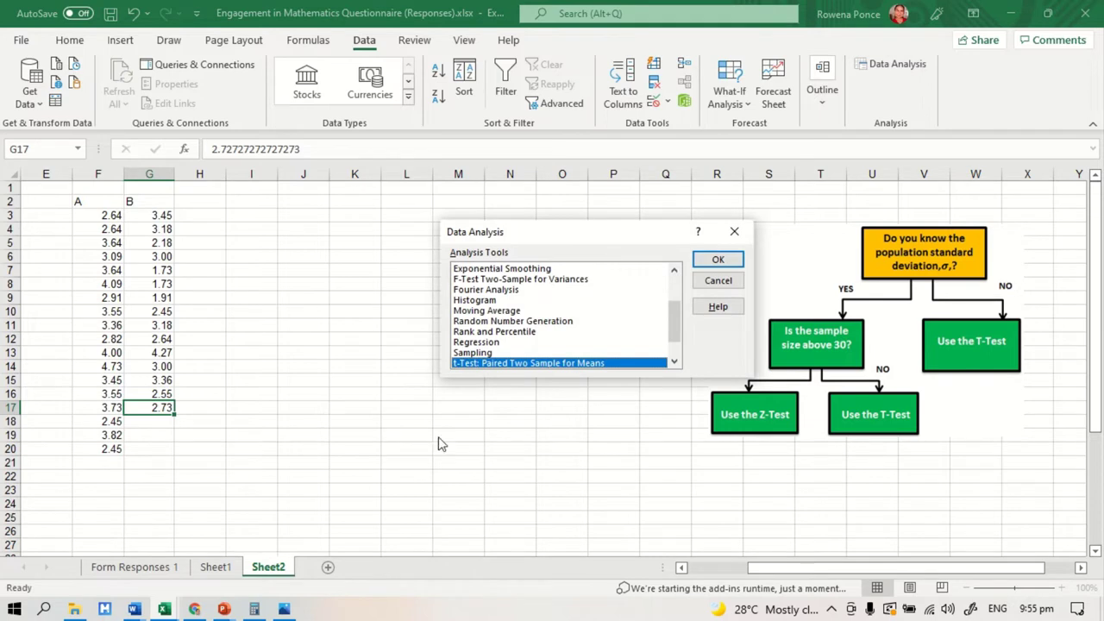
{"action": "scroll", "coordinate": [604, 345], "scroll_direction": "down", "scroll_amount": 1}
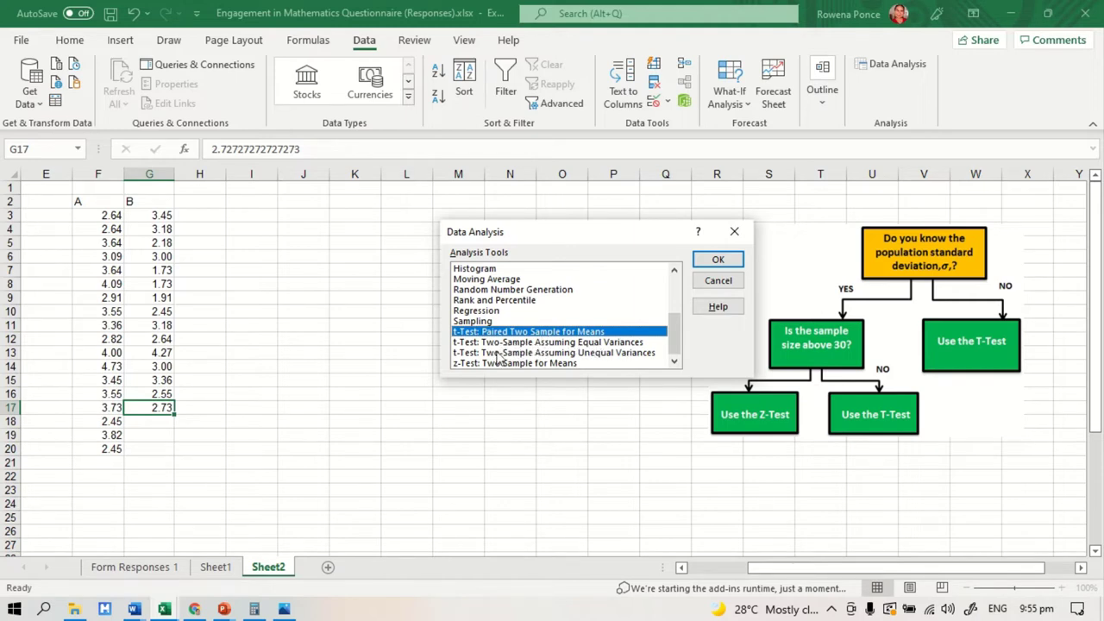
{"action": "left_click", "coordinate": [574, 343]}
{"action": "left_click", "coordinate": [574, 354]}
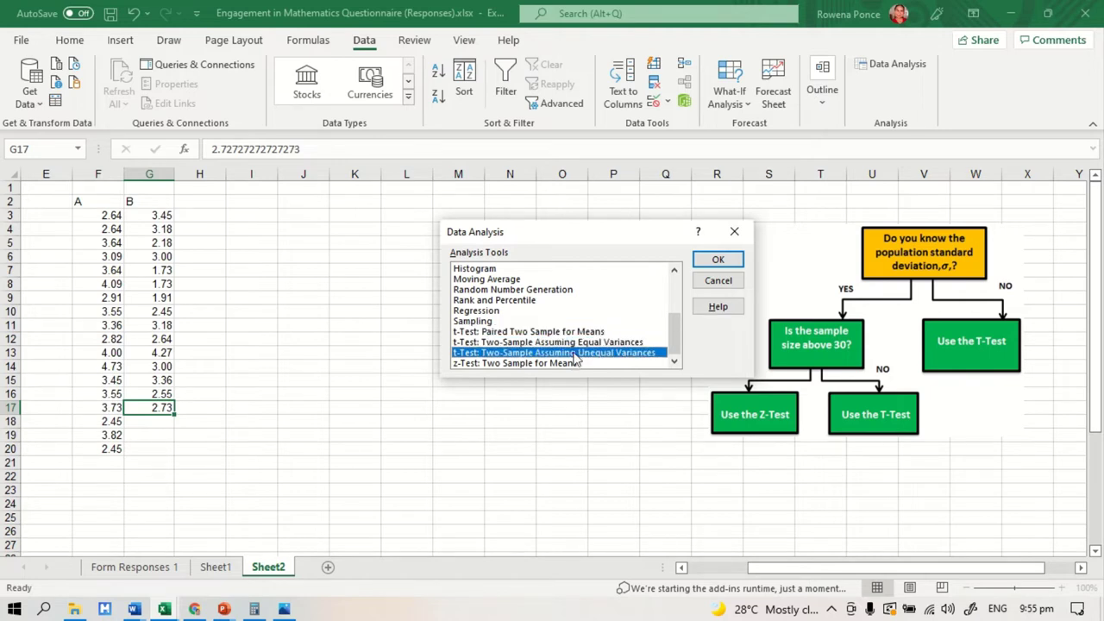
{"action": "left_click", "coordinate": [568, 344]}
{"action": "left_click", "coordinate": [552, 333]}
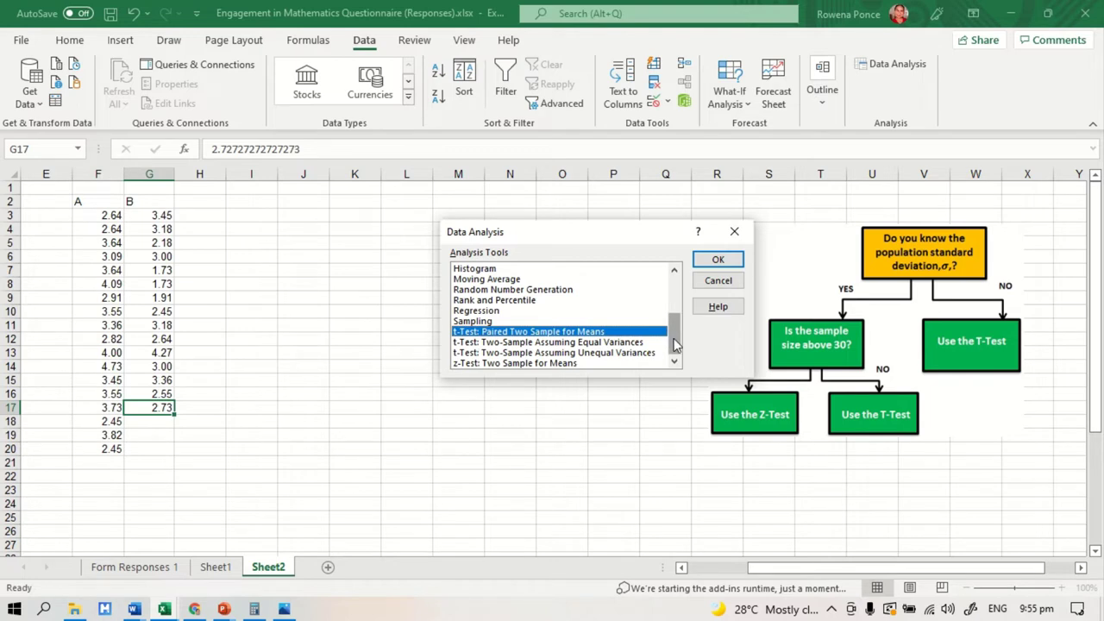
{"action": "left_click", "coordinate": [734, 232]}
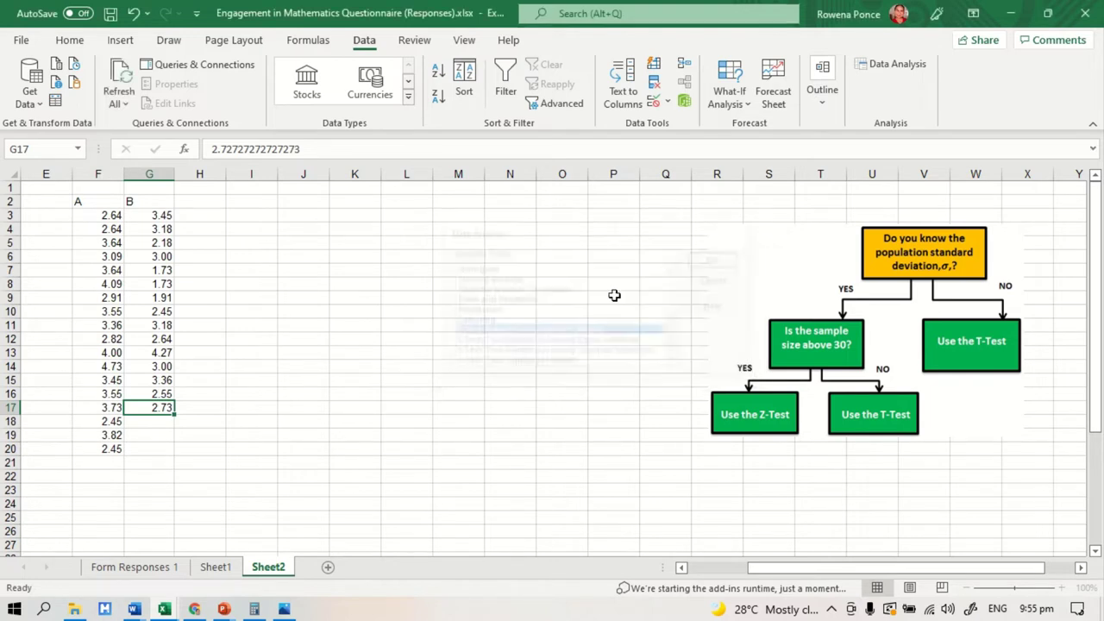
Step: Calculate the sample variance of the section A averages F3:F20 in cell F22 with VAR.S
{"action": "left_click", "coordinate": [111, 477]}
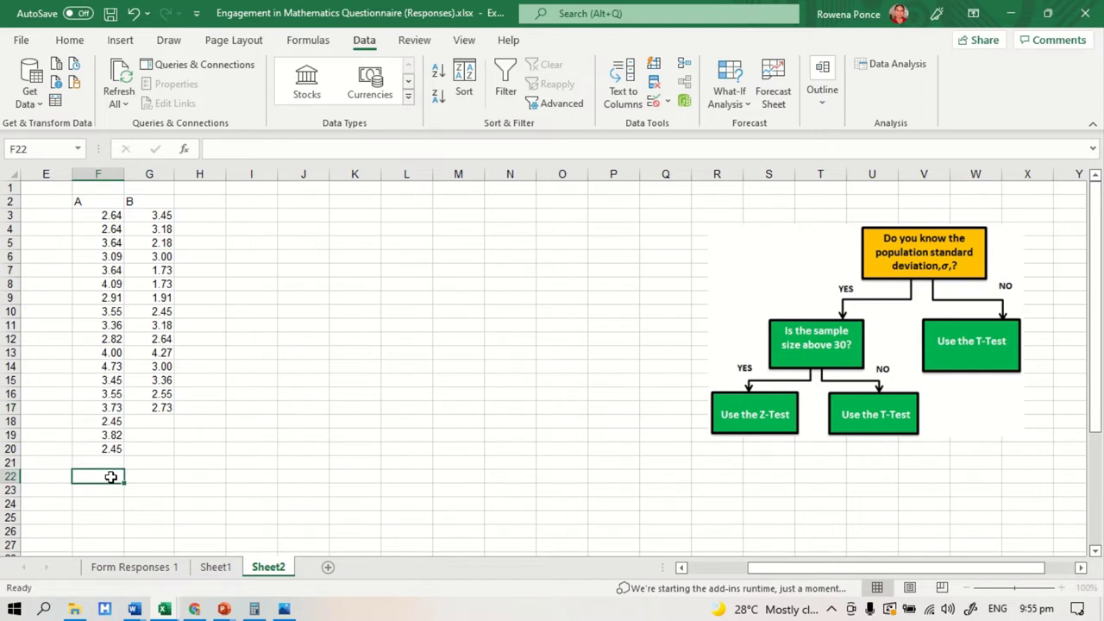
{"action": "type", "text": "=var"}
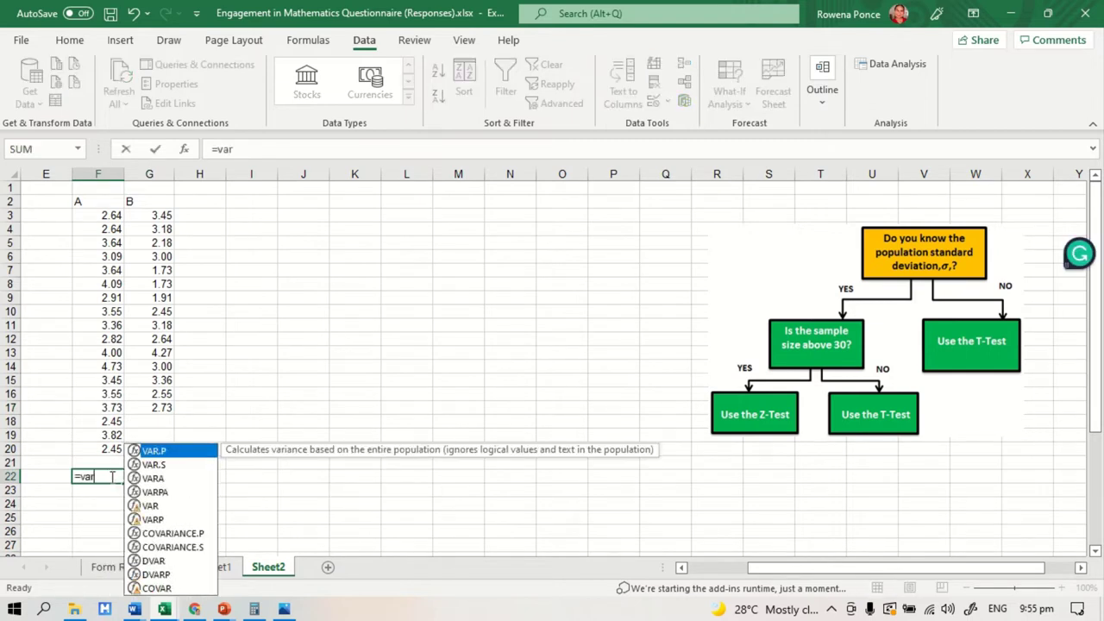
{"action": "left_click", "coordinate": [163, 468]}
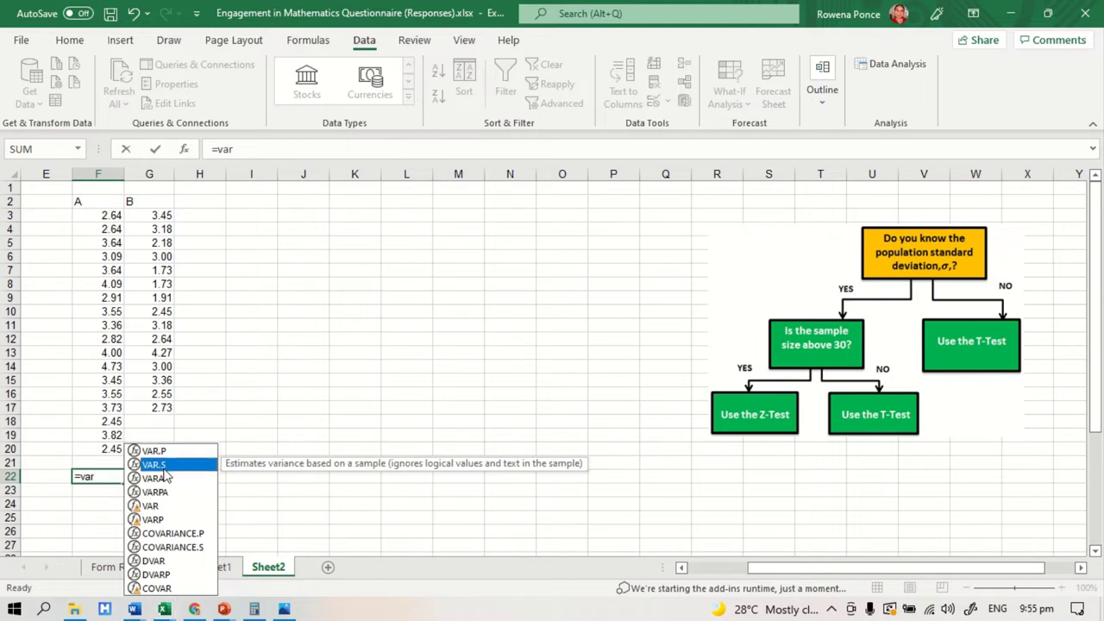
{"action": "double_click", "coordinate": [163, 468]}
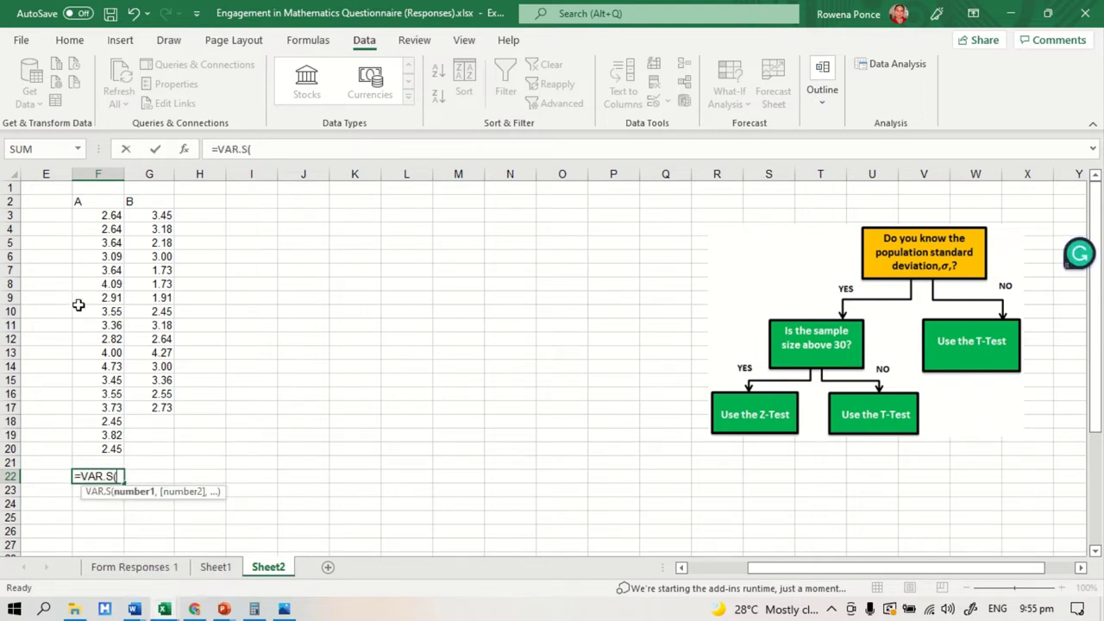
{"action": "left_click_drag", "start_coordinate": [97, 215], "coordinate": [111, 460]}
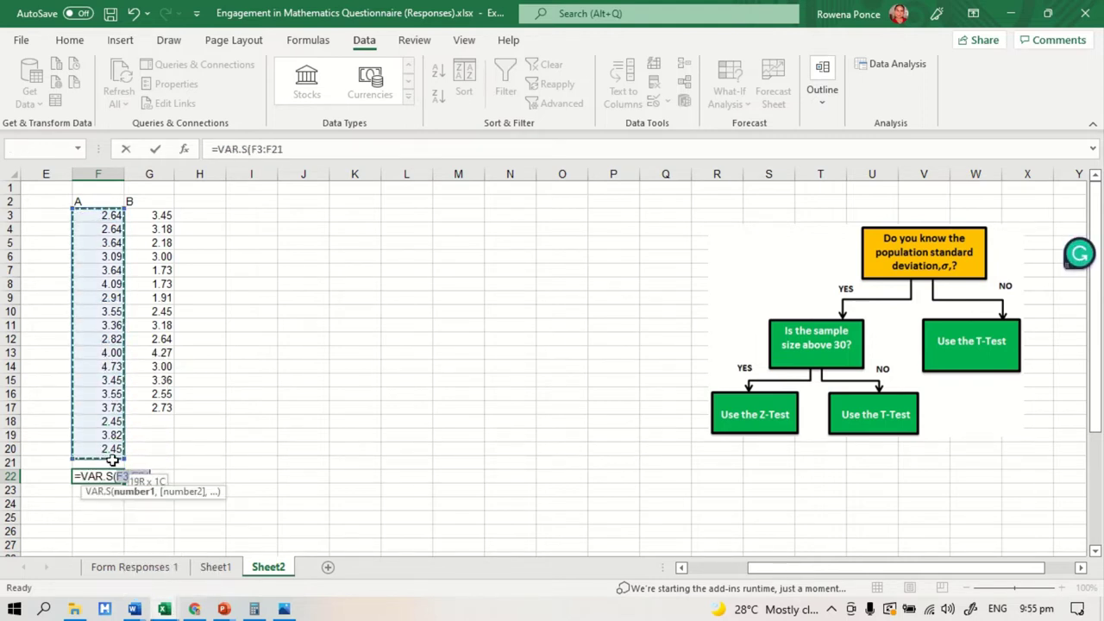
{"action": "left_click", "coordinate": [112, 461]}
{"action": "left_click_drag", "start_coordinate": [91, 216], "coordinate": [108, 447]}
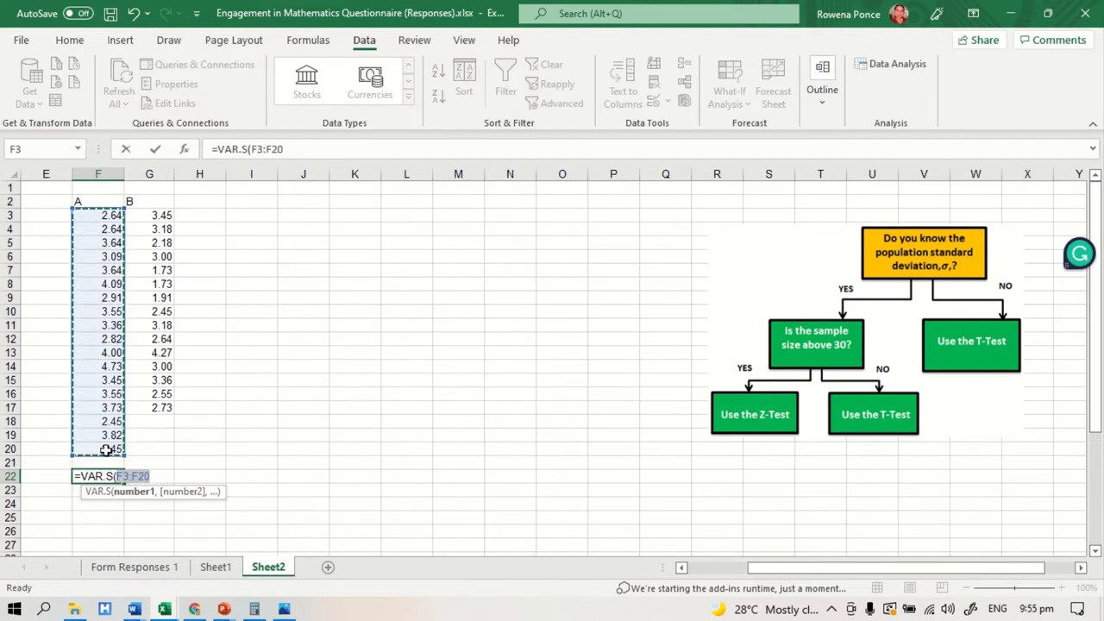
{"action": "key", "text": "Return"}
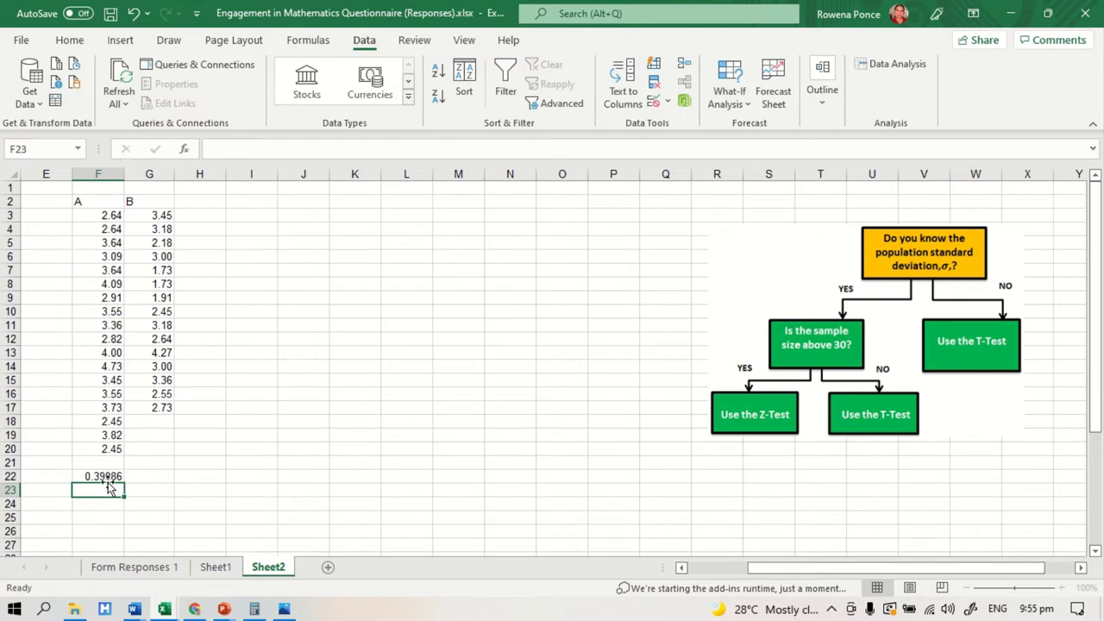
Step: Try to calculate the sample variance of the section B averages G3:G17 in cell G22 with VAR.S
{"action": "left_click", "coordinate": [151, 487]}
{"action": "left_click", "coordinate": [152, 478]}
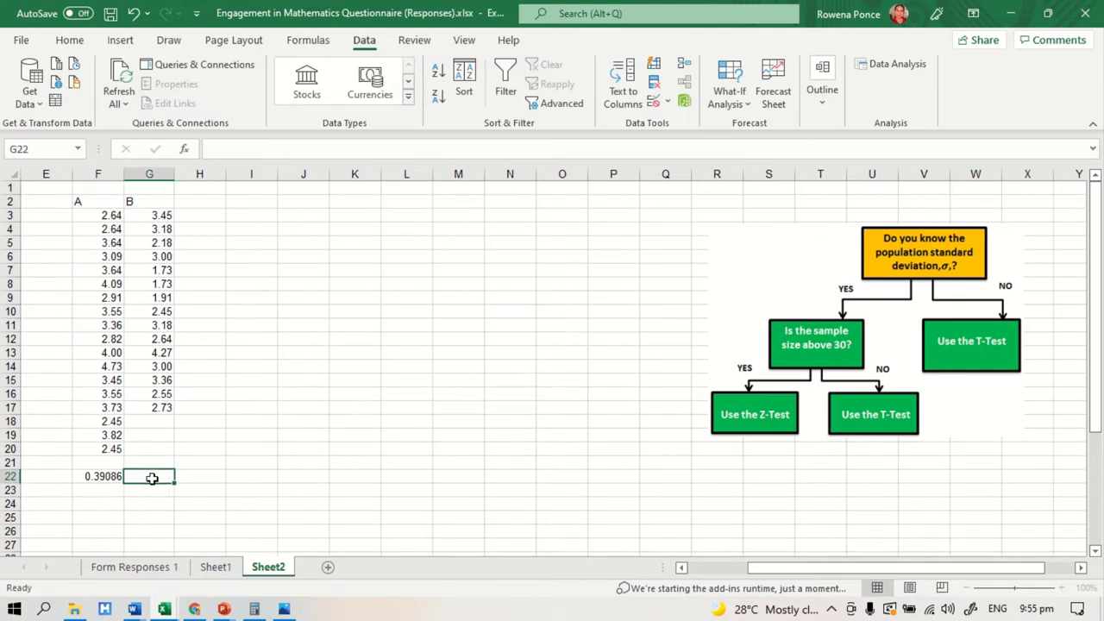
{"action": "type", "text": "=va"}
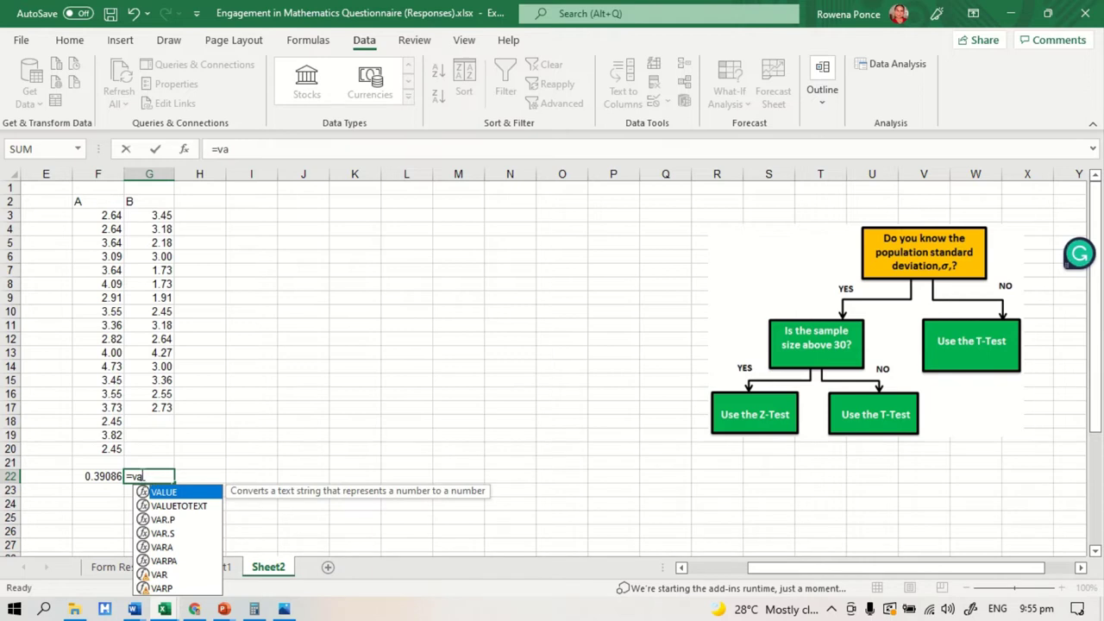
{"action": "left_click", "coordinate": [174, 534]}
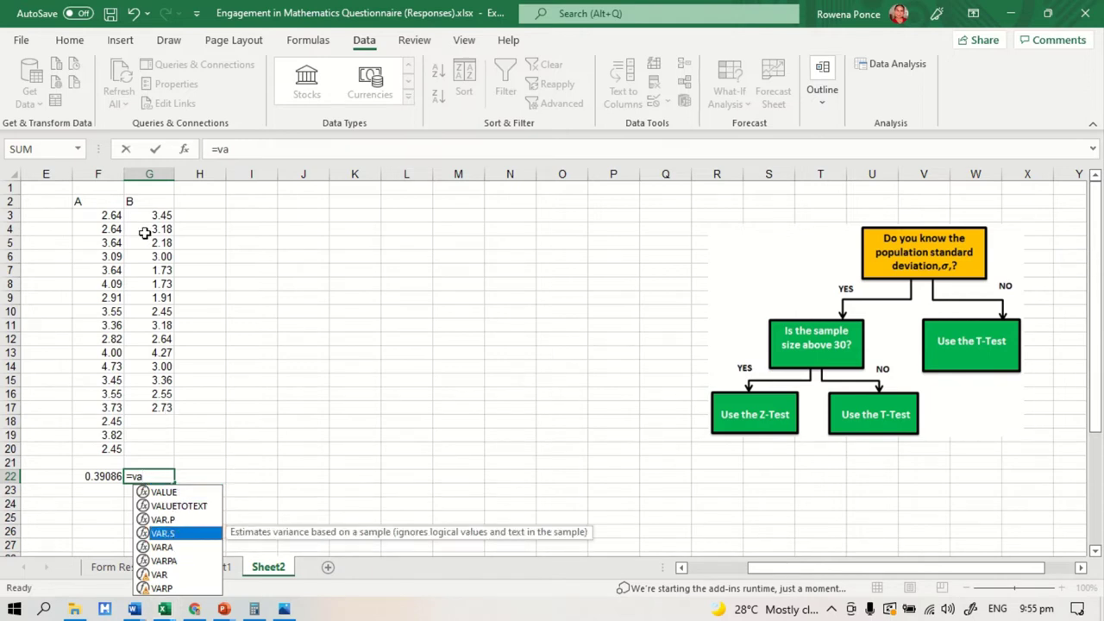
{"action": "left_click_drag", "start_coordinate": [158, 216], "coordinate": [151, 406]}
Step: Calculate the sample variance of the section B averages G3:G17 in cell G22 with VAR.S
{"action": "left_click", "coordinate": [164, 476]}
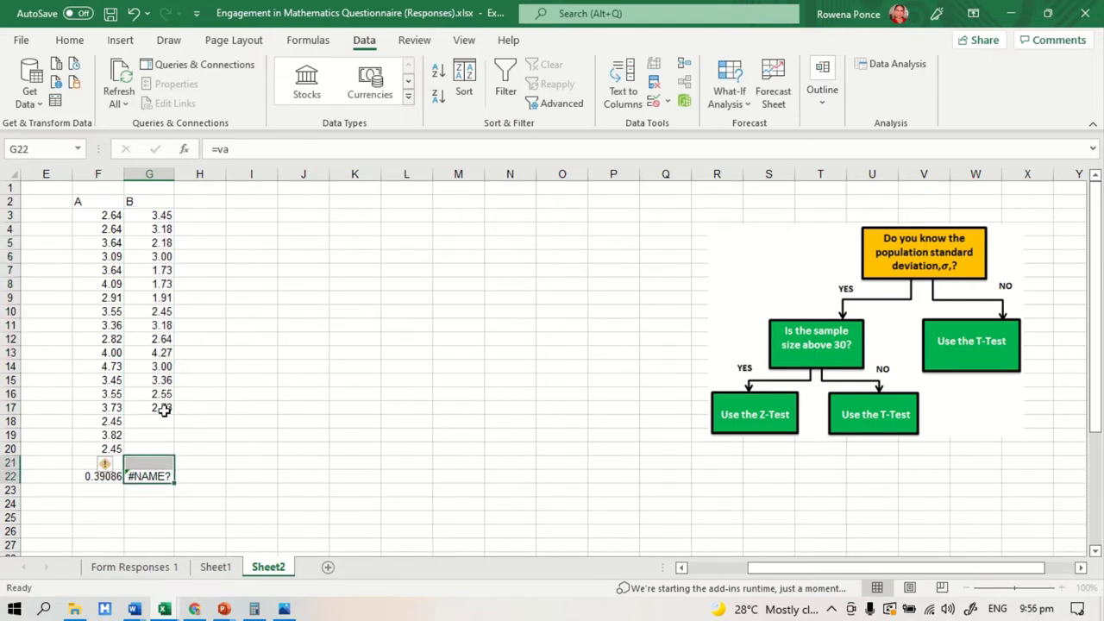
{"action": "type", "text": "="}
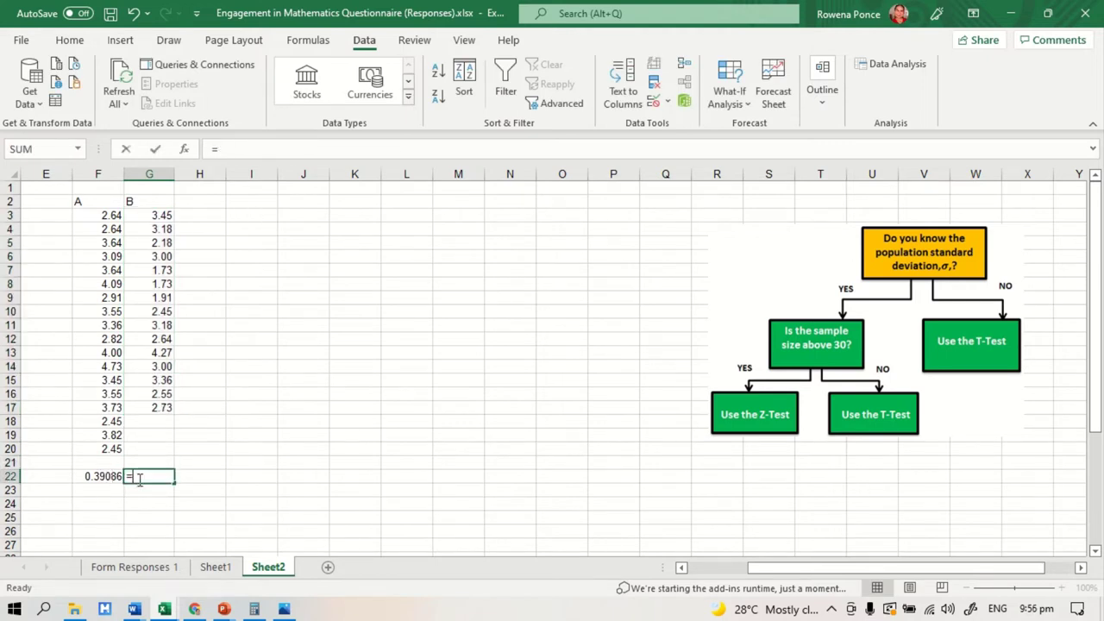
{"action": "type", "text": "var"}
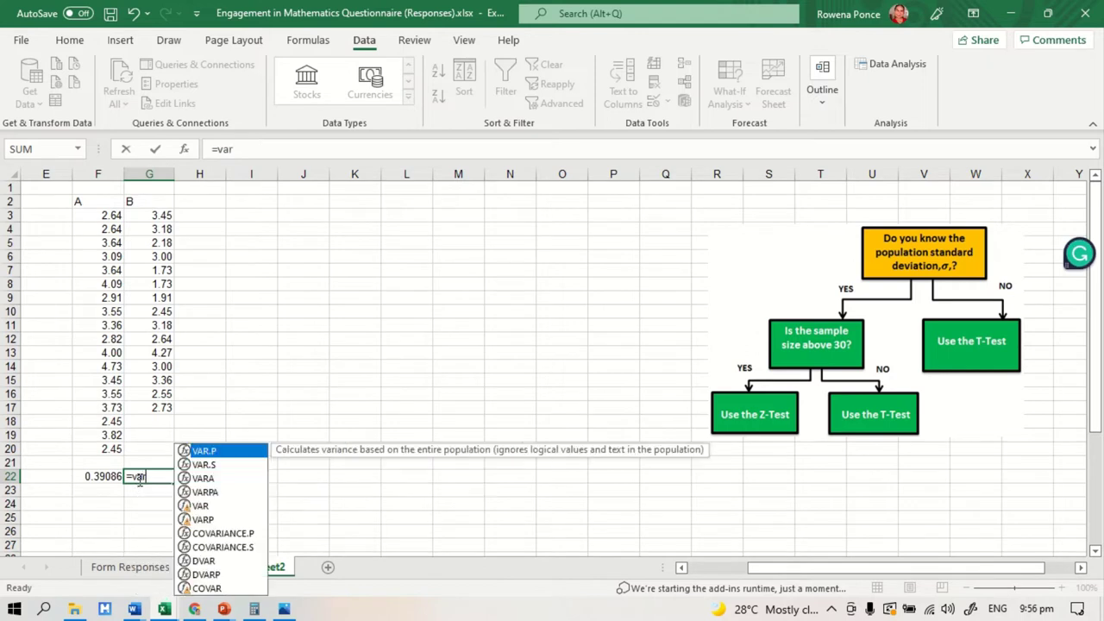
{"action": "left_click", "coordinate": [219, 464]}
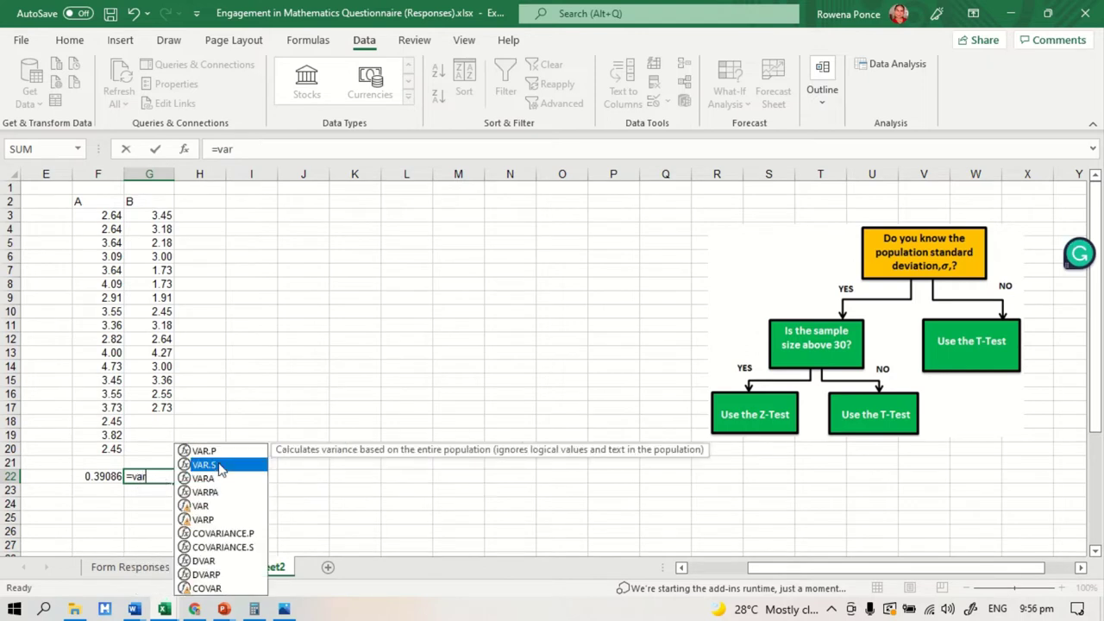
{"action": "double_click", "coordinate": [218, 463]}
{"action": "left_click_drag", "start_coordinate": [161, 215], "coordinate": [162, 407]}
{"action": "type", "text": ")"}
{"action": "key", "text": "Return"}
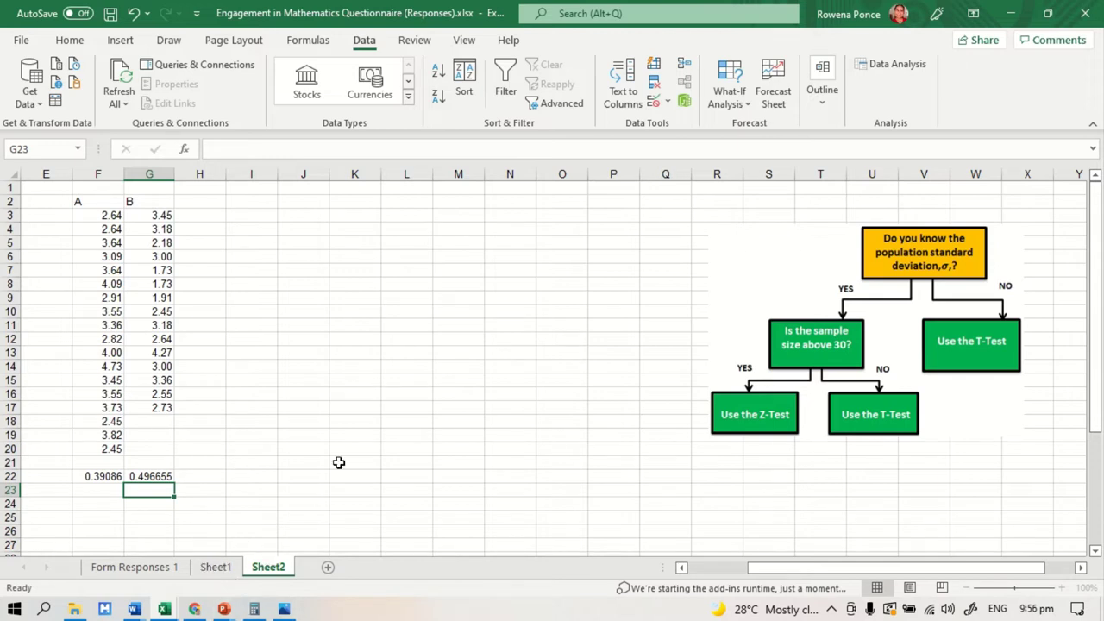
Step: Set up a t-Test: Two-Sample Assuming Unequal Variances with F3:F20 as Variable 1 Range and G3:G17 as Variable 2 Range
{"action": "left_click", "coordinate": [895, 78]}
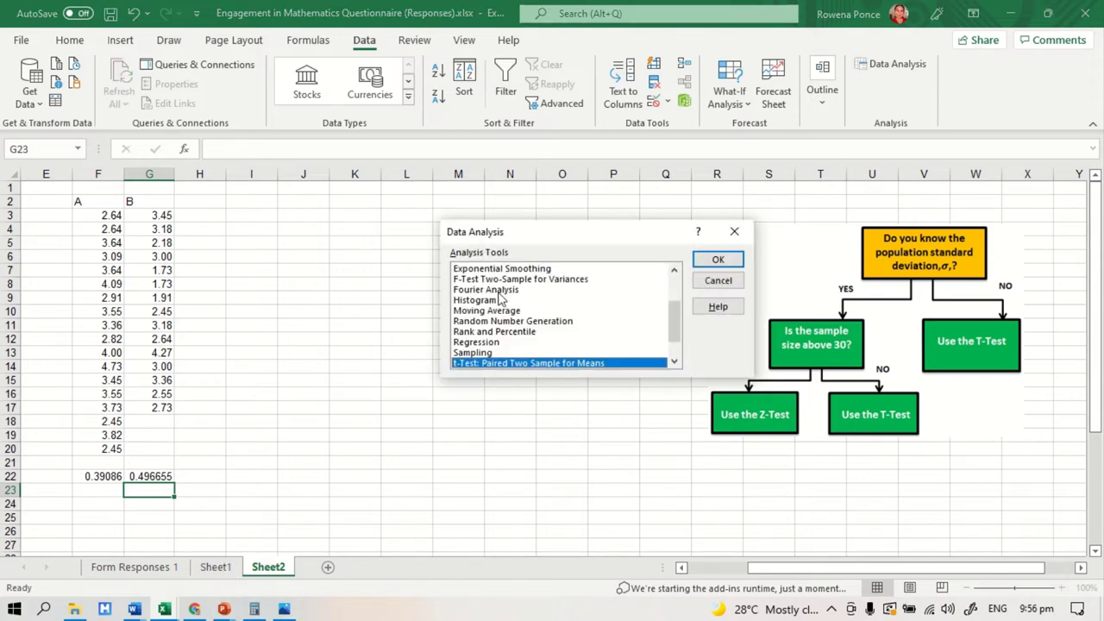
{"action": "scroll", "coordinate": [544, 348], "scroll_direction": "down", "scroll_amount": 1}
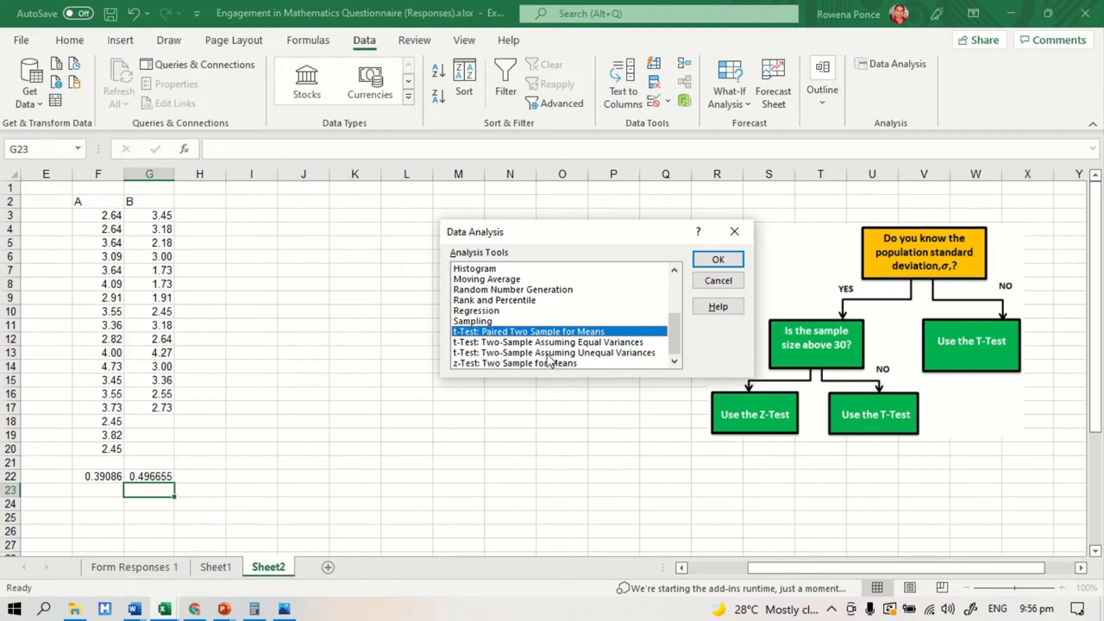
{"action": "left_click", "coordinate": [547, 353]}
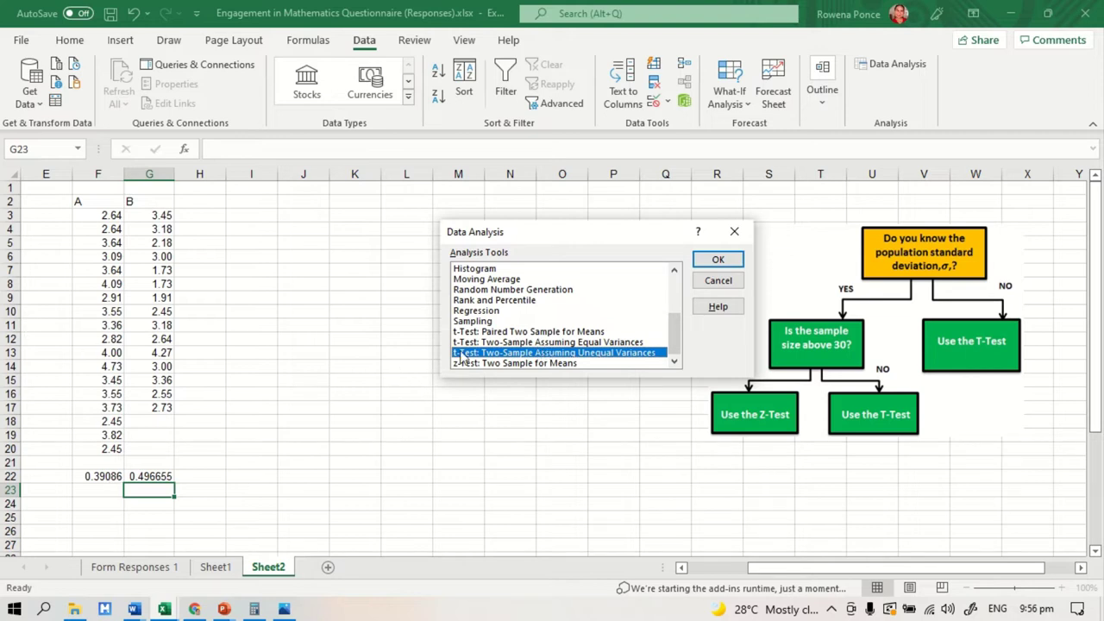
{"action": "left_click", "coordinate": [712, 261]}
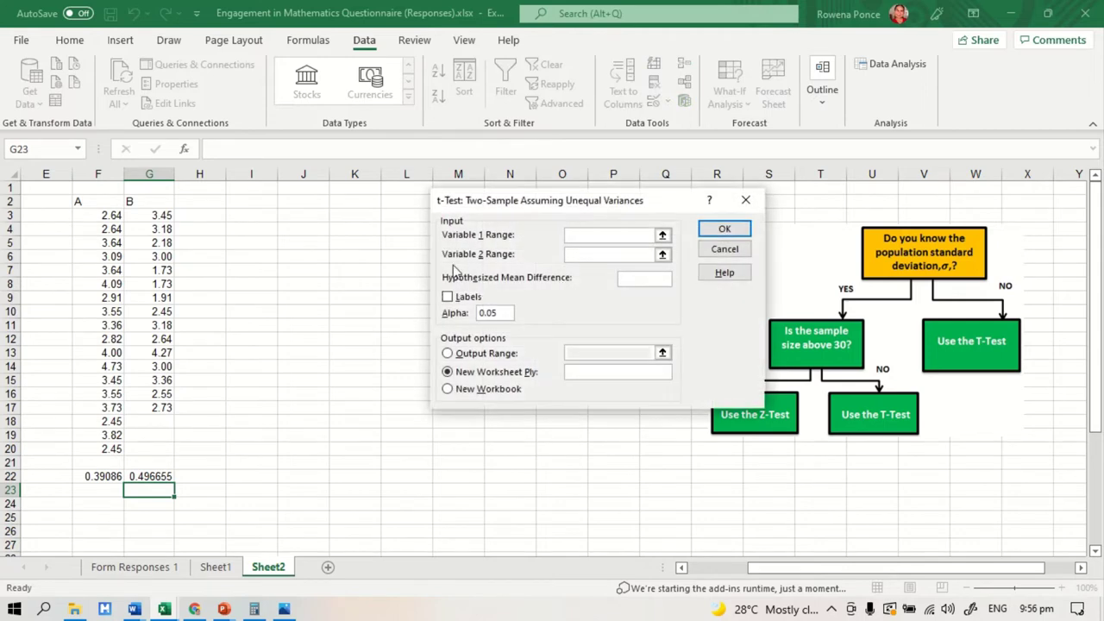
{"action": "left_click_drag", "start_coordinate": [101, 215], "coordinate": [110, 448]}
{"action": "left_click", "coordinate": [599, 254]}
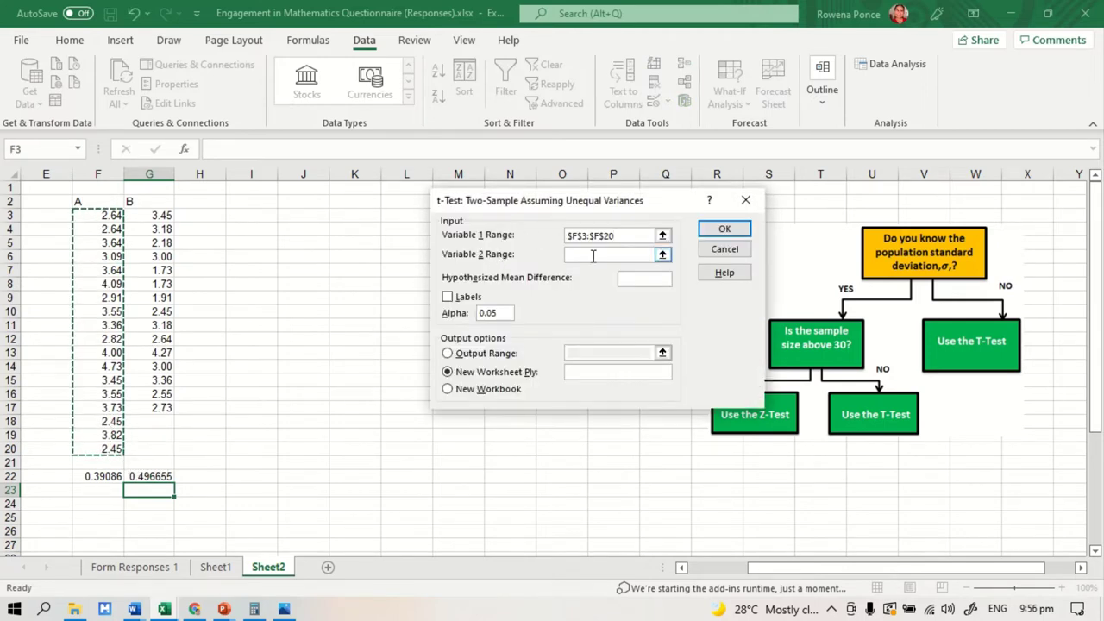
{"action": "left_click_drag", "start_coordinate": [156, 215], "coordinate": [162, 409]}
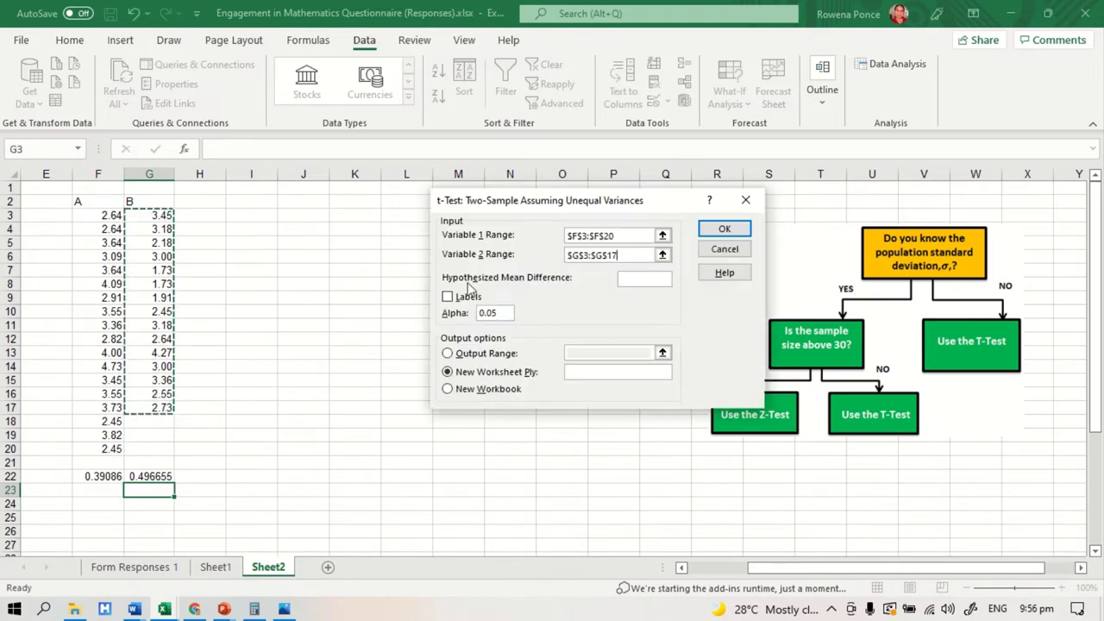
Step: Set the Output Range to I3, run the unequal-variance t-test, and widen the result columns to fit their contents
{"action": "left_click", "coordinate": [448, 354]}
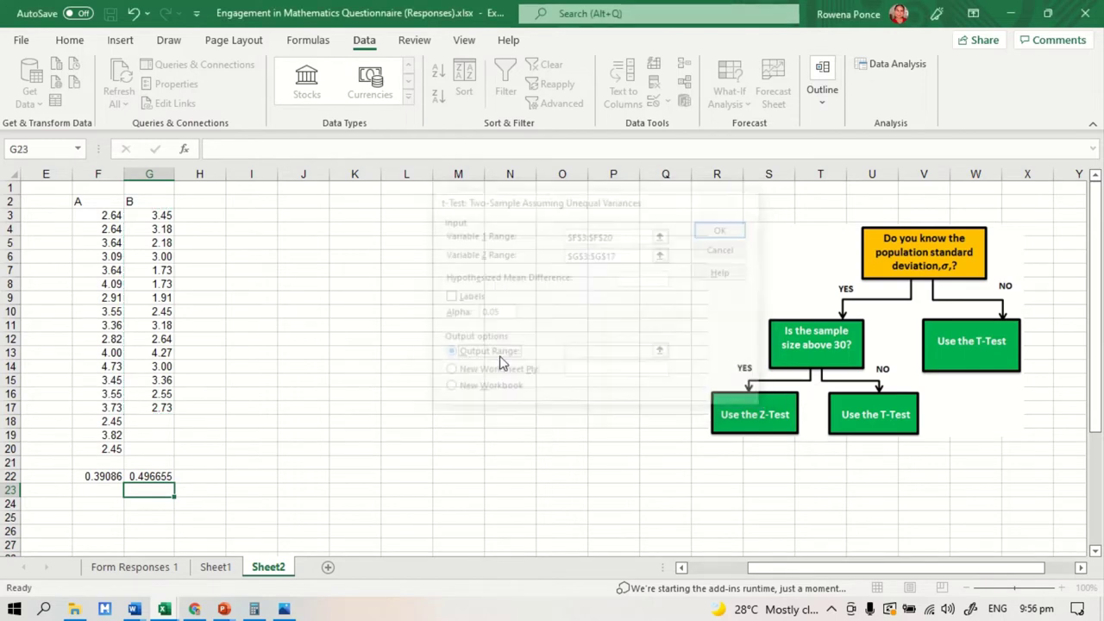
{"action": "left_click", "coordinate": [578, 349]}
{"action": "left_click", "coordinate": [263, 215]}
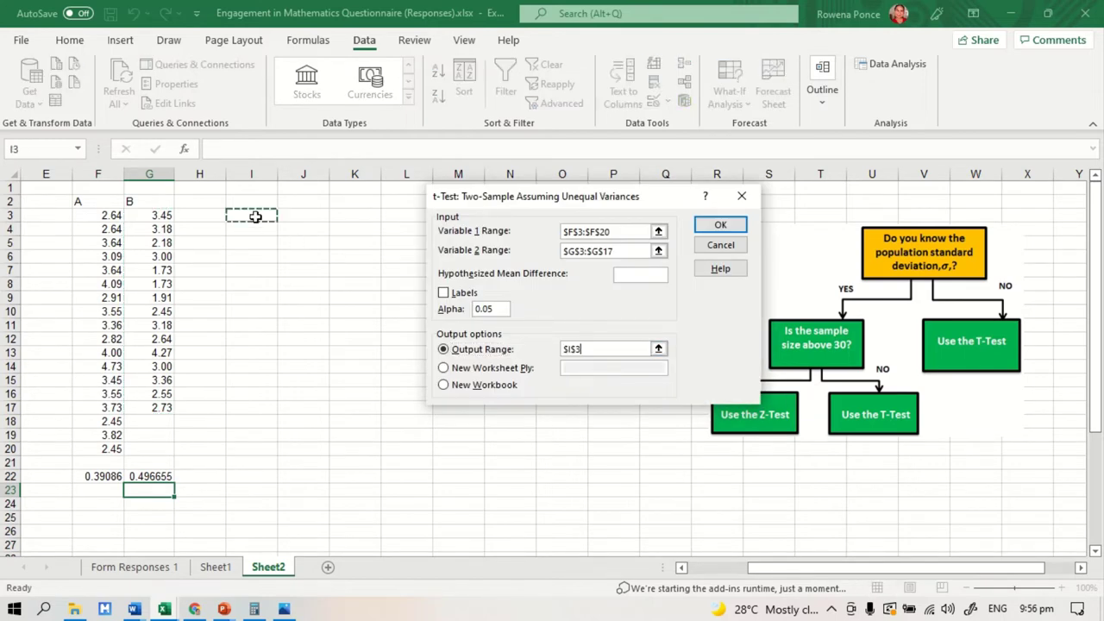
{"action": "left_click", "coordinate": [721, 226]}
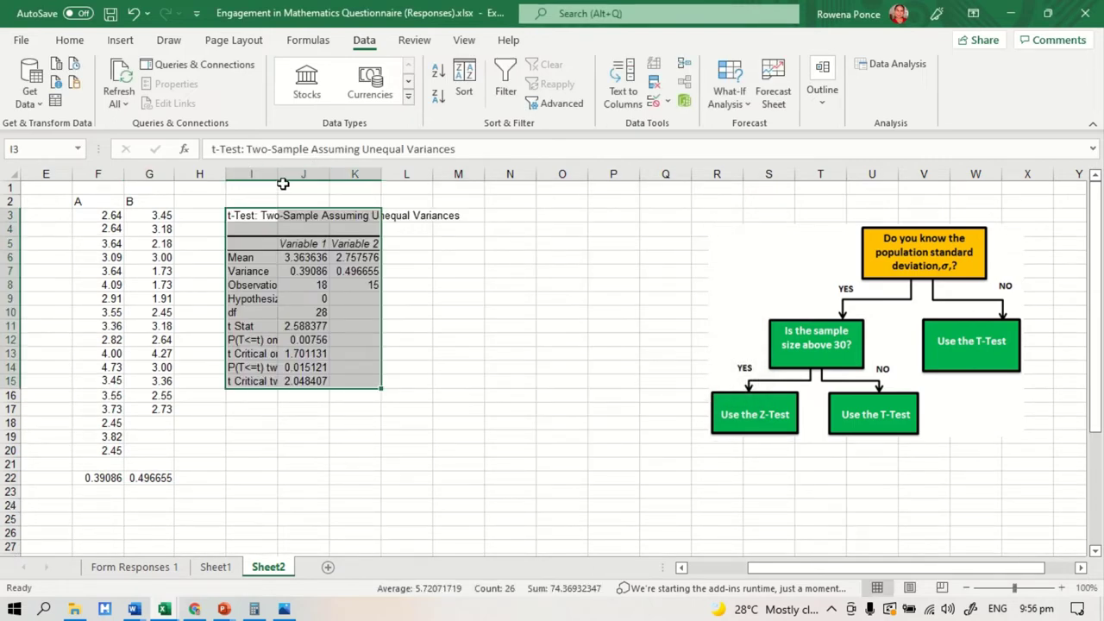
{"action": "left_click_drag", "start_coordinate": [278, 179], "coordinate": [438, 174]}
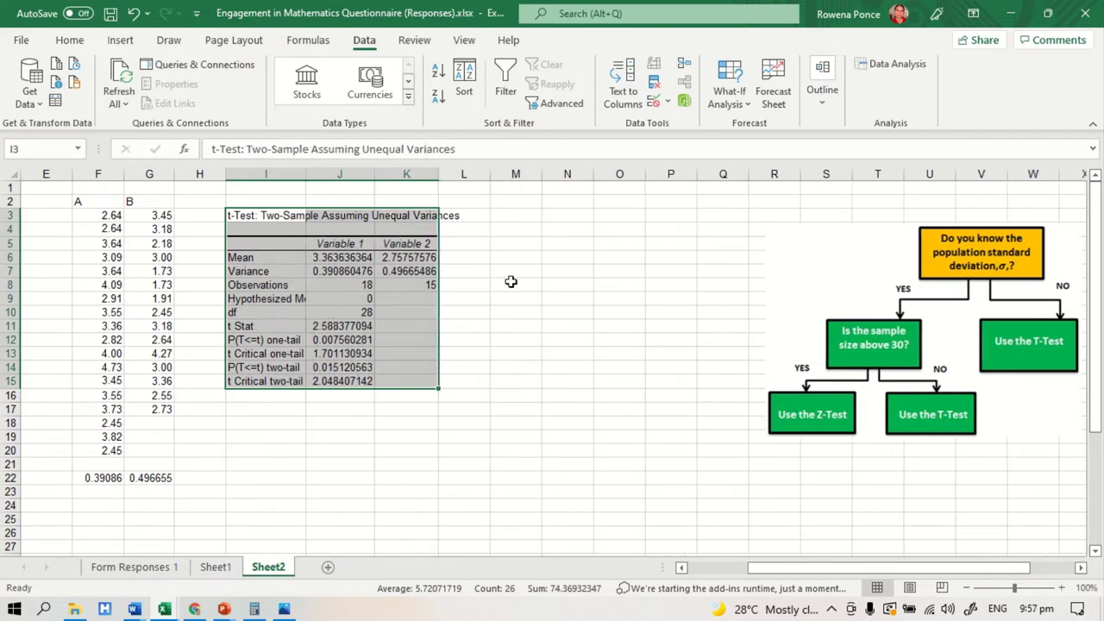
Step: Examine the t-test's means, variances, observations, degrees of freedom and one-tail p-value, and reread the handwritten hypothesis below the data
{"action": "left_click", "coordinate": [353, 256]}
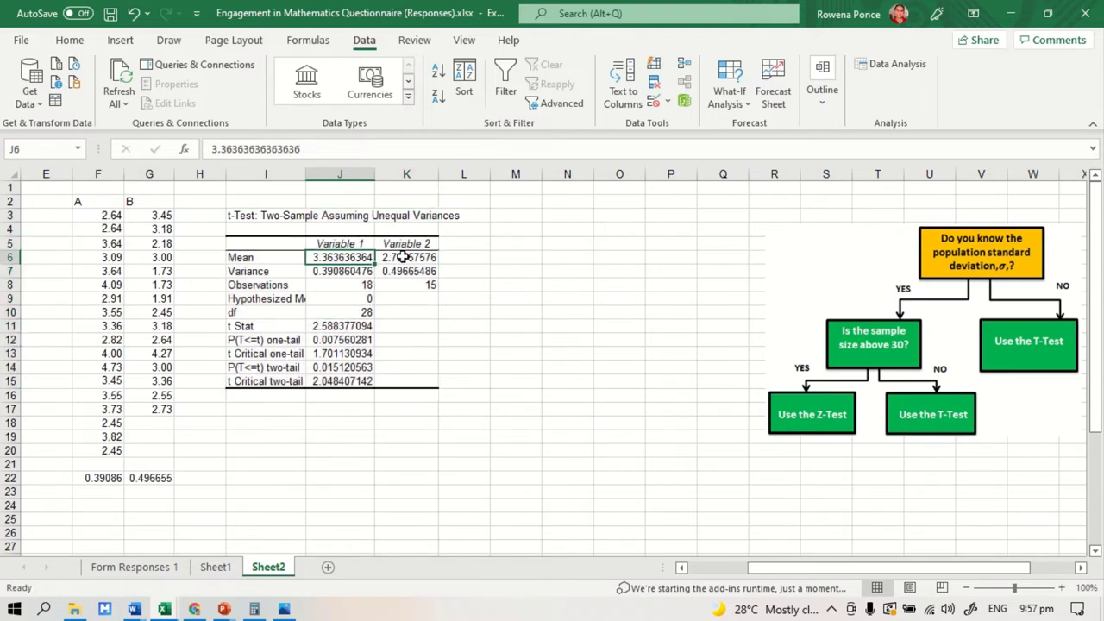
{"action": "left_click", "coordinate": [397, 257]}
{"action": "left_click", "coordinate": [368, 270]}
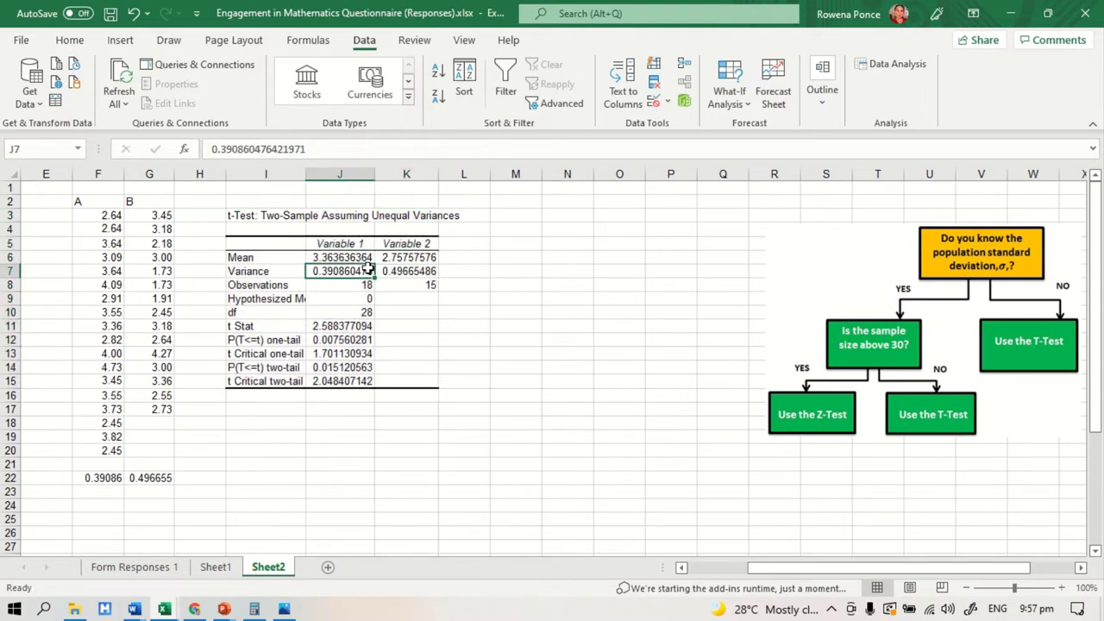
{"action": "left_click", "coordinate": [397, 271]}
{"action": "left_click", "coordinate": [328, 285]}
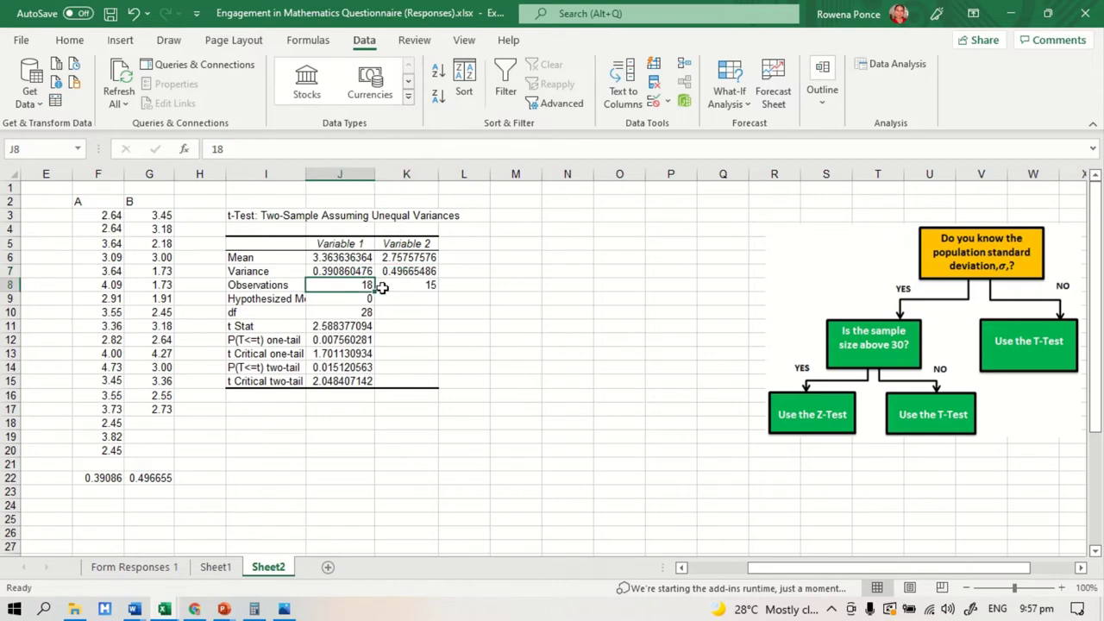
{"action": "left_click", "coordinate": [408, 288]}
{"action": "left_click", "coordinate": [352, 313]}
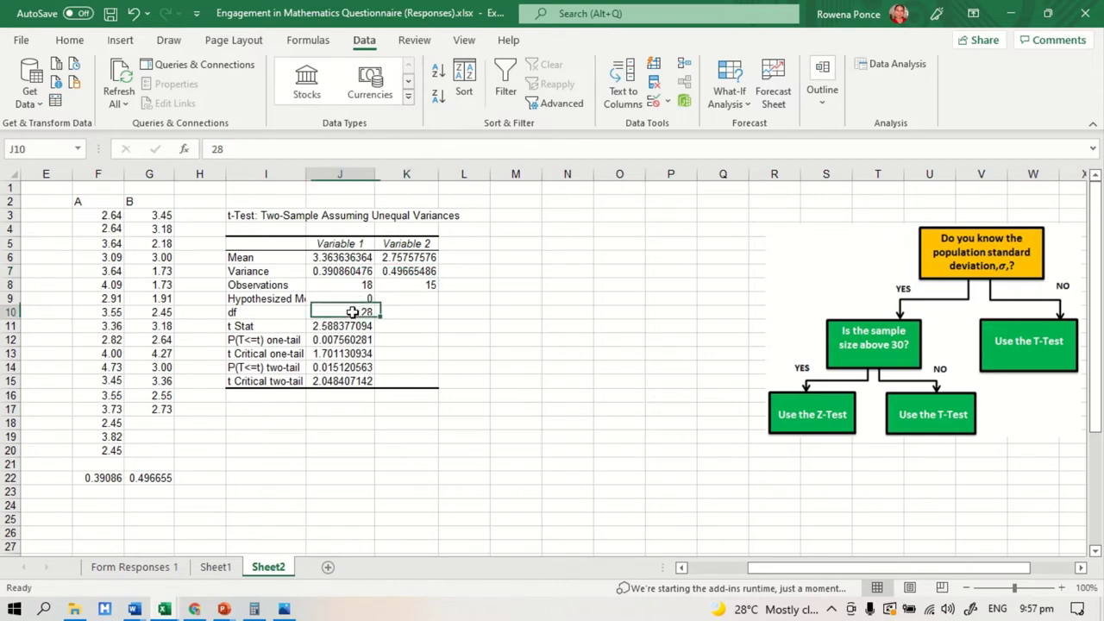
{"action": "left_click", "coordinate": [371, 339]}
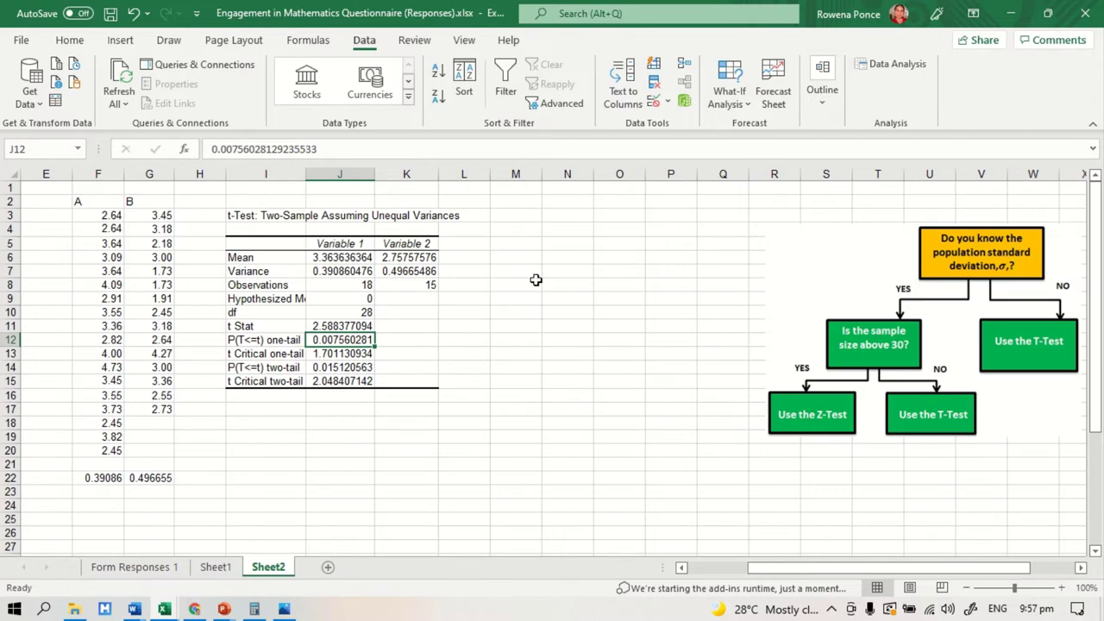
{"action": "scroll", "coordinate": [521, 218], "scroll_direction": "down", "scroll_amount": 8}
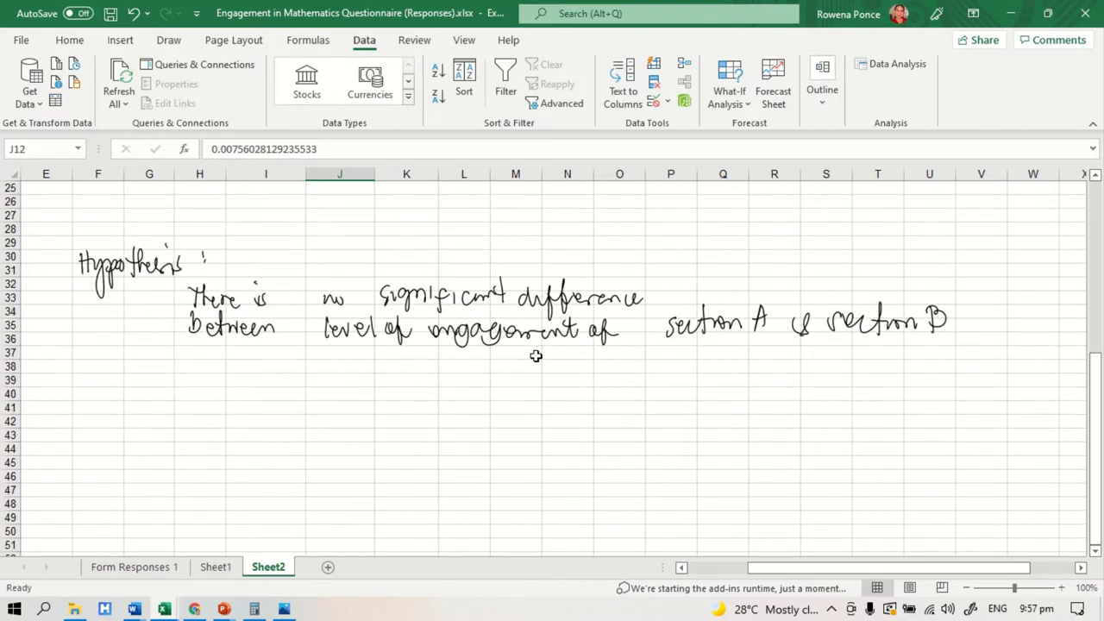
{"action": "scroll", "coordinate": [647, 376], "scroll_direction": "up", "scroll_amount": 8}
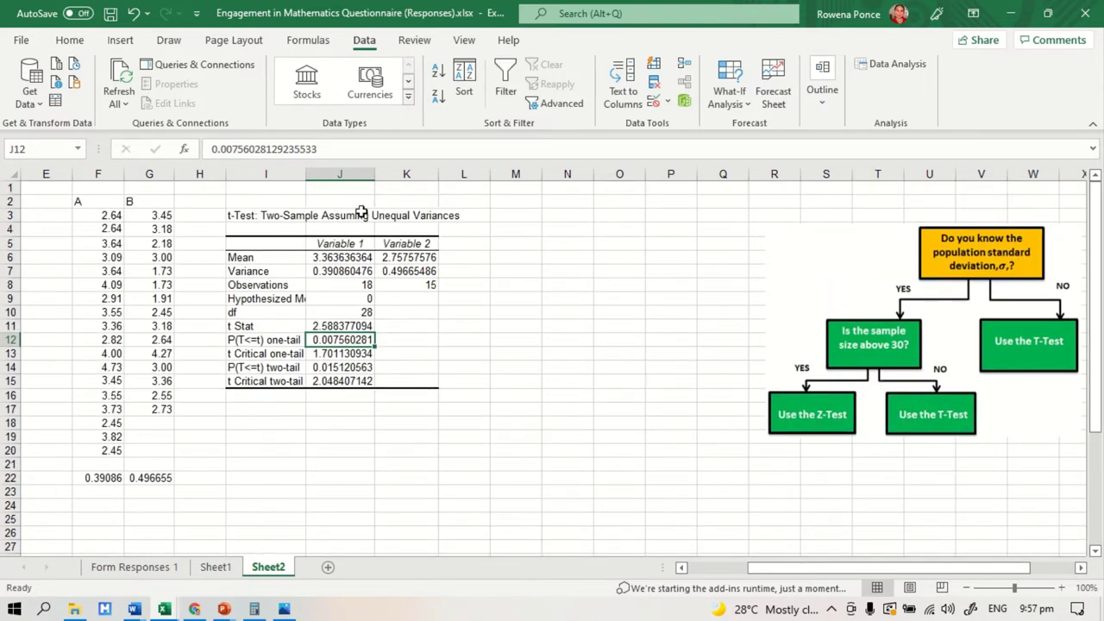
Step: Circle the t Stat and t Critical two-tail labels in the t-test results with the black pen
{"action": "left_click", "coordinate": [169, 40]}
{"action": "left_click", "coordinate": [144, 85]}
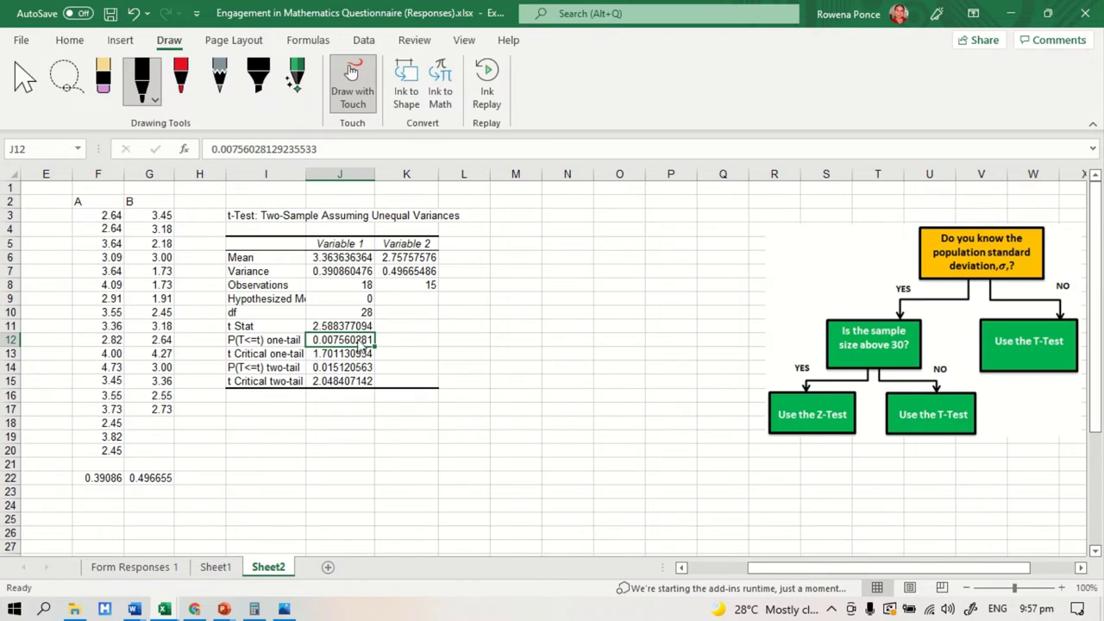
{"action": "mouse_move", "coordinate": [259, 316]}
{"action": "left_mouse_down"}
{"action": "mouse_move", "coordinate": [231, 321]}
{"action": "mouse_move", "coordinate": [248, 335]}
{"action": "mouse_move", "coordinate": [259, 316]}
{"action": "left_mouse_up"}
{"action": "mouse_move", "coordinate": [315, 380]}
{"action": "left_mouse_down"}
{"action": "mouse_move", "coordinate": [229, 399]}
{"action": "mouse_move", "coordinate": [303, 396]}
{"action": "mouse_move", "coordinate": [310, 382]}
{"action": "mouse_move", "coordinate": [290, 369]}
{"action": "left_mouse_up"}
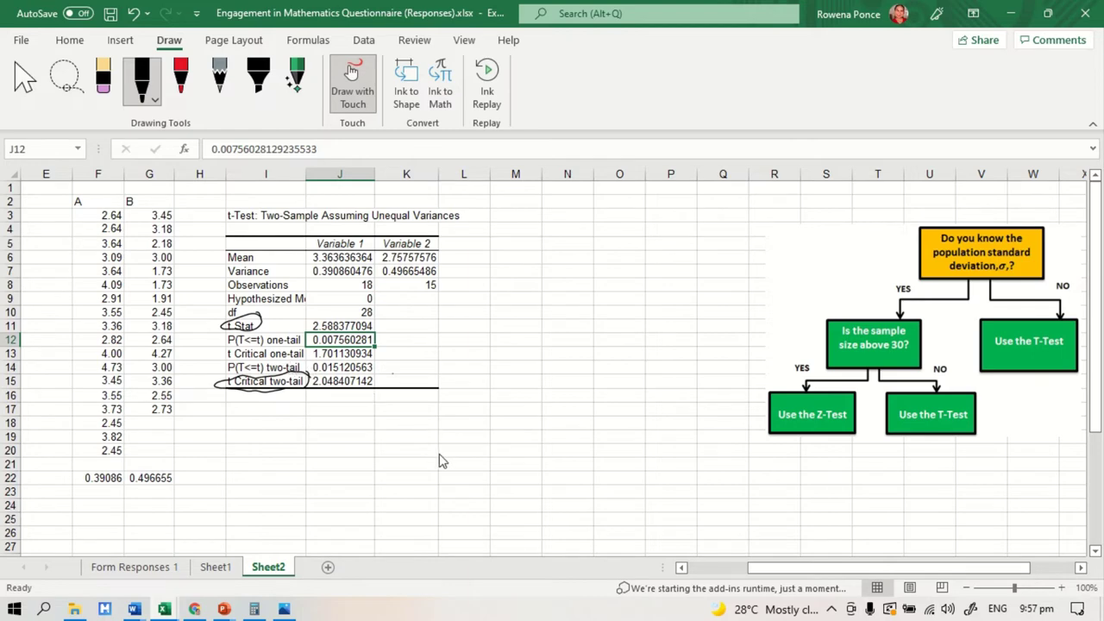
{"action": "mouse_move", "coordinate": [1101, 308]}
{"action": "left_mouse_down"}
{"action": "mouse_move", "coordinate": [1099, 434]}
{"action": "mouse_move", "coordinate": [1101, 296]}
{"action": "left_mouse_up"}
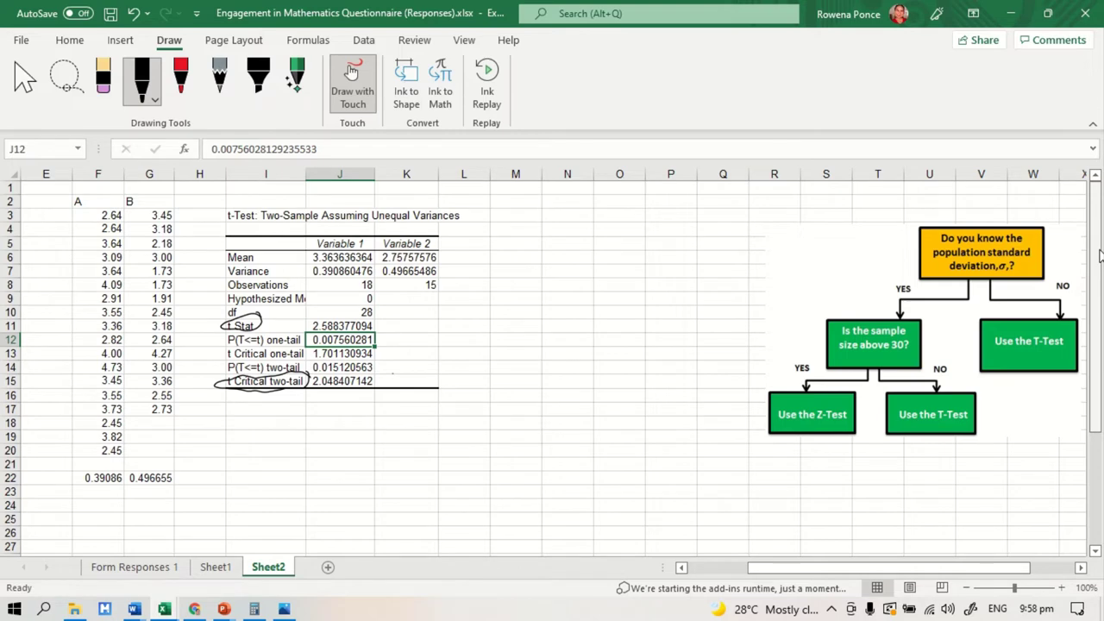
{"action": "mouse_move", "coordinate": [1099, 254]}
{"action": "left_mouse_down"}
{"action": "mouse_move", "coordinate": [1095, 407]}
{"action": "mouse_move", "coordinate": [1096, 295]}
{"action": "left_mouse_up"}
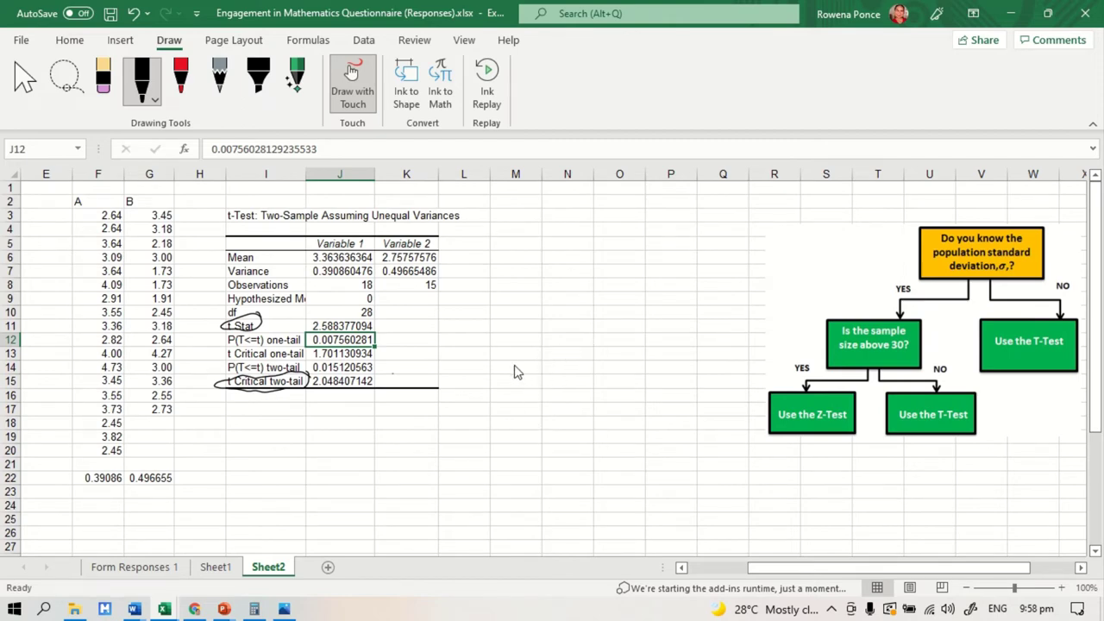
Step: Sketch a bell curve beside the t-test results with vertical critical lines labelled -2.048 and +2.048
{"action": "left_click_drag", "start_coordinate": [509, 366], "coordinate": [720, 360]}
{"action": "mouse_move", "coordinate": [510, 354]}
{"action": "left_mouse_down"}
{"action": "mouse_move", "coordinate": [626, 291]}
{"action": "mouse_move", "coordinate": [718, 360]}
{"action": "left_mouse_up"}
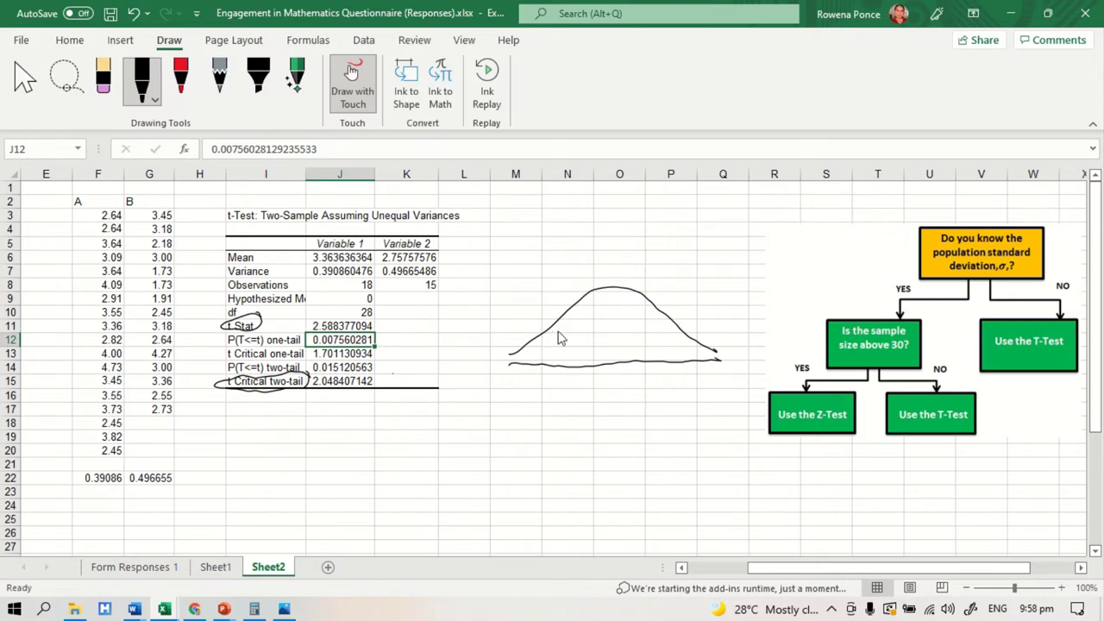
{"action": "mouse_move", "coordinate": [548, 329]}
{"action": "left_mouse_down"}
{"action": "mouse_move", "coordinate": [549, 362]}
{"action": "mouse_move", "coordinate": [532, 386]}
{"action": "mouse_move", "coordinate": [547, 390]}
{"action": "left_mouse_up"}
{"action": "left_click", "coordinate": [550, 389]}
{"action": "mouse_move", "coordinate": [567, 377]}
{"action": "left_mouse_down"}
{"action": "mouse_move", "coordinate": [577, 392]}
{"action": "mouse_move", "coordinate": [583, 378]}
{"action": "left_mouse_up"}
{"action": "mouse_move", "coordinate": [678, 327]}
{"action": "left_mouse_down"}
{"action": "mouse_move", "coordinate": [675, 390]}
{"action": "mouse_move", "coordinate": [708, 379]}
{"action": "mouse_move", "coordinate": [723, 393]}
{"action": "mouse_move", "coordinate": [729, 374]}
{"action": "left_mouse_up"}
{"action": "left_click", "coordinate": [700, 389]}
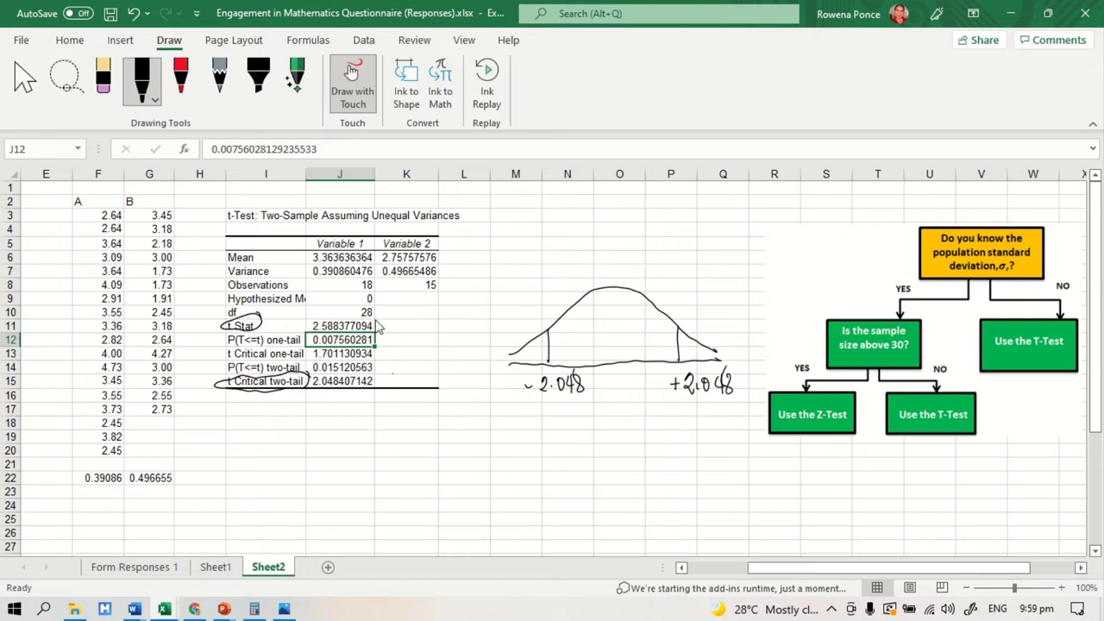
Step: Circle the t Stat value in the results and shade both rejection tails of the bell curve
{"action": "mouse_move", "coordinate": [374, 319]}
{"action": "left_mouse_down"}
{"action": "mouse_move", "coordinate": [314, 319]}
{"action": "mouse_move", "coordinate": [371, 338]}
{"action": "mouse_move", "coordinate": [380, 316]}
{"action": "left_mouse_up"}
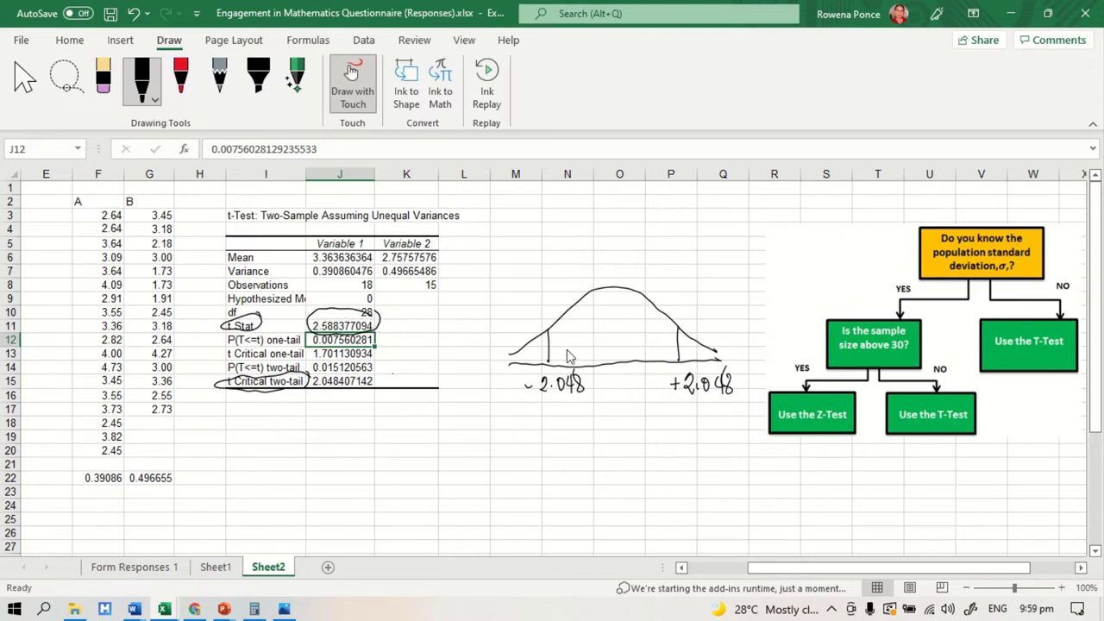
{"action": "left_click_drag", "start_coordinate": [545, 341], "coordinate": [516, 354]}
{"action": "mouse_move", "coordinate": [696, 339]}
{"action": "left_mouse_down"}
{"action": "mouse_move", "coordinate": [683, 360]}
{"action": "mouse_move", "coordinate": [721, 353]}
{"action": "mouse_move", "coordinate": [695, 342]}
{"action": "mouse_move", "coordinate": [710, 367]}
{"action": "left_mouse_up"}
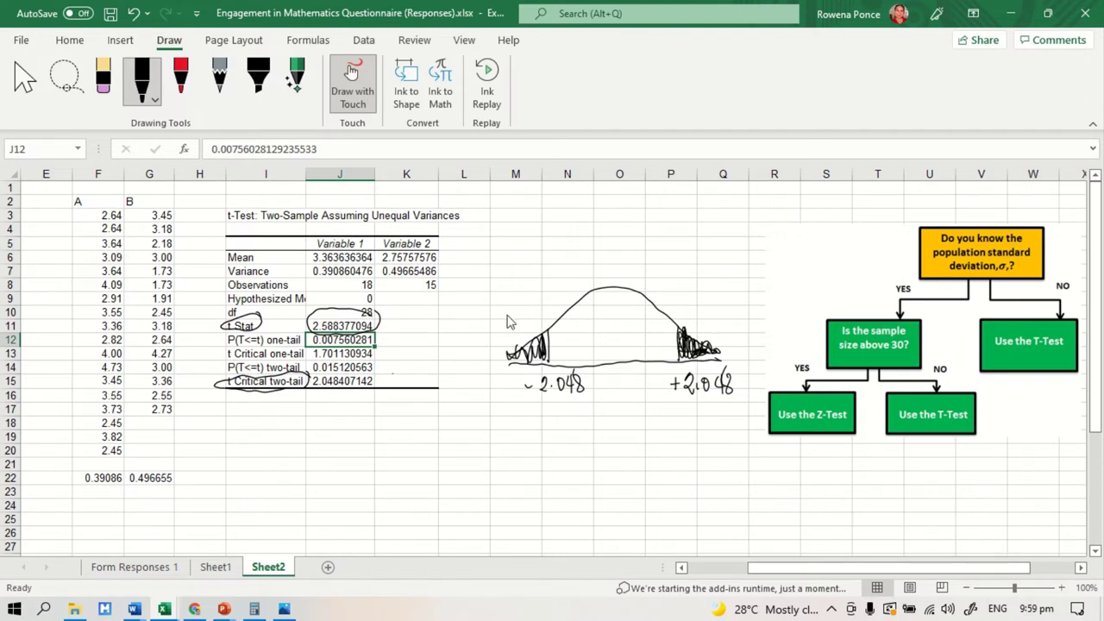
Step: Write 2.5 above the bell curve's positive tail with an arrow pointing into the shaded region
{"action": "left_click_drag", "start_coordinate": [701, 308], "coordinate": [719, 322]}
{"action": "left_click", "coordinate": [714, 322]}
{"action": "left_click_drag", "start_coordinate": [716, 329], "coordinate": [708, 339]}
Step: Handwrite "Reject Ho" beneath the bell curve, erasing the word "the" to make room for "Ho"
{"action": "mouse_move", "coordinate": [493, 410]}
{"action": "left_mouse_down"}
{"action": "mouse_move", "coordinate": [501, 439]}
{"action": "mouse_move", "coordinate": [520, 431]}
{"action": "mouse_move", "coordinate": [515, 451]}
{"action": "mouse_move", "coordinate": [555, 436]}
{"action": "mouse_move", "coordinate": [603, 440]}
{"action": "mouse_move", "coordinate": [614, 422]}
{"action": "left_mouse_up"}
{"action": "left_click_drag", "start_coordinate": [616, 414], "coordinate": [626, 438]}
{"action": "left_click_drag", "start_coordinate": [635, 428], "coordinate": [636, 439]}
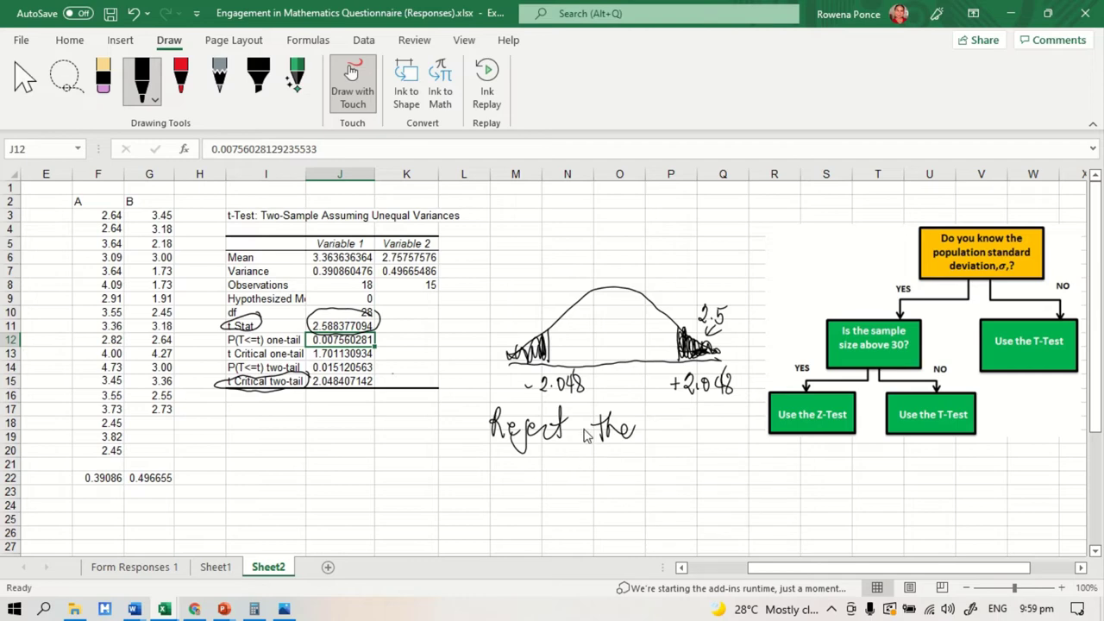
{"action": "left_click", "coordinate": [103, 78]}
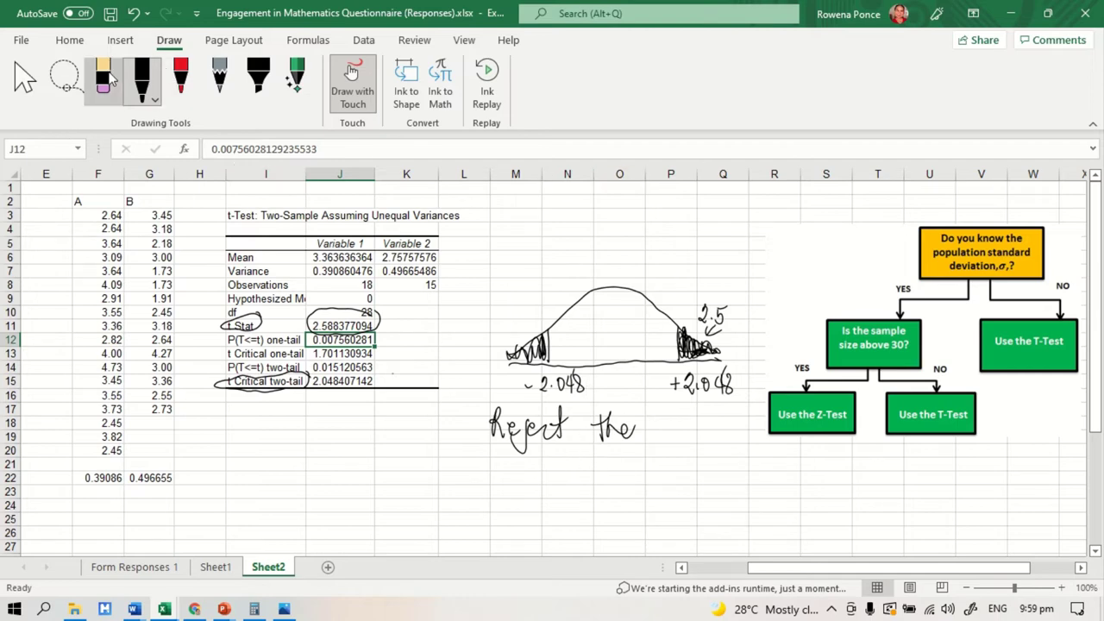
{"action": "mouse_move", "coordinate": [606, 464]}
{"action": "left_mouse_down"}
{"action": "mouse_move", "coordinate": [607, 430]}
{"action": "mouse_move", "coordinate": [616, 440]}
{"action": "mouse_move", "coordinate": [621, 421]}
{"action": "left_mouse_up"}
{"action": "left_click", "coordinate": [142, 80]}
{"action": "left_click_drag", "start_coordinate": [628, 426], "coordinate": [627, 428]}
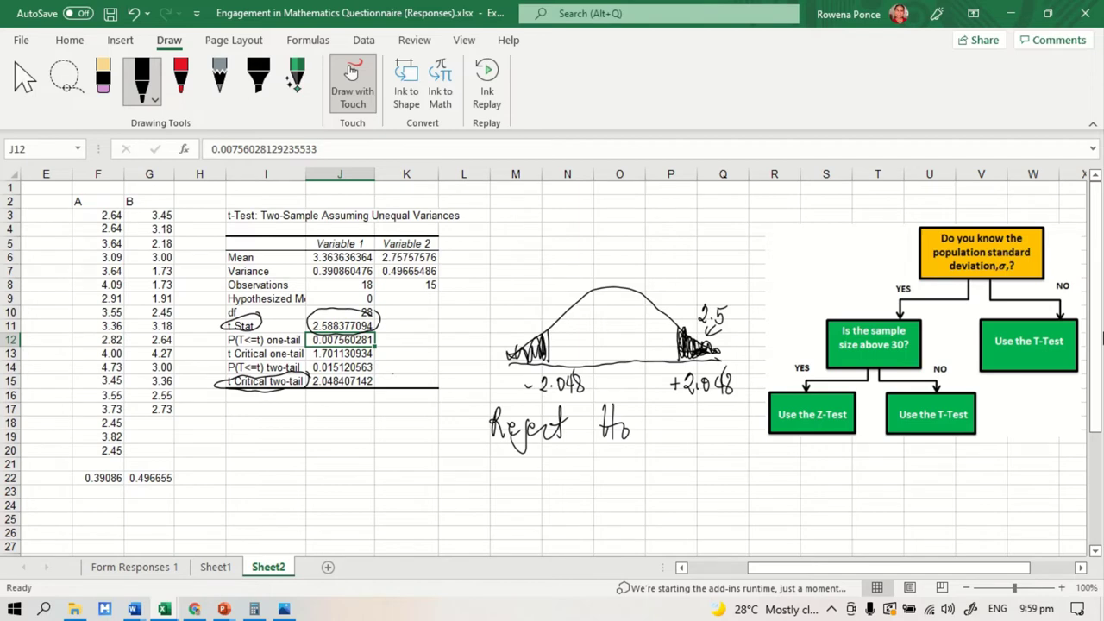
Step: Draw an arrow down to the handwritten hypothesis near "no" and write "Reject" above it
{"action": "scroll", "coordinate": [1099, 333], "scroll_direction": "down", "scroll_amount": 4}
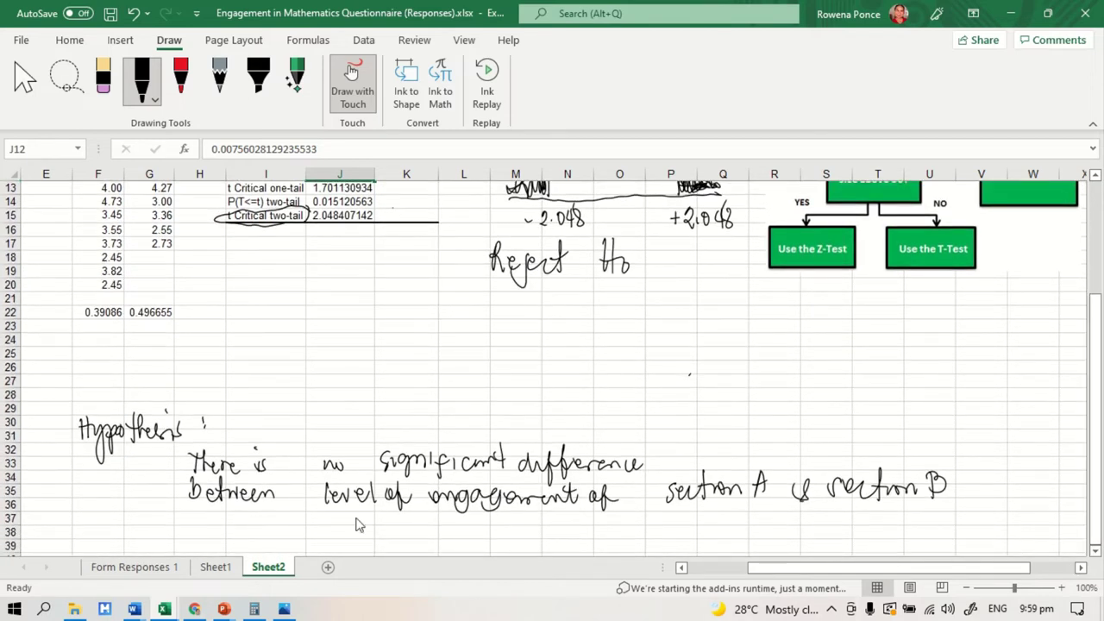
{"action": "left_click_drag", "start_coordinate": [352, 384], "coordinate": [346, 414]}
{"action": "mouse_move", "coordinate": [359, 357]}
{"action": "left_mouse_down"}
{"action": "mouse_move", "coordinate": [359, 376]}
{"action": "mouse_move", "coordinate": [394, 380]}
{"action": "mouse_move", "coordinate": [426, 352]}
{"action": "left_mouse_up"}
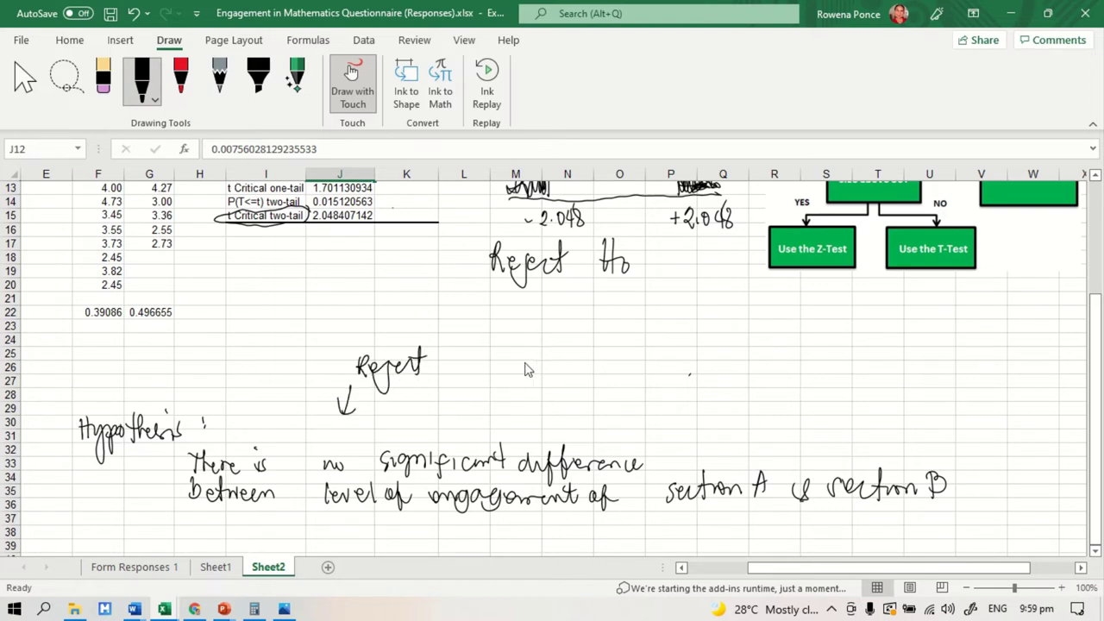
Step: Handwrite "There is significant diff bet engagement of A & B" in the blank area above the hypothesis
{"action": "mouse_move", "coordinate": [524, 340]}
{"action": "left_mouse_down"}
{"action": "mouse_move", "coordinate": [552, 355]}
{"action": "mouse_move", "coordinate": [642, 362]}
{"action": "left_mouse_up"}
{"action": "left_click_drag", "start_coordinate": [702, 342], "coordinate": [692, 371]}
{"action": "mouse_move", "coordinate": [705, 348]}
{"action": "left_mouse_down"}
{"action": "mouse_move", "coordinate": [742, 380]}
{"action": "mouse_move", "coordinate": [776, 345]}
{"action": "mouse_move", "coordinate": [766, 361]}
{"action": "mouse_move", "coordinate": [849, 345]}
{"action": "mouse_move", "coordinate": [845, 366]}
{"action": "mouse_move", "coordinate": [853, 338]}
{"action": "left_mouse_up"}
{"action": "mouse_move", "coordinate": [537, 397]}
{"action": "left_mouse_down"}
{"action": "mouse_move", "coordinate": [561, 388]}
{"action": "mouse_move", "coordinate": [565, 406]}
{"action": "mouse_move", "coordinate": [518, 384]}
{"action": "mouse_move", "coordinate": [544, 395]}
{"action": "mouse_move", "coordinate": [690, 384]}
{"action": "mouse_move", "coordinate": [729, 406]}
{"action": "mouse_move", "coordinate": [833, 380]}
{"action": "mouse_move", "coordinate": [913, 380]}
{"action": "mouse_move", "coordinate": [945, 397]}
{"action": "mouse_move", "coordinate": [974, 387]}
{"action": "mouse_move", "coordinate": [962, 396]}
{"action": "left_mouse_up"}
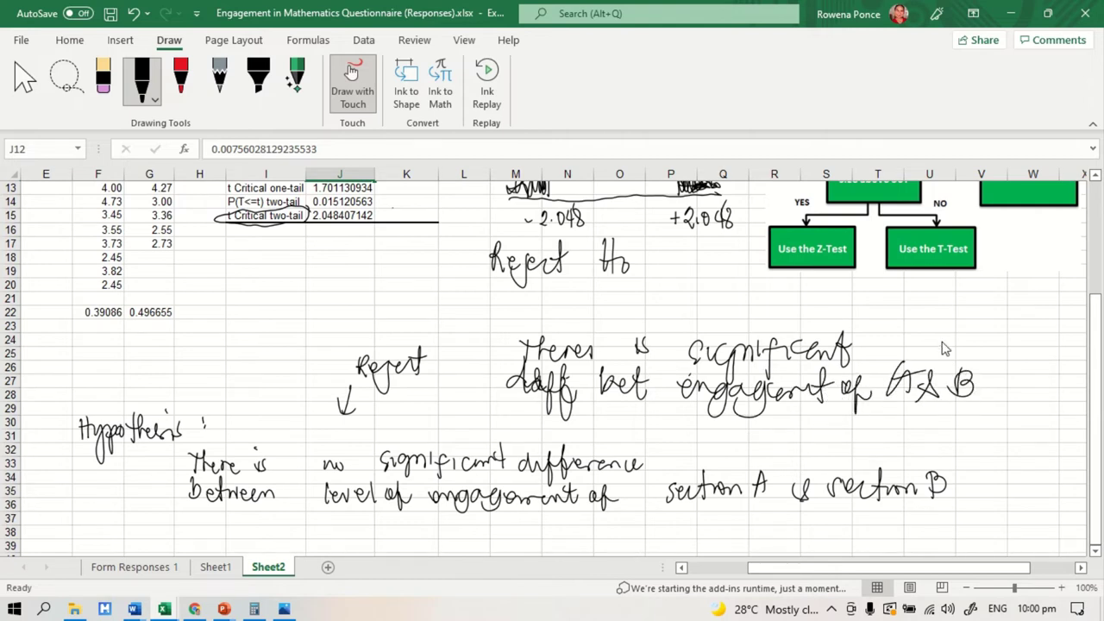
Step: Circle the Variable 1 mean in the t-test results table
{"action": "left_click_drag", "start_coordinate": [1103, 367], "coordinate": [1100, 341]}
{"action": "left_click", "coordinate": [1101, 206]}
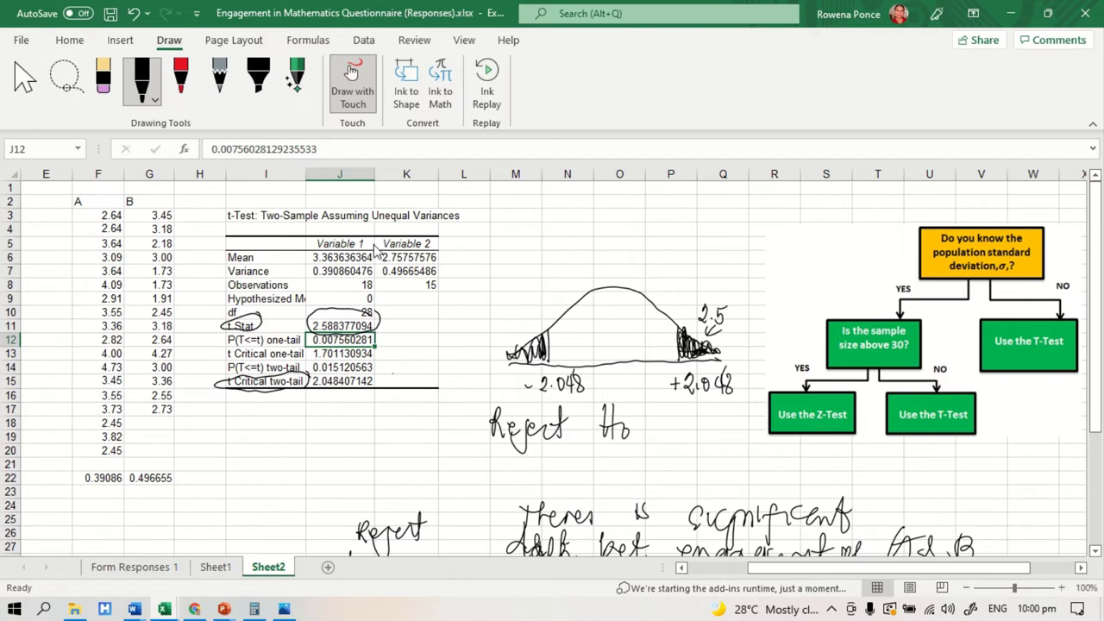
{"action": "mouse_move", "coordinate": [375, 248]}
{"action": "left_mouse_down"}
{"action": "mouse_move", "coordinate": [319, 243]}
{"action": "mouse_move", "coordinate": [367, 269]}
{"action": "mouse_move", "coordinate": [380, 244]}
{"action": "left_mouse_up"}
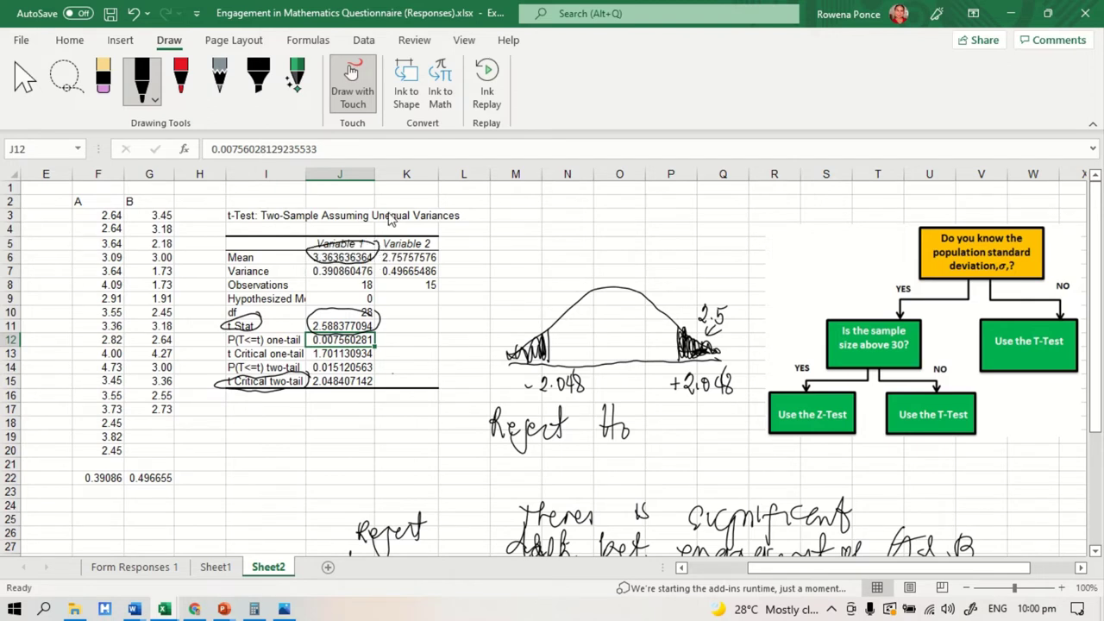
Step: Check the per-student averages in Form Responses 1 and the engagement-level scale in the other open workbook, returning to Sheet2
{"action": "left_click", "coordinate": [153, 567]}
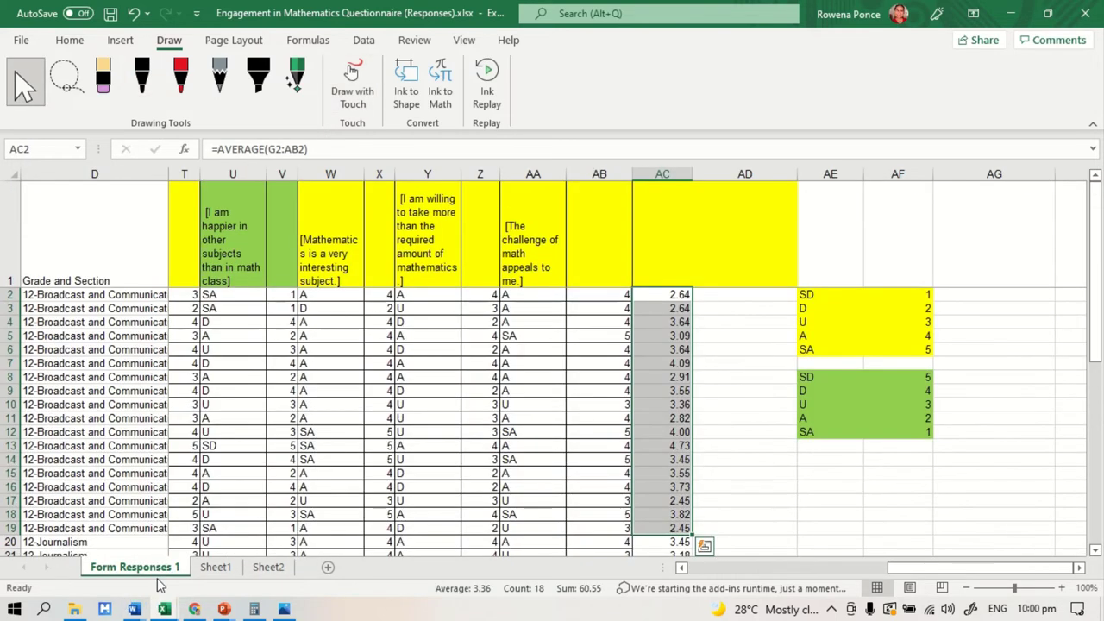
{"action": "mouse_move", "coordinate": [164, 609]}
{"action": "left_click", "coordinate": [276, 527]}
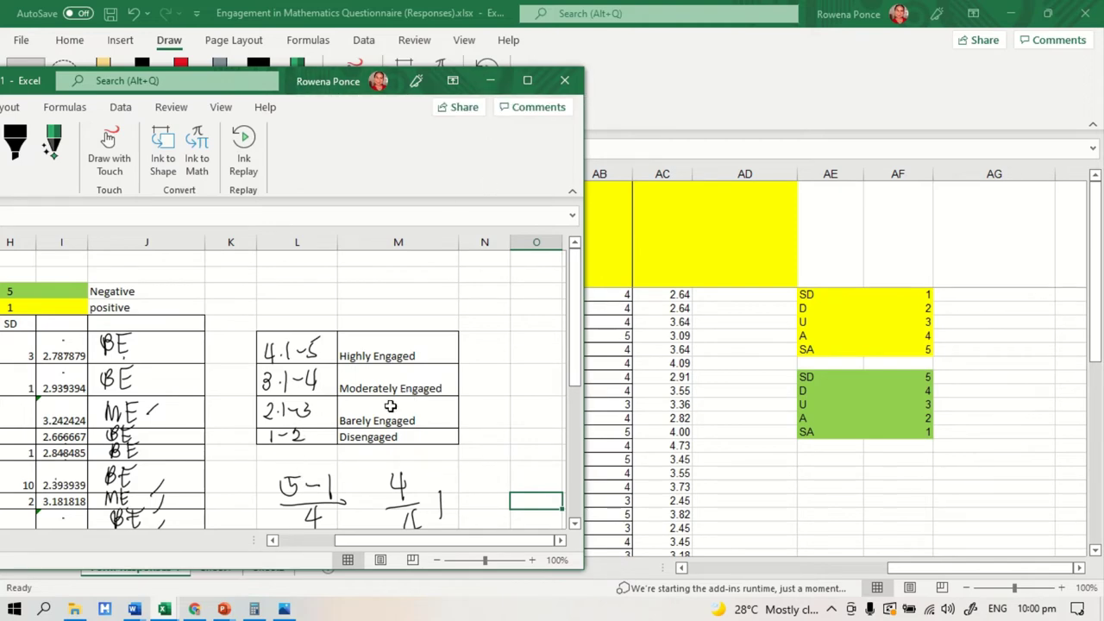
{"action": "left_click", "coordinate": [490, 80]}
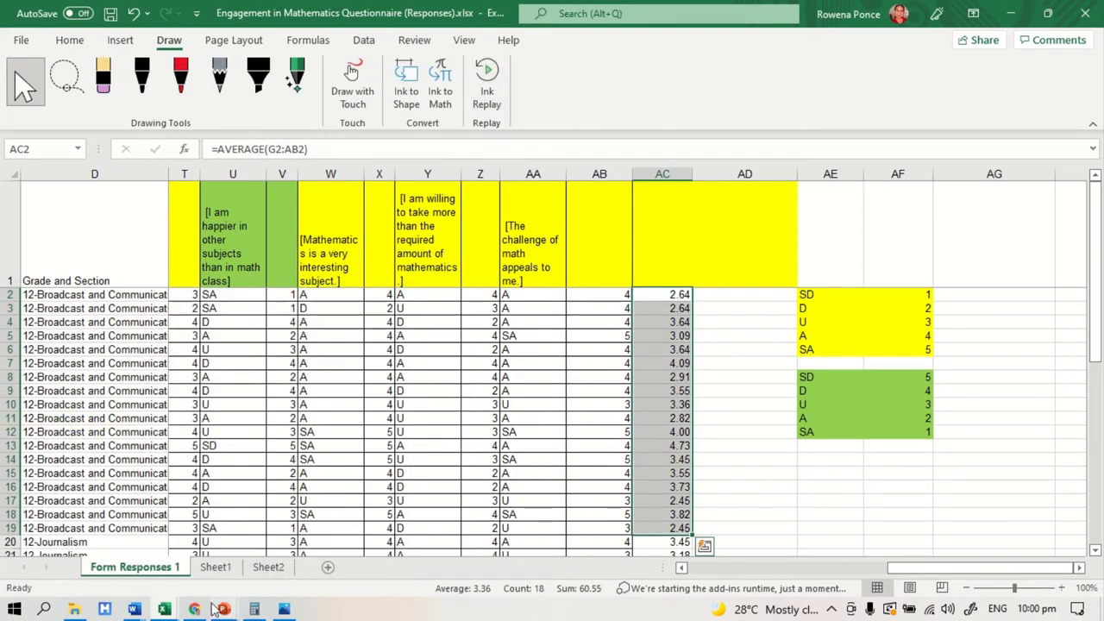
{"action": "left_click", "coordinate": [258, 568]}
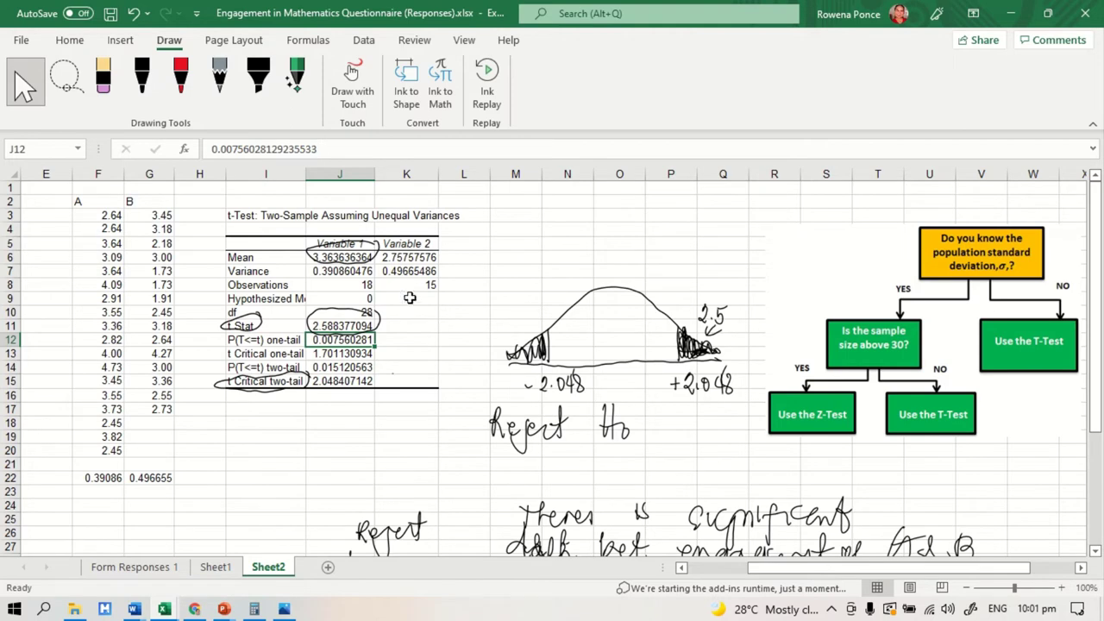
Step: Review the t-test results, bell curve, test-selection flowchart and handwritten hypothesis and conclusion on Sheet2
{"action": "scroll", "coordinate": [1023, 353], "scroll_direction": "down", "scroll_amount": 6}
{"action": "scroll", "coordinate": [1023, 353], "scroll_direction": "up", "scroll_amount": 1}
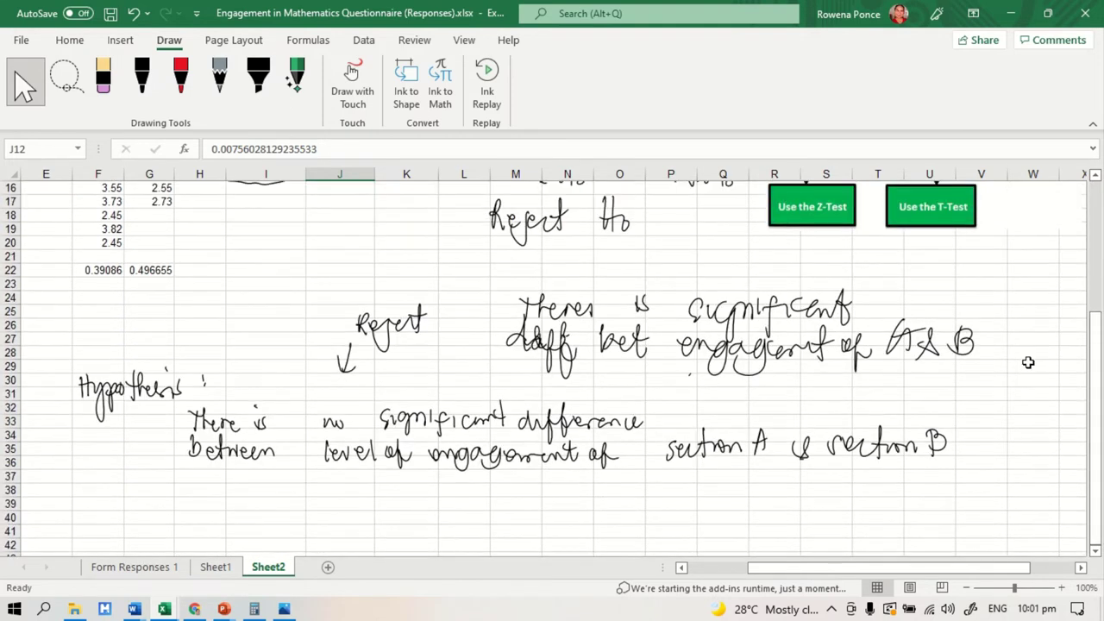
{"action": "scroll", "coordinate": [1026, 361], "scroll_direction": "up", "scroll_amount": 2}
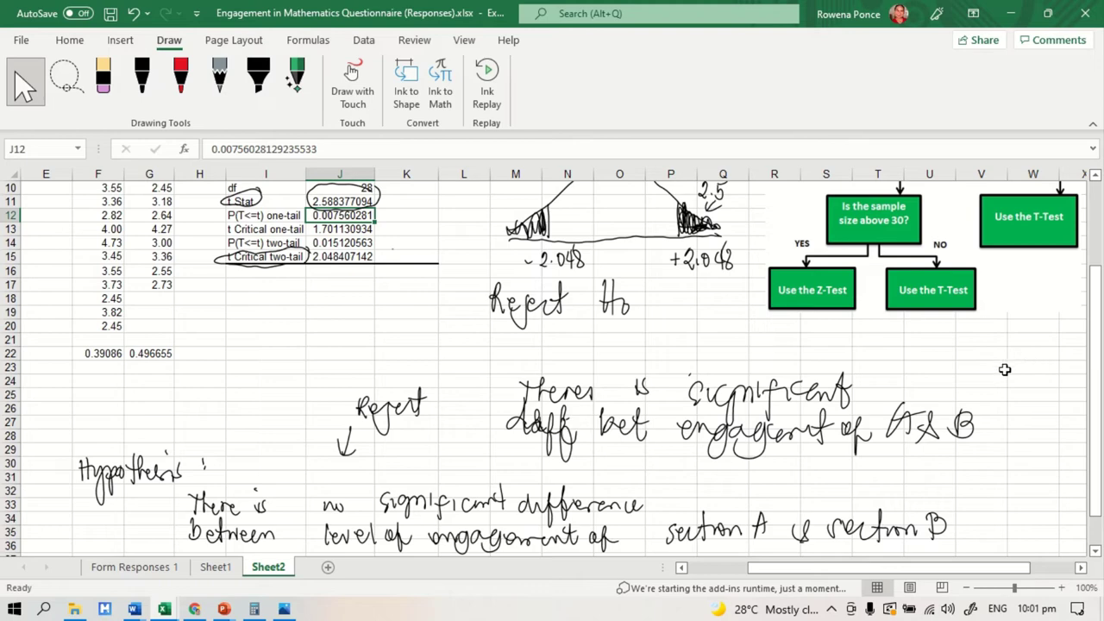
{"action": "scroll", "coordinate": [938, 431], "scroll_direction": "down", "scroll_amount": 2}
{"action": "scroll", "coordinate": [937, 431], "scroll_direction": "up", "scroll_amount": 5}
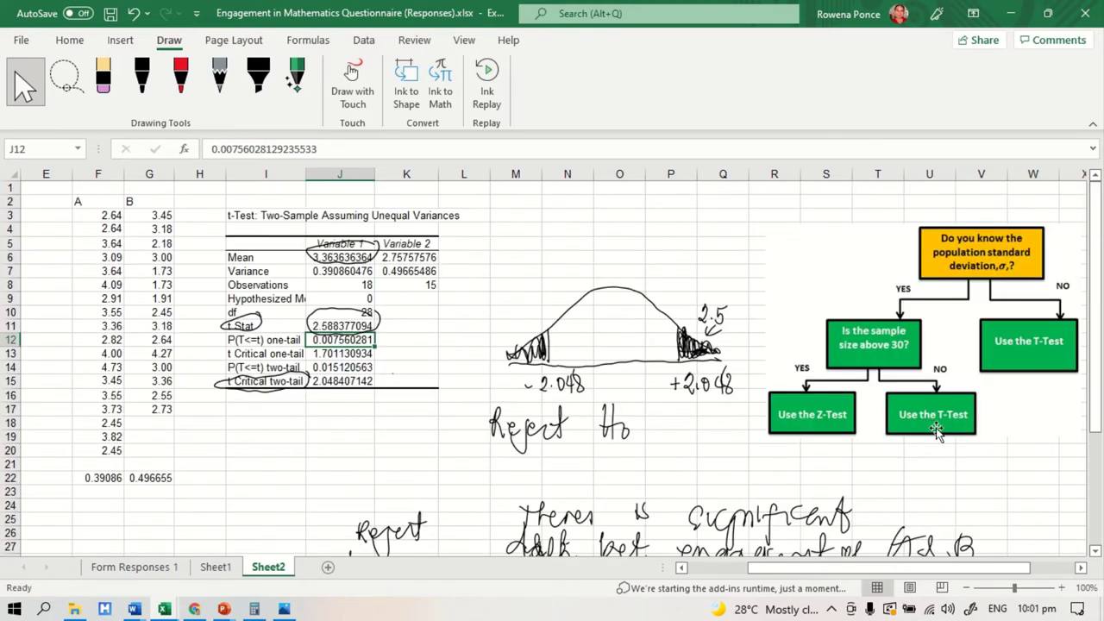
{"action": "scroll", "coordinate": [937, 431], "scroll_direction": "down", "scroll_amount": 5}
{"action": "scroll", "coordinate": [944, 431], "scroll_direction": "up", "scroll_amount": 4}
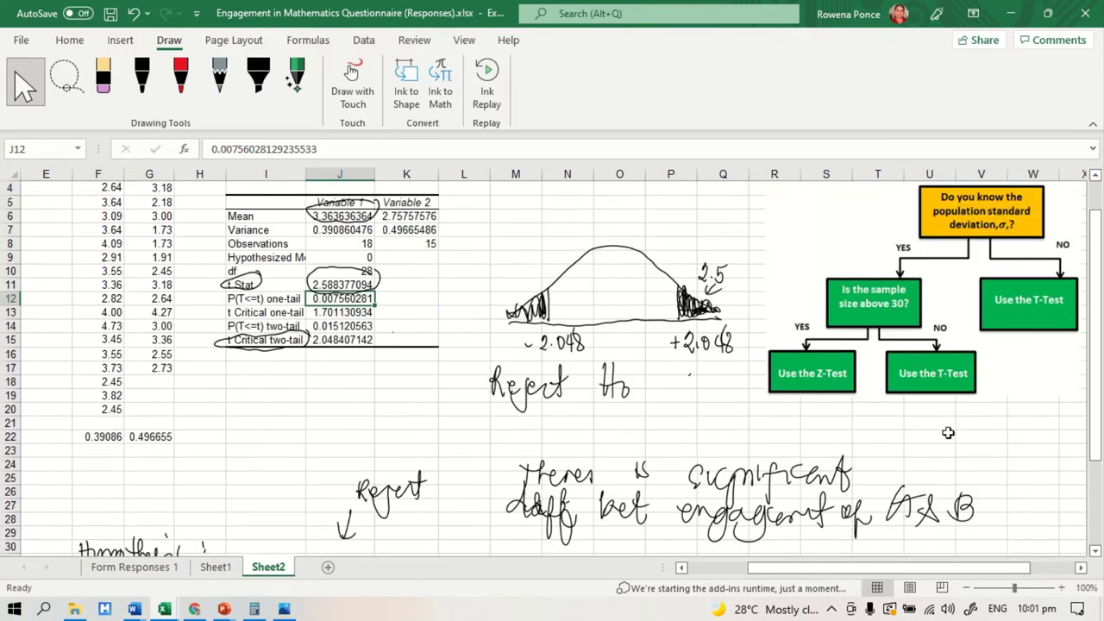
{"action": "scroll", "coordinate": [948, 432], "scroll_direction": "down", "scroll_amount": 2}
{"action": "scroll", "coordinate": [940, 442], "scroll_direction": "up", "scroll_amount": 3}
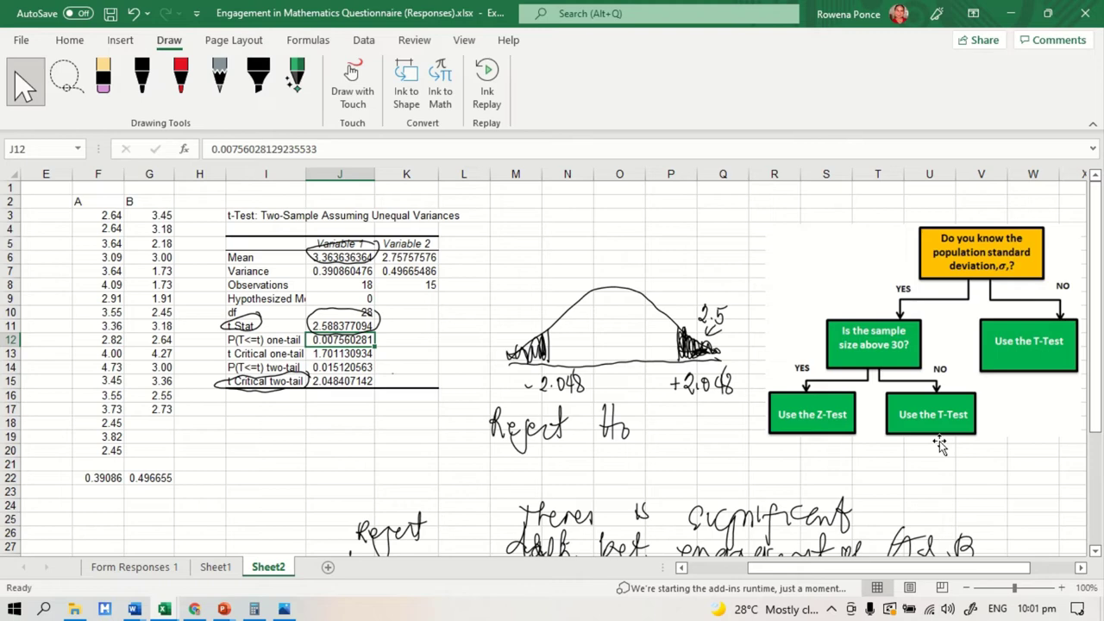
{"action": "scroll", "coordinate": [932, 446], "scroll_direction": "down", "scroll_amount": 9}
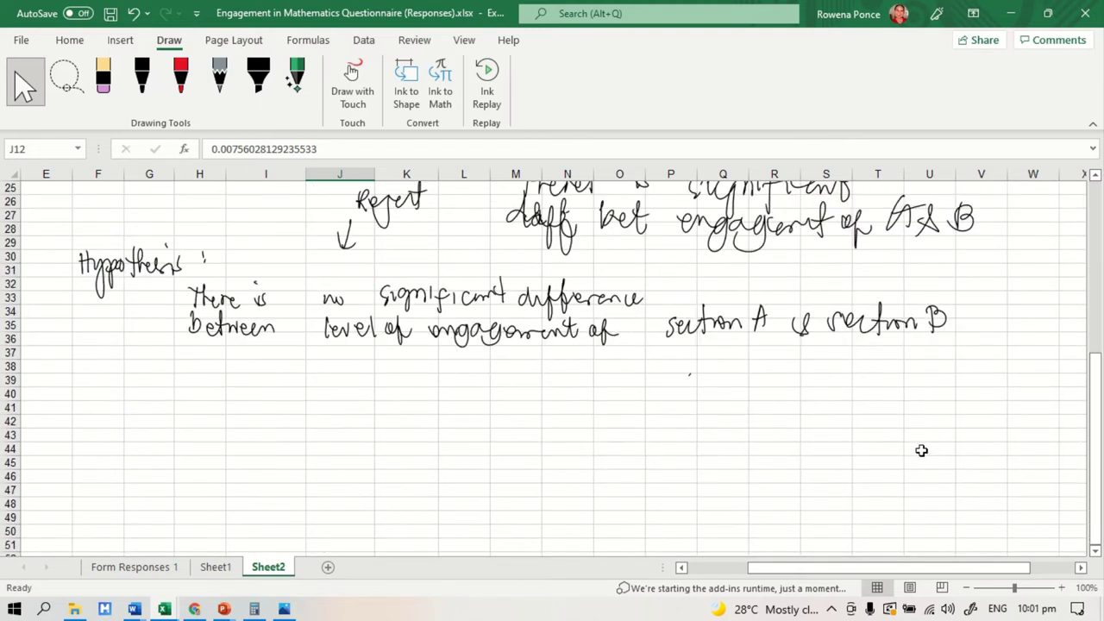
{"action": "scroll", "coordinate": [920, 448], "scroll_direction": "up", "scroll_amount": 9}
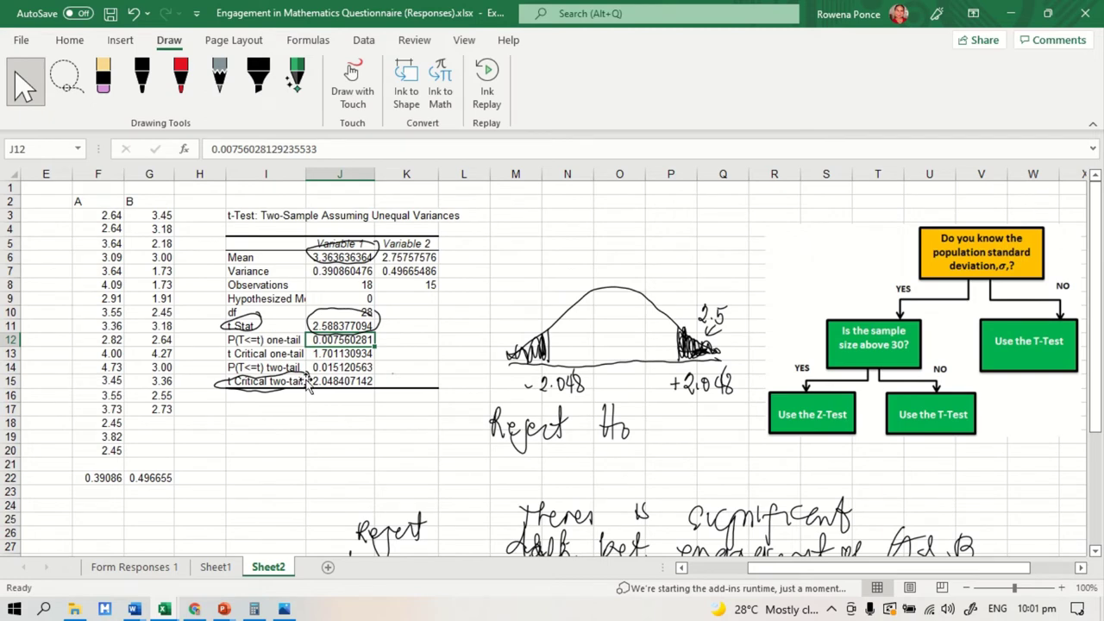
{"action": "scroll", "coordinate": [402, 466], "scroll_direction": "down", "scroll_amount": 10}
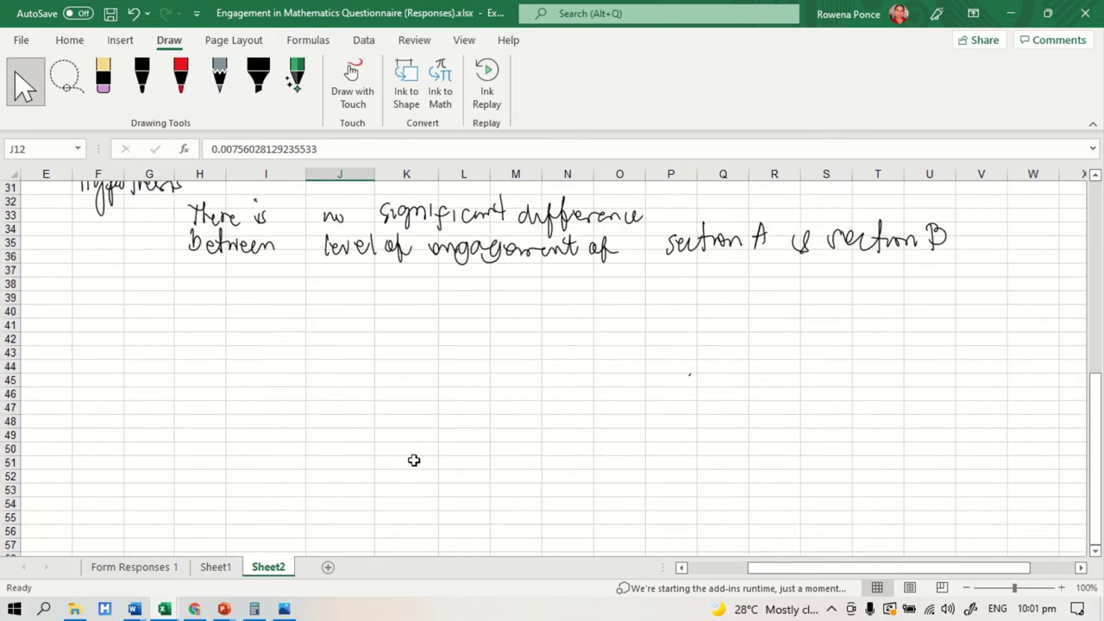
{"action": "scroll", "coordinate": [356, 496], "scroll_direction": "up", "scroll_amount": 10}
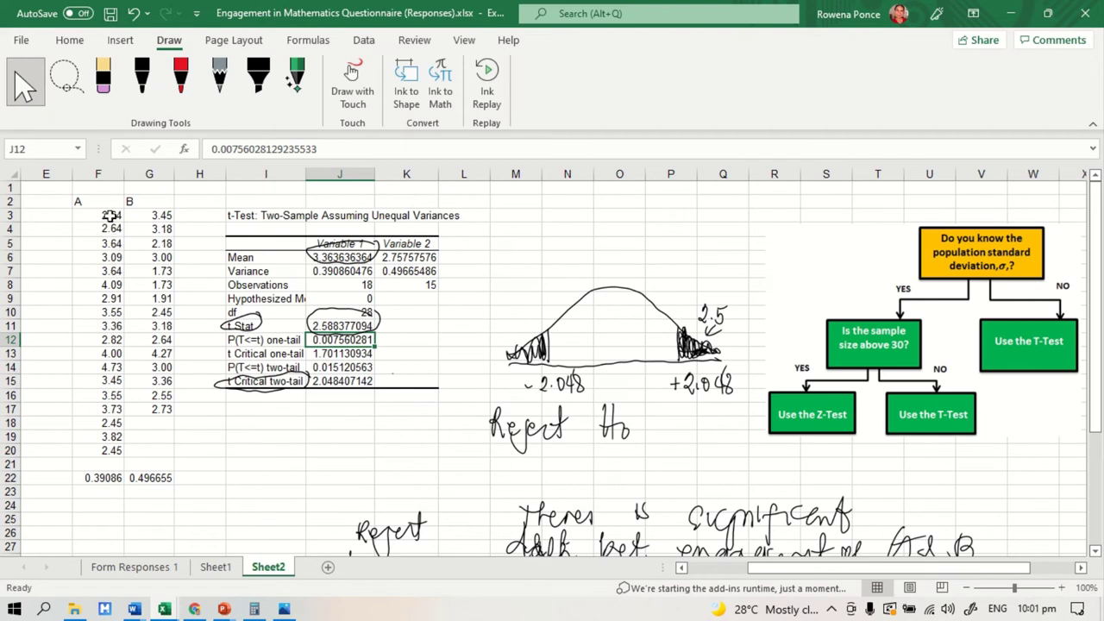
Step: Copy the section A averages in F3:F20 and paste them as values starting at F46
{"action": "left_click_drag", "start_coordinate": [110, 216], "coordinate": [98, 451]}
{"action": "right_click", "coordinate": [95, 411]}
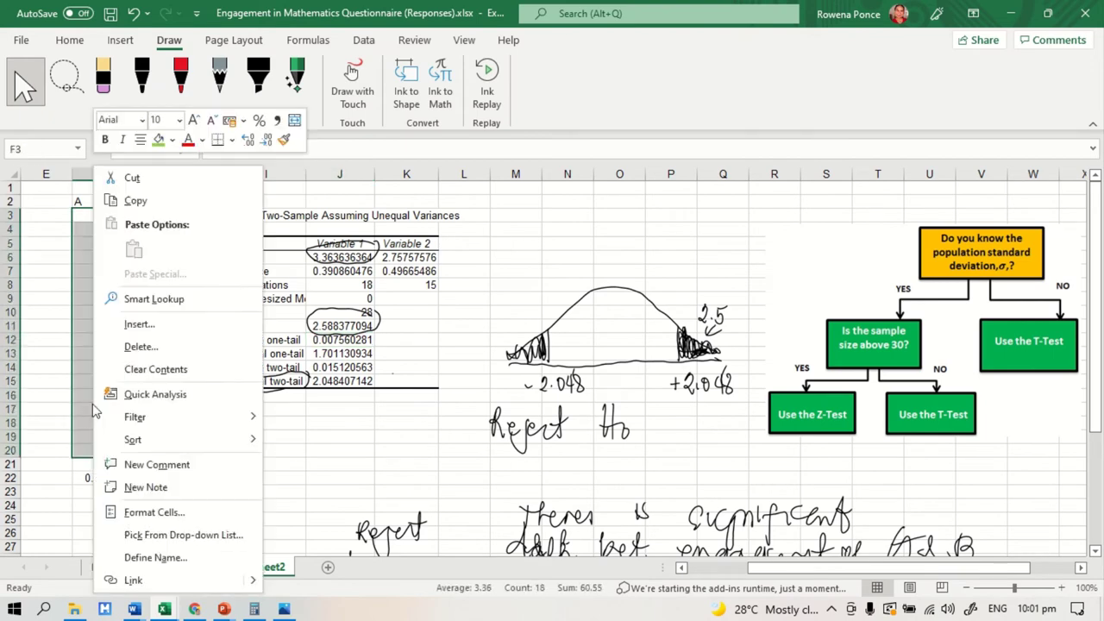
{"action": "left_click", "coordinate": [135, 200]}
{"action": "scroll", "coordinate": [197, 426], "scroll_direction": "down", "scroll_amount": 13}
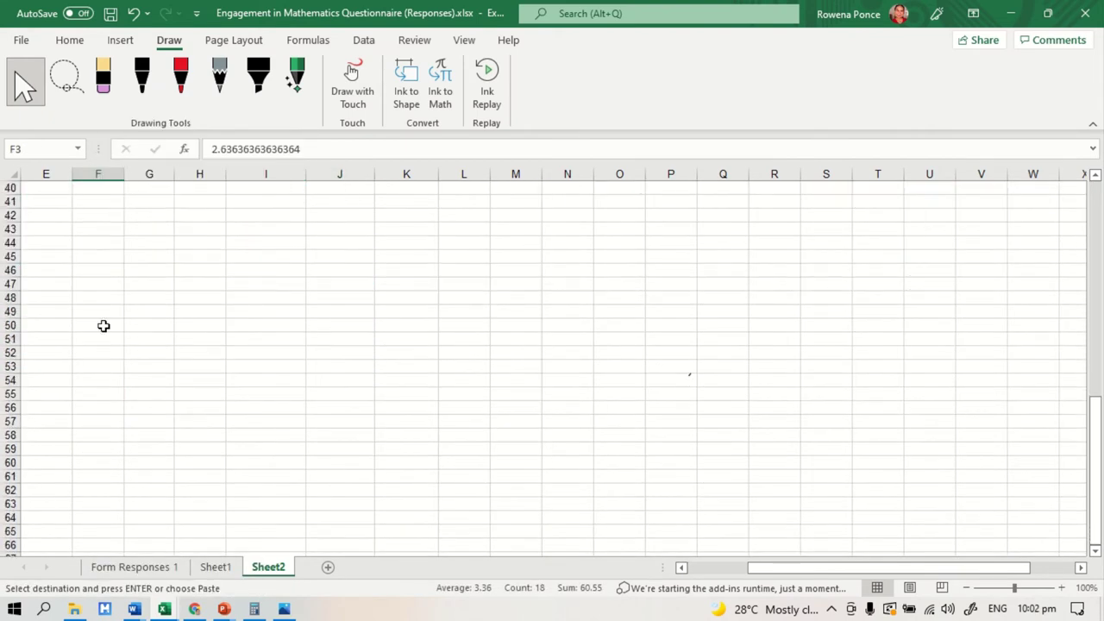
{"action": "right_click", "coordinate": [98, 272]}
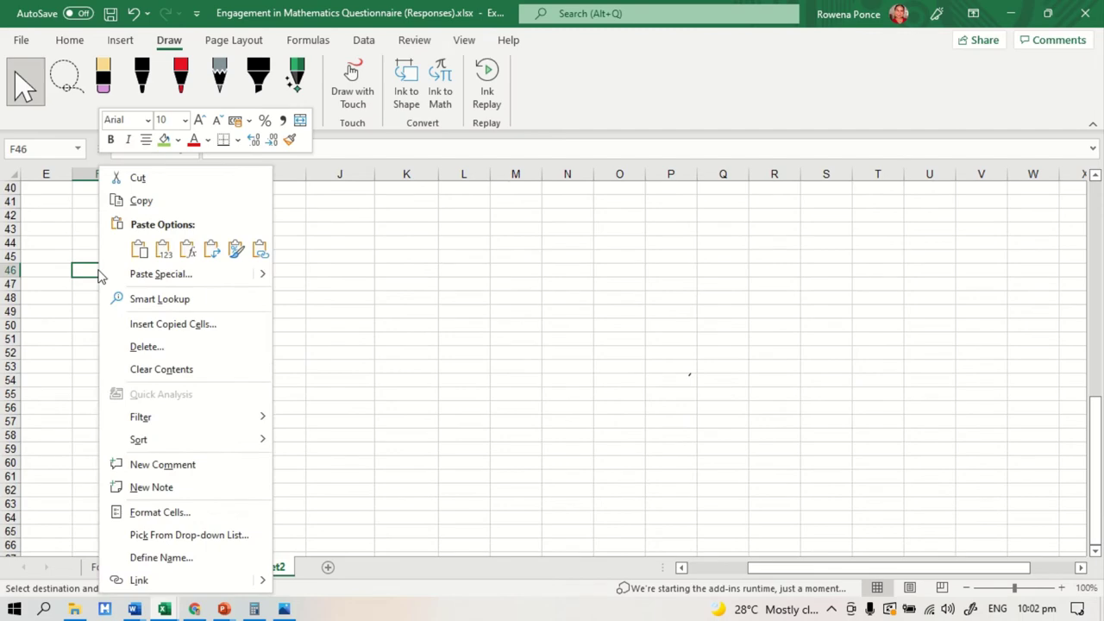
{"action": "left_click", "coordinate": [163, 249]}
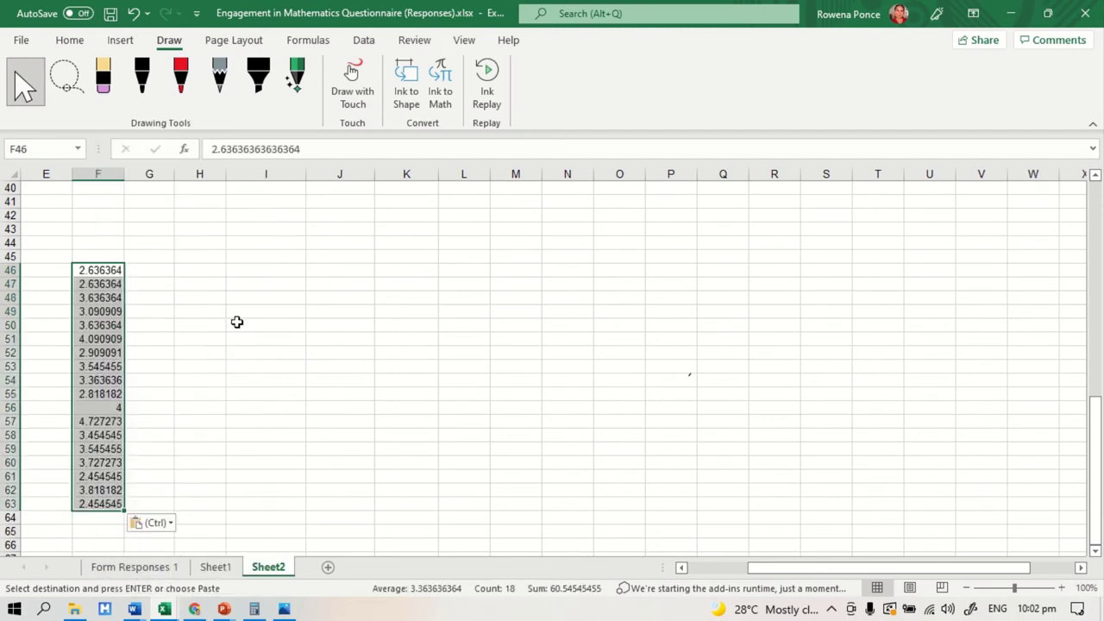
Step: Copy the section B averages in G3:G17 and paste them as values starting at F64, directly below section A's
{"action": "scroll", "coordinate": [237, 320], "scroll_direction": "up", "scroll_amount": 12}
{"action": "scroll", "coordinate": [216, 284], "scroll_direction": "up", "scroll_amount": 1}
{"action": "left_click_drag", "start_coordinate": [149, 216], "coordinate": [149, 409]}
{"action": "right_click", "coordinate": [145, 285]}
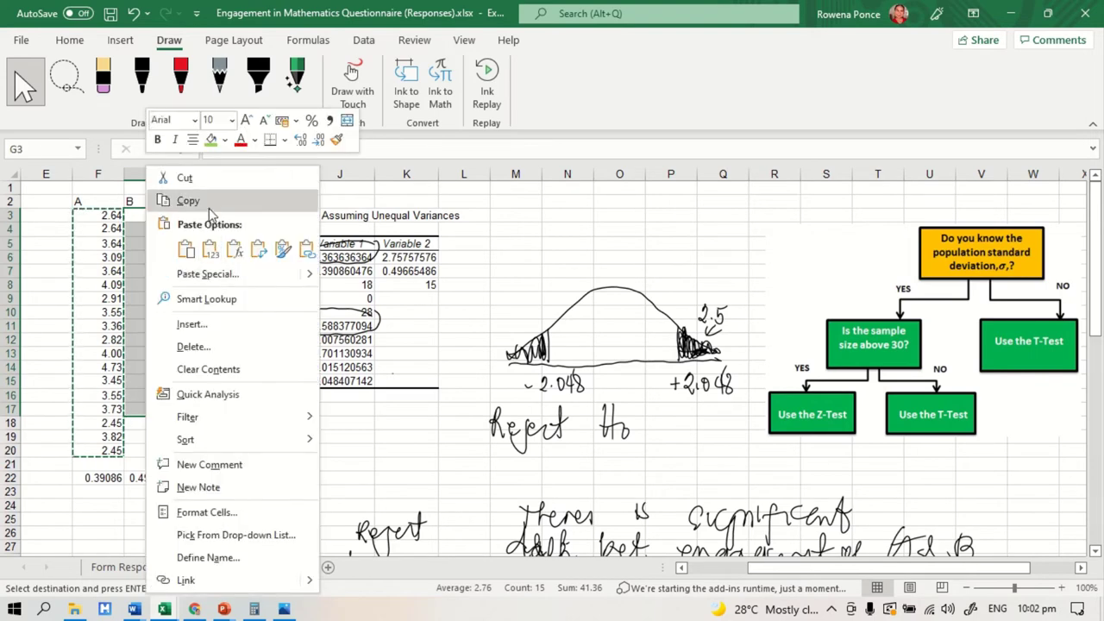
{"action": "left_click", "coordinate": [208, 208]}
{"action": "scroll", "coordinate": [204, 343], "scroll_direction": "down", "scroll_amount": 1}
{"action": "scroll", "coordinate": [204, 342], "scroll_direction": "down", "scroll_amount": 15}
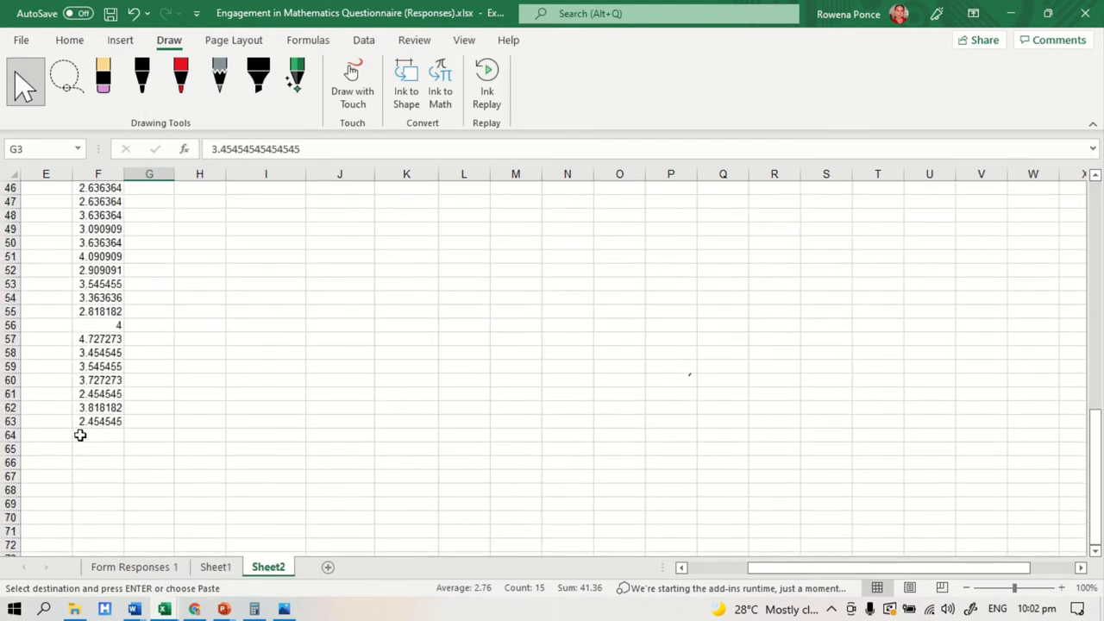
{"action": "right_click", "coordinate": [79, 435]}
{"action": "left_click", "coordinate": [141, 91]}
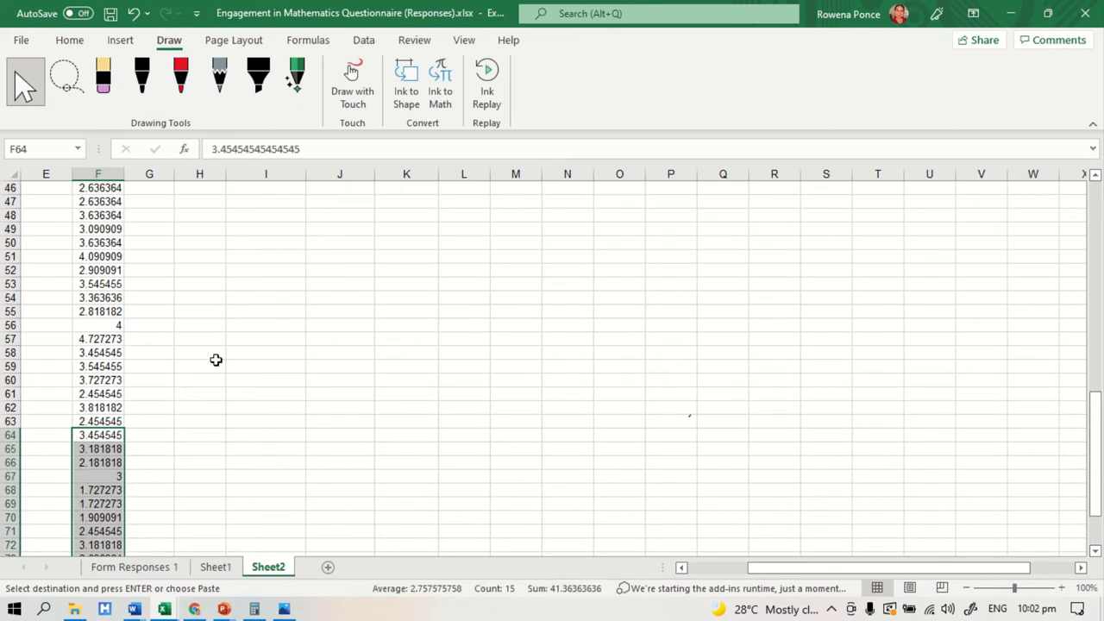
Step: Duplicate the combined averages in F46:F78 into column G starting at G46
{"action": "scroll", "coordinate": [216, 359], "scroll_direction": "down", "scroll_amount": 5}
{"action": "scroll", "coordinate": [195, 366], "scroll_direction": "up", "scroll_amount": 10}
{"action": "scroll", "coordinate": [178, 421], "scroll_direction": "down", "scroll_amount": 2}
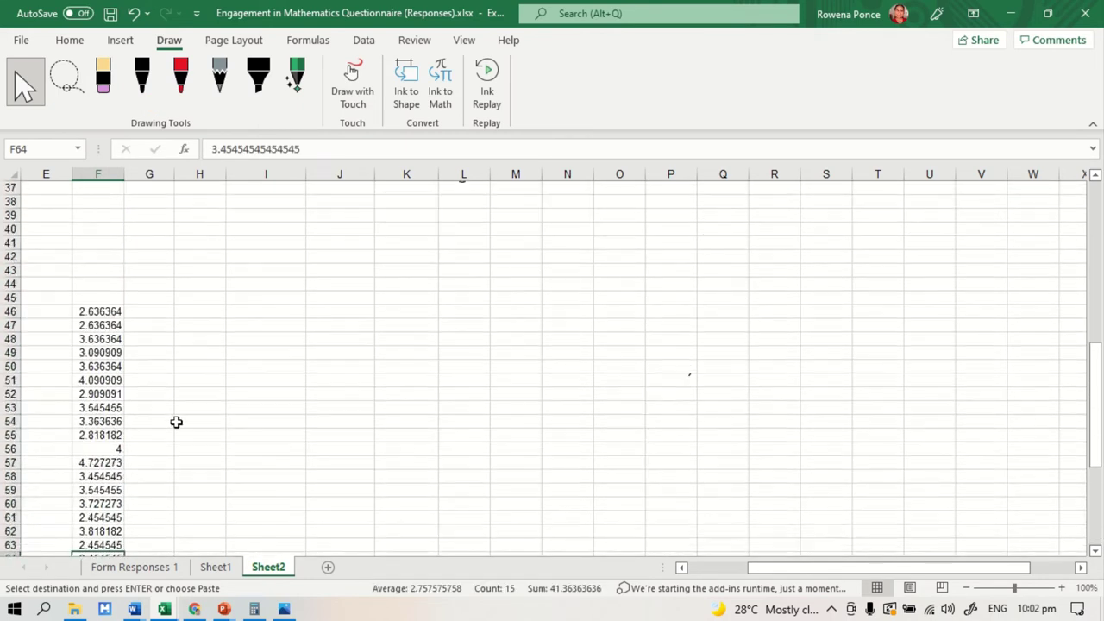
{"action": "scroll", "coordinate": [146, 362], "scroll_direction": "down", "scroll_amount": 1}
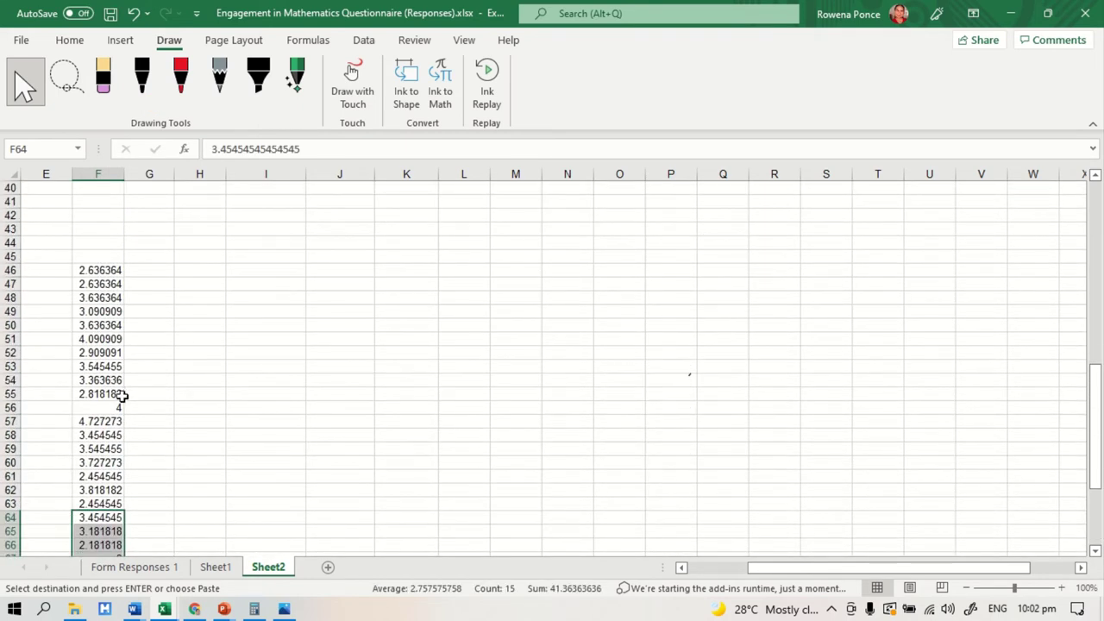
{"action": "scroll", "coordinate": [142, 410], "scroll_direction": "down", "scroll_amount": 6}
{"action": "scroll", "coordinate": [159, 420], "scroll_direction": "up", "scroll_amount": 1}
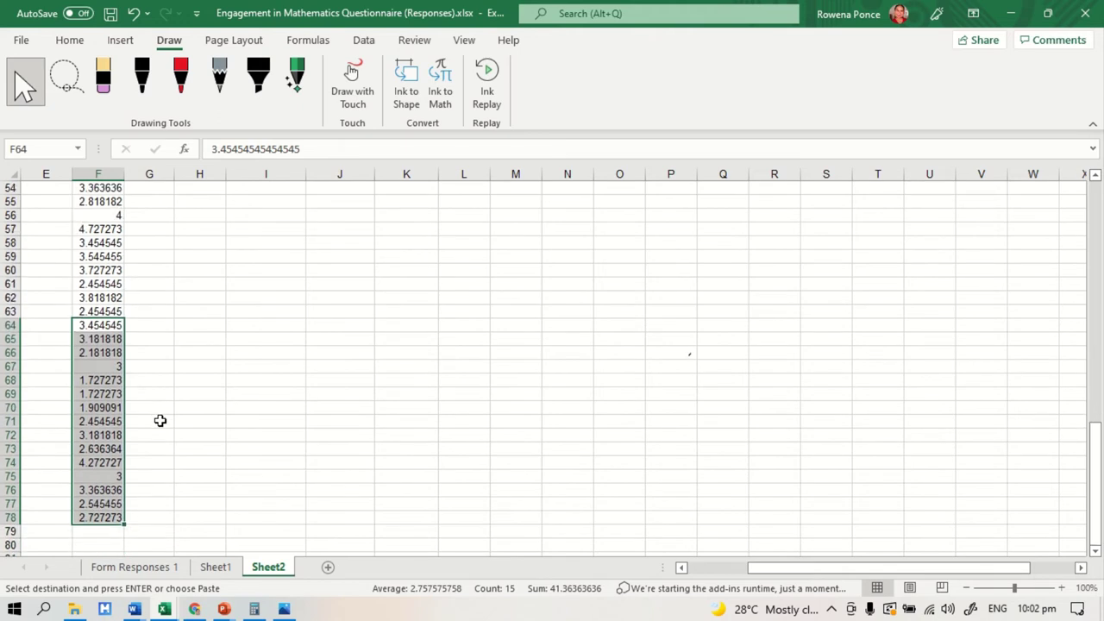
{"action": "scroll", "coordinate": [160, 420], "scroll_direction": "up", "scroll_amount": 4}
{"action": "left_click_drag", "start_coordinate": [103, 229], "coordinate": [102, 527]}
{"action": "right_click", "coordinate": [109, 399]}
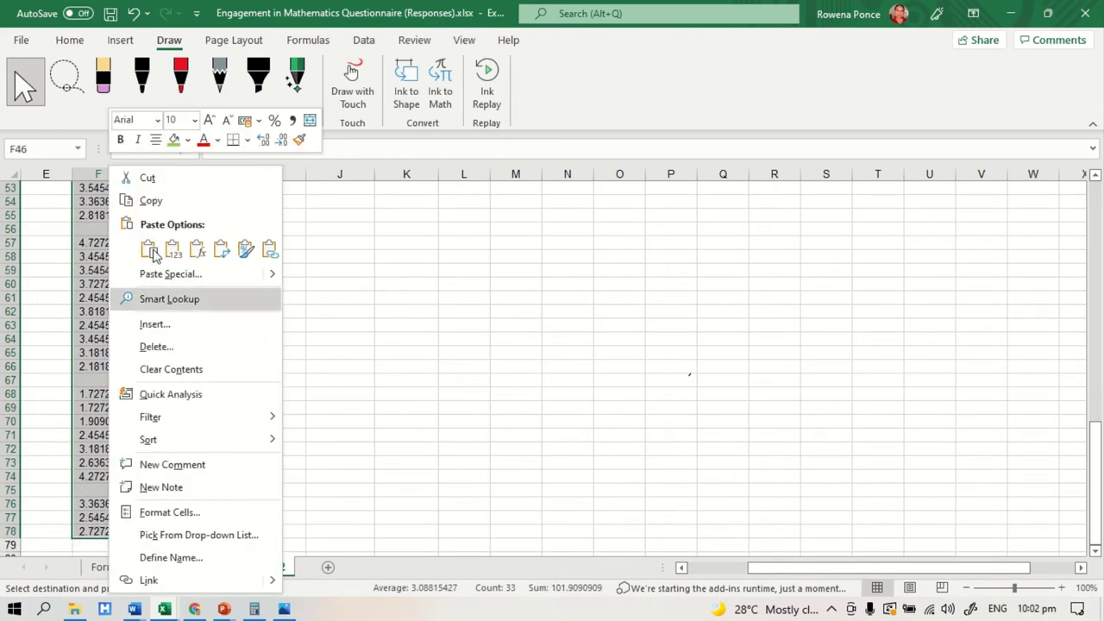
{"action": "left_click", "coordinate": [164, 200]}
{"action": "scroll", "coordinate": [202, 345], "scroll_direction": "up", "scroll_amount": 9}
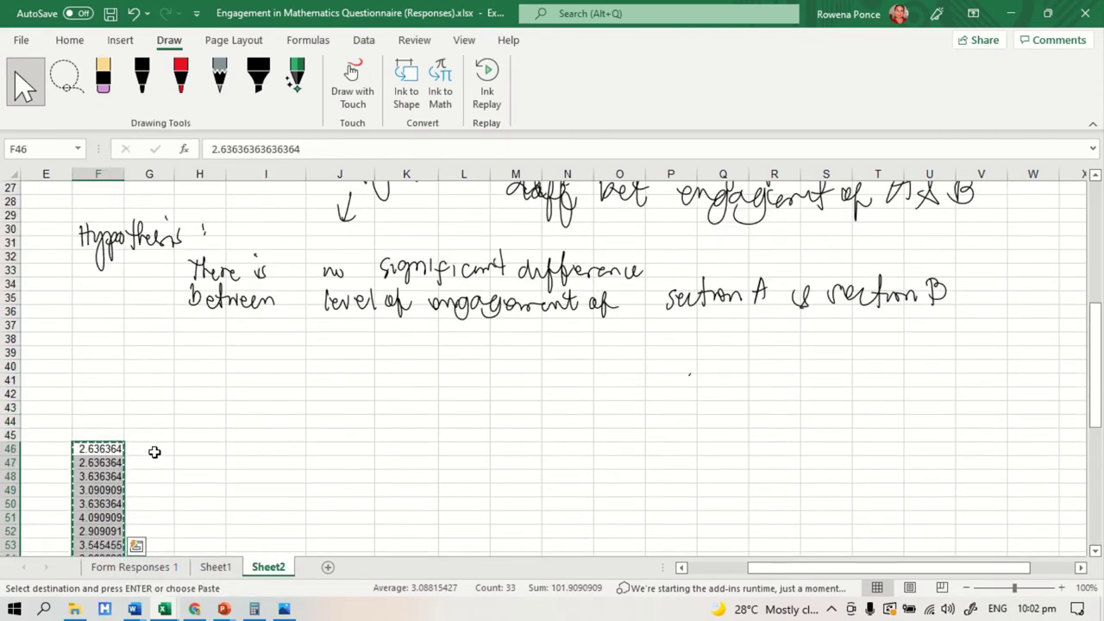
{"action": "right_click", "coordinate": [155, 452]}
{"action": "left_click", "coordinate": [210, 111]}
Step: Change the second score column by setting G54 to 3.9 and G59 to 3.6
{"action": "scroll", "coordinate": [157, 438], "scroll_direction": "down", "scroll_amount": 2}
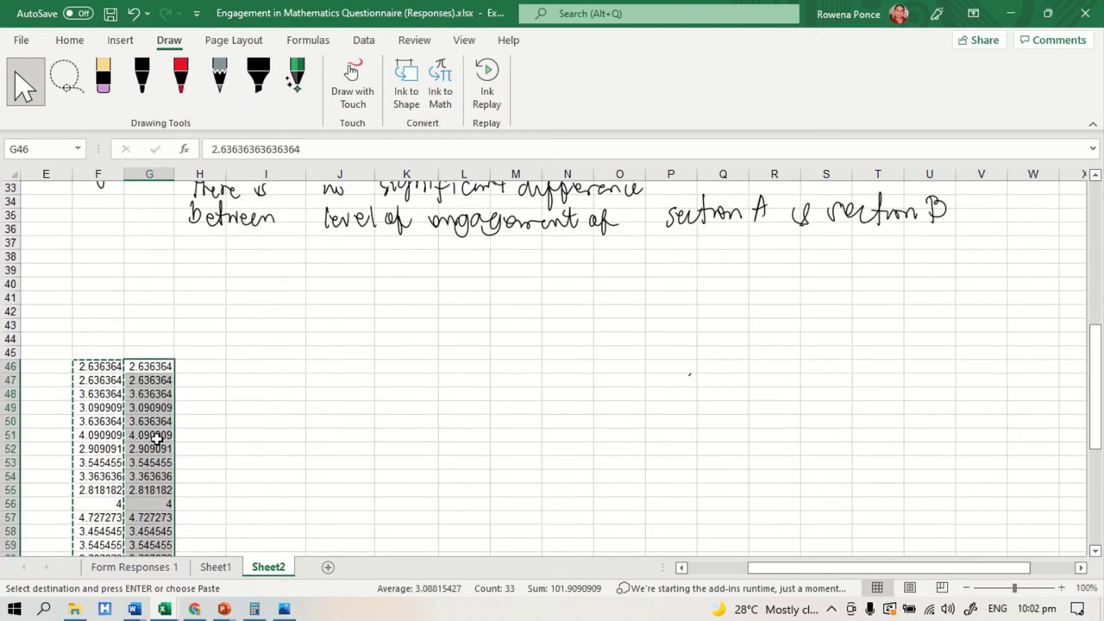
{"action": "scroll", "coordinate": [157, 438], "scroll_direction": "down", "scroll_amount": 1}
{"action": "left_click", "coordinate": [152, 434]}
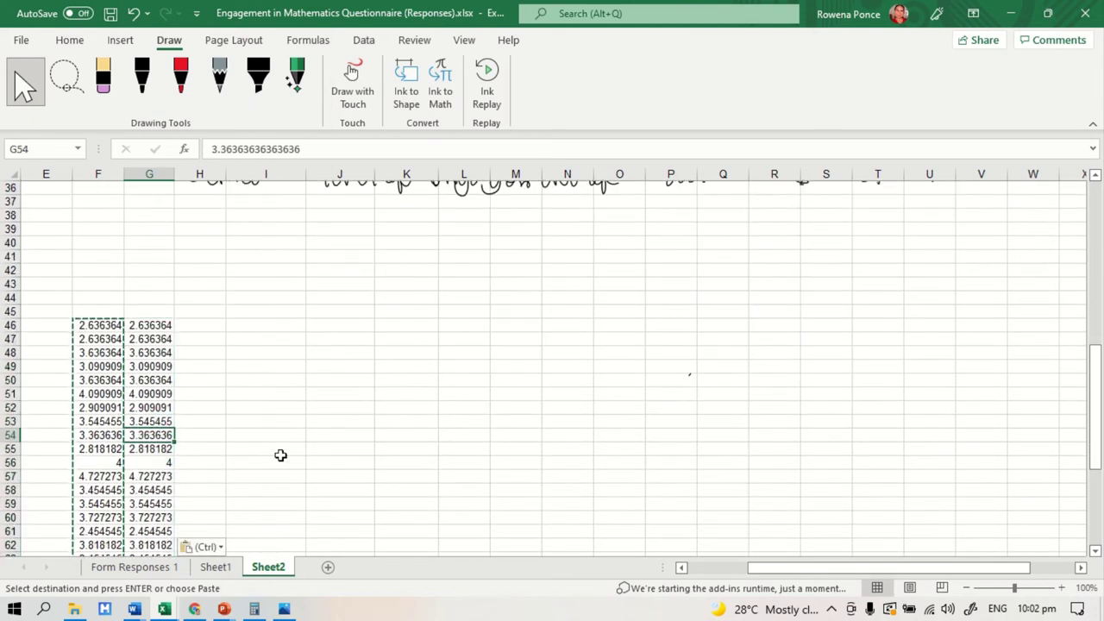
{"action": "type", "text": "3.9"}
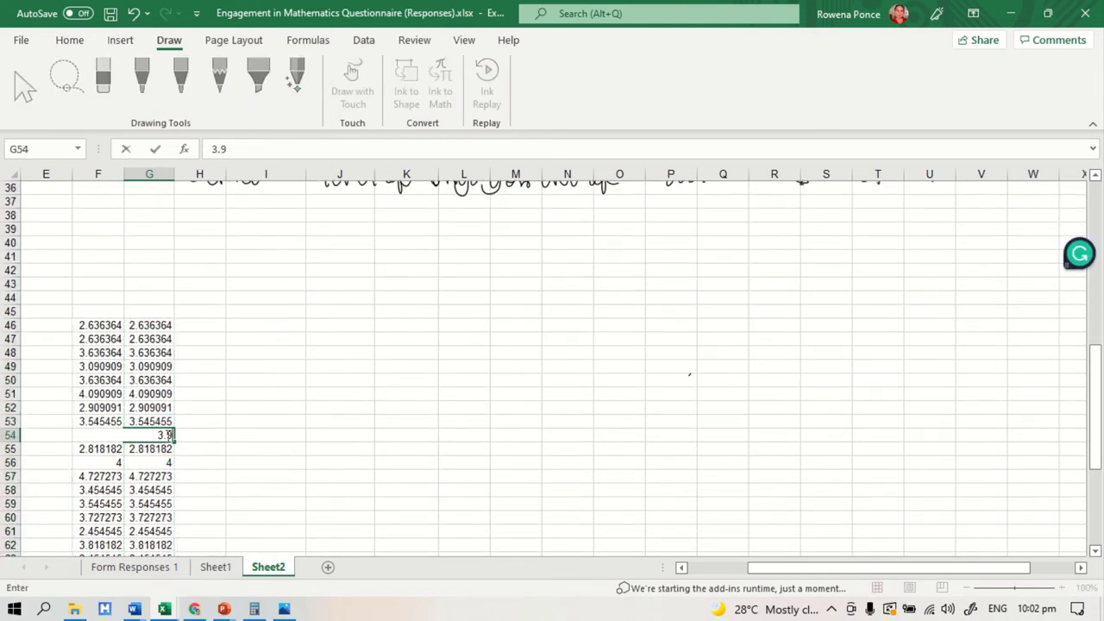
{"action": "left_click", "coordinate": [163, 503]}
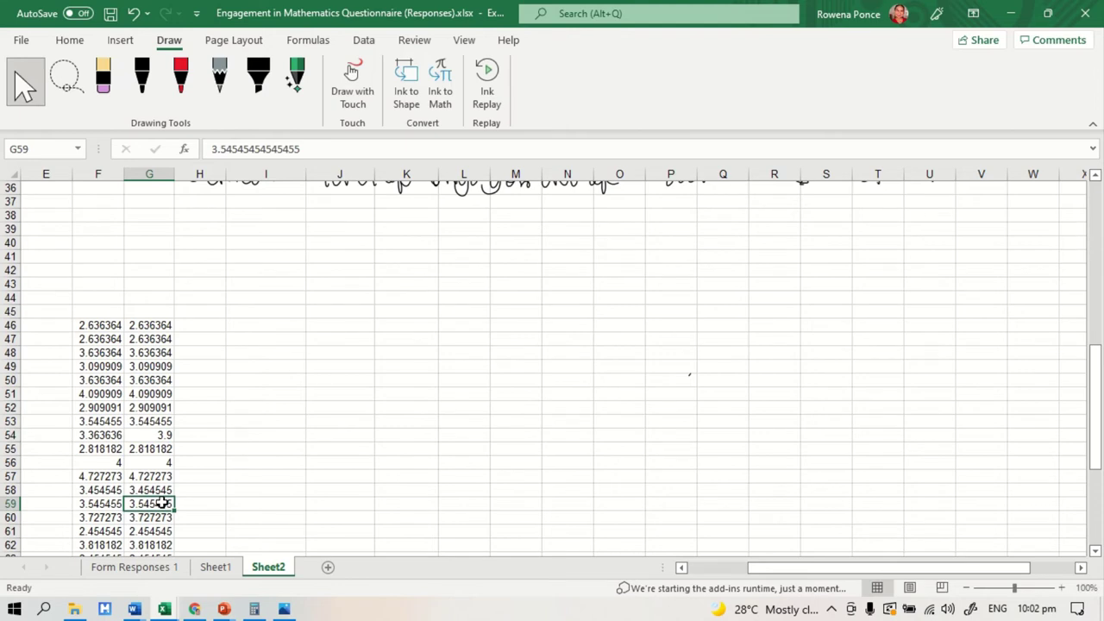
{"action": "type", "text": "3.6"}
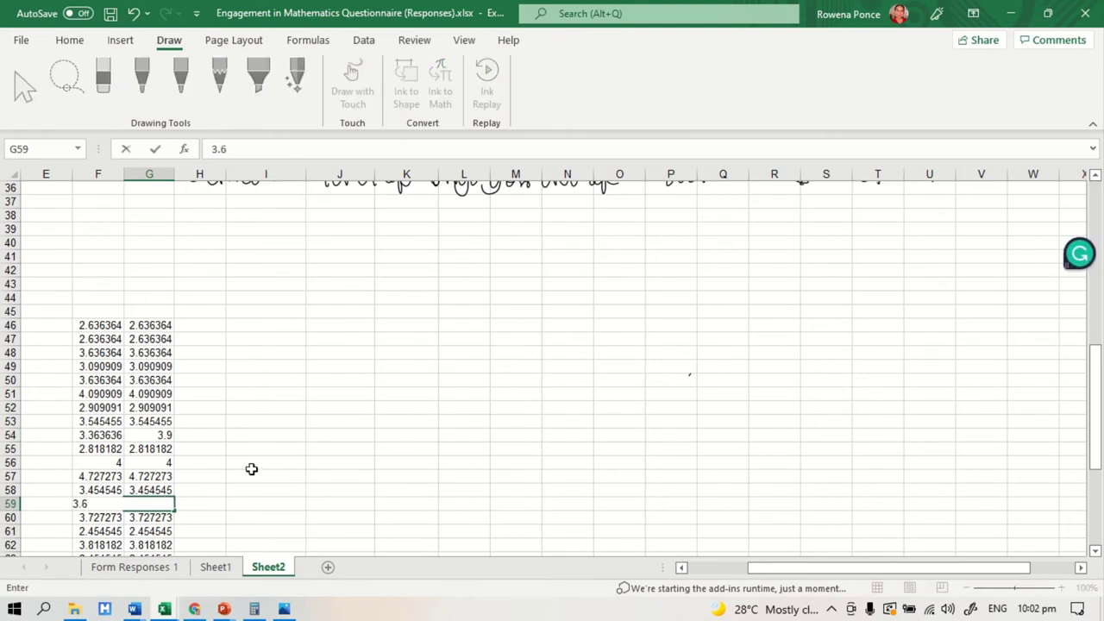
{"action": "left_click", "coordinate": [259, 464]}
Step: Set the second column's score in G65 to 4.2 and the one in G73 to 5
{"action": "scroll", "coordinate": [128, 457], "scroll_direction": "down", "scroll_amount": 4}
{"action": "left_click", "coordinate": [147, 422]}
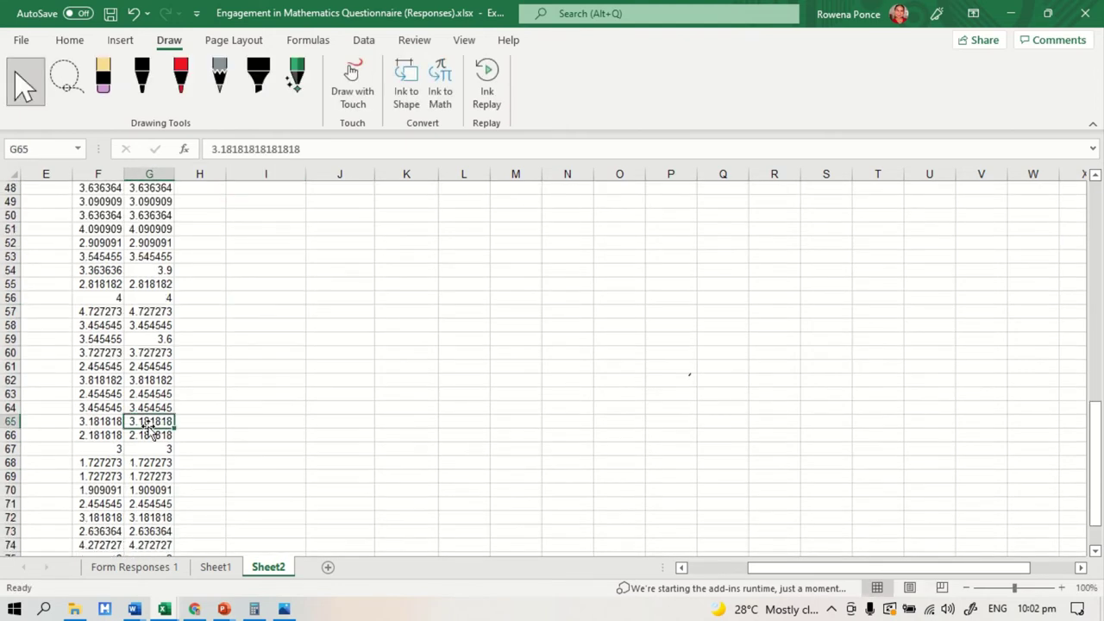
{"action": "type", "text": "4."}
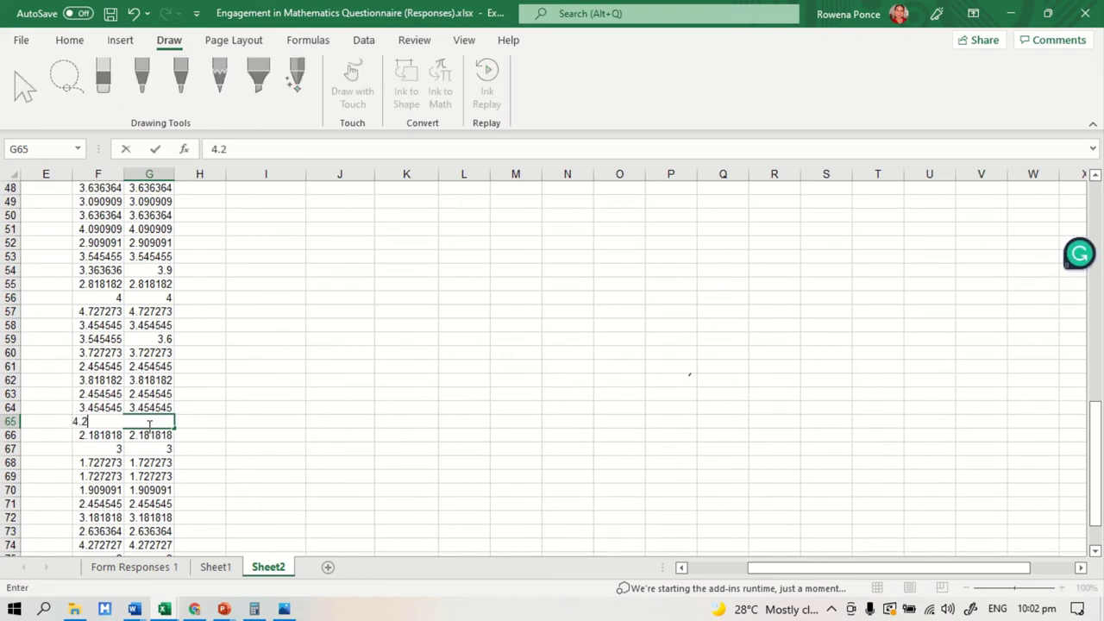
{"action": "type", "text": "2"}
{"action": "key", "text": "Return"}
{"action": "scroll", "coordinate": [187, 435], "scroll_direction": "down", "scroll_amount": 3}
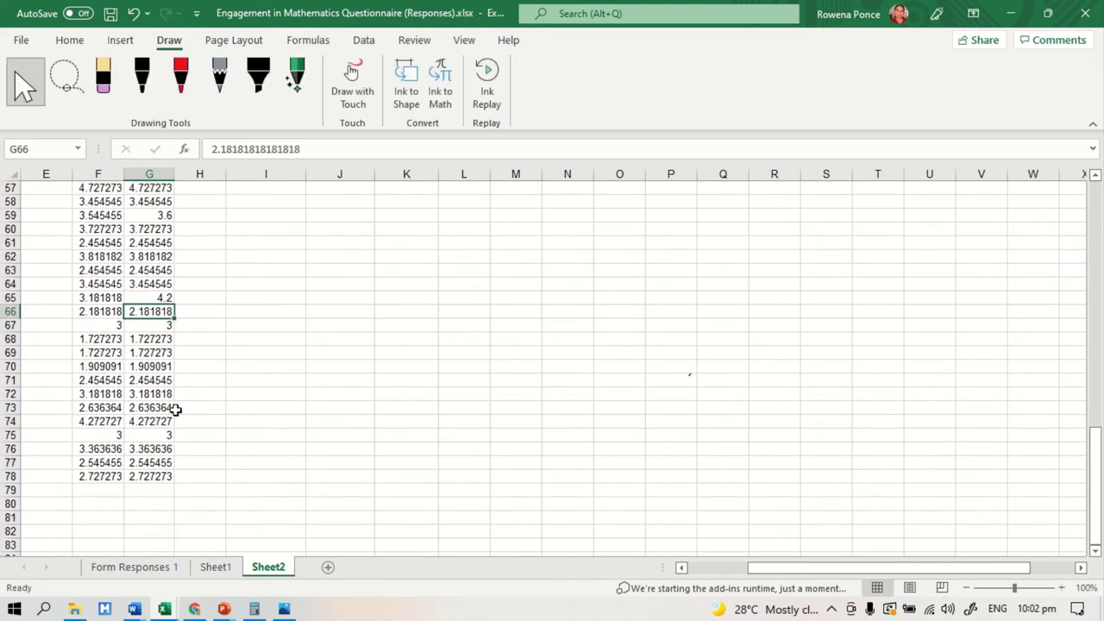
{"action": "left_click", "coordinate": [163, 405]}
{"action": "scroll", "coordinate": [186, 412], "scroll_direction": "up", "scroll_amount": 5}
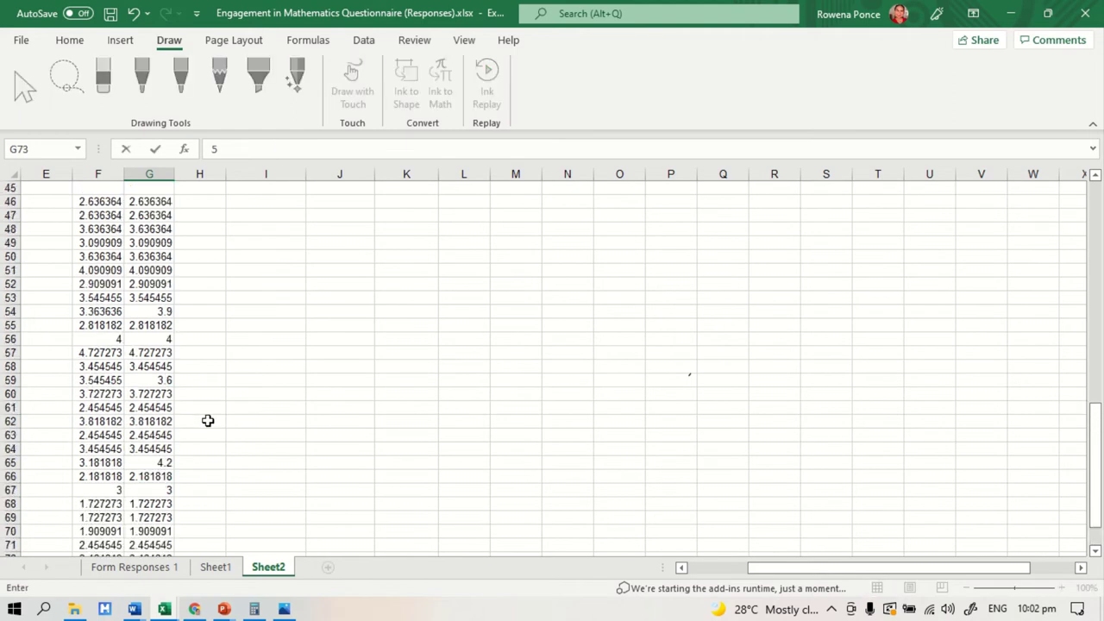
{"action": "left_click_drag", "start_coordinate": [283, 385], "coordinate": [278, 366]}
Step: Set the second column's scores in G48 to 8 and G51 to 6
{"action": "left_click", "coordinate": [153, 268]}
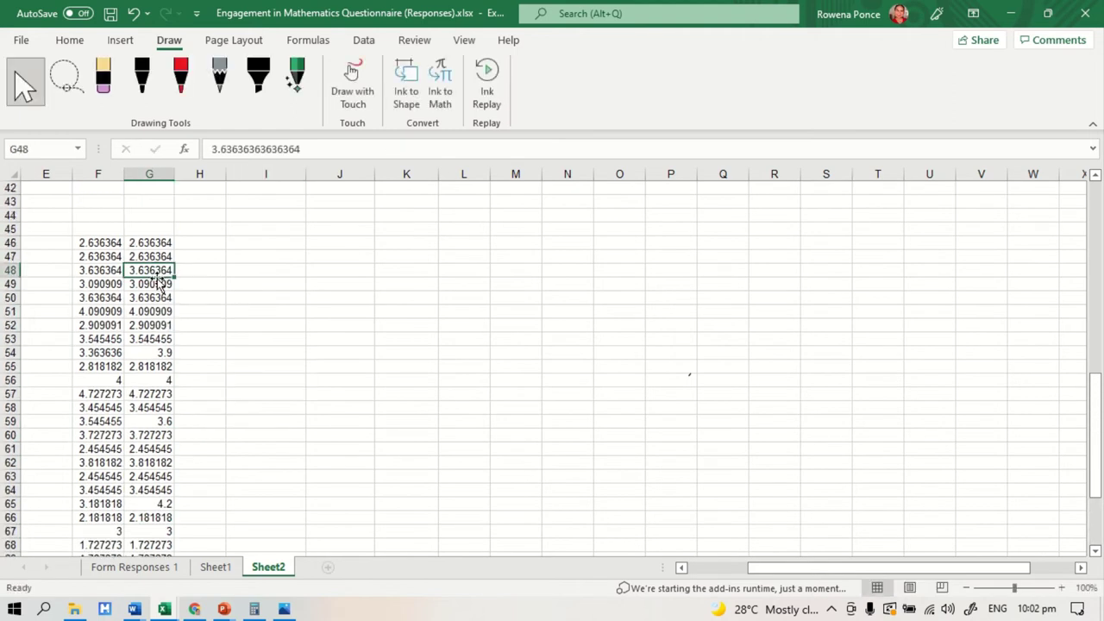
{"action": "type", "text": "8"}
{"action": "left_click", "coordinate": [158, 311]}
{"action": "type", "text": "4"}
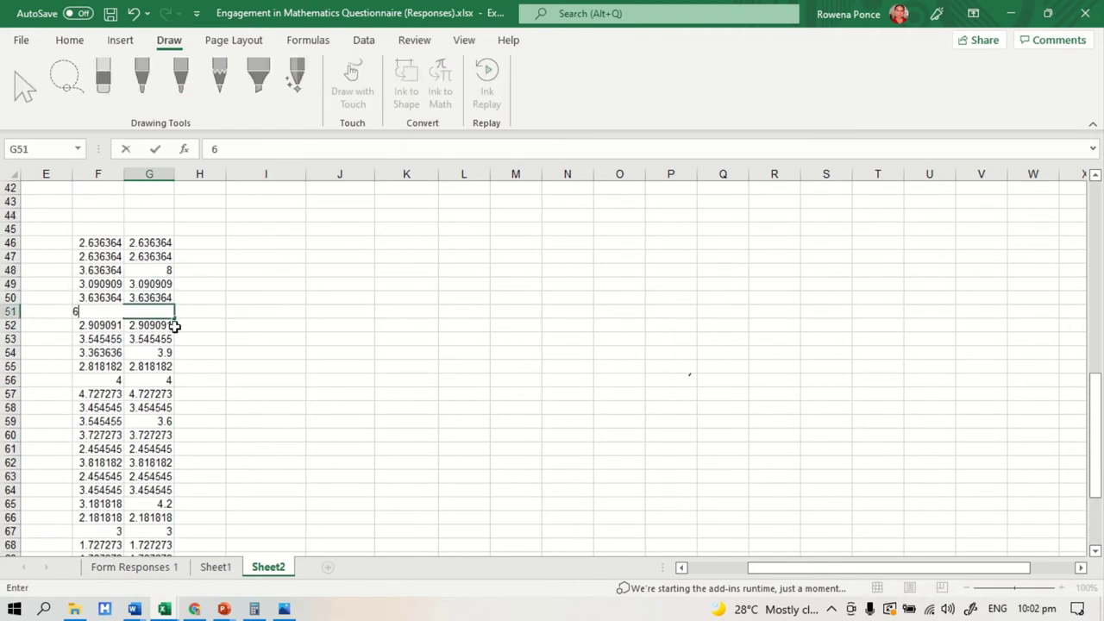
{"action": "left_click", "coordinate": [198, 325]}
Step: Add an extra score of 4.9 in G79, directly below the second column's last value
{"action": "scroll", "coordinate": [247, 388], "scroll_direction": "down", "scroll_amount": 9}
{"action": "left_click", "coordinate": [149, 284]}
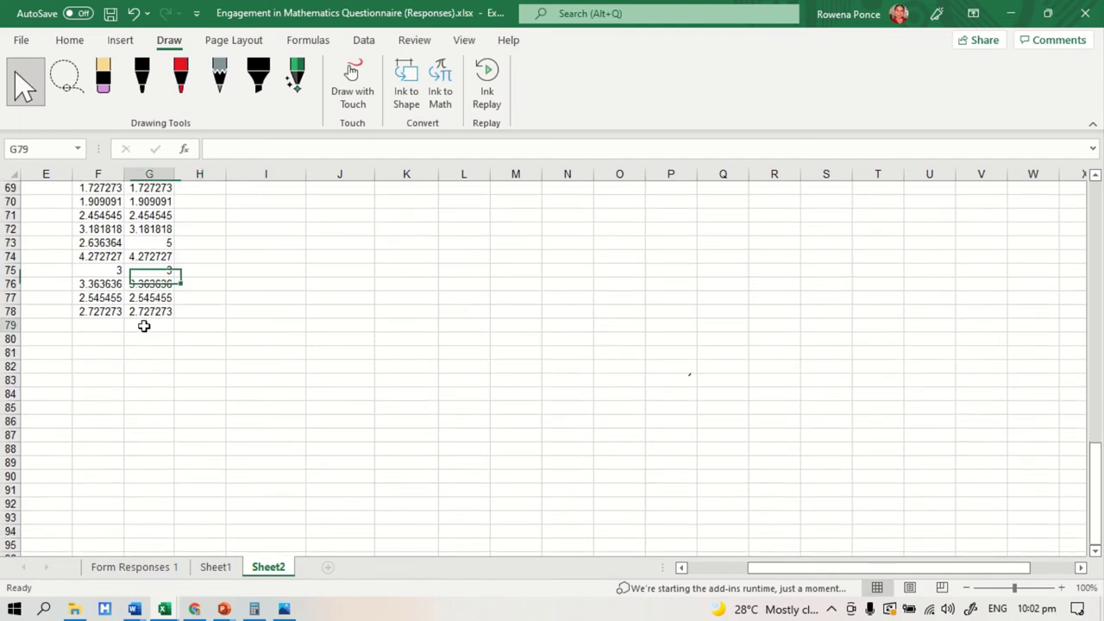
{"action": "left_click", "coordinate": [148, 328]}
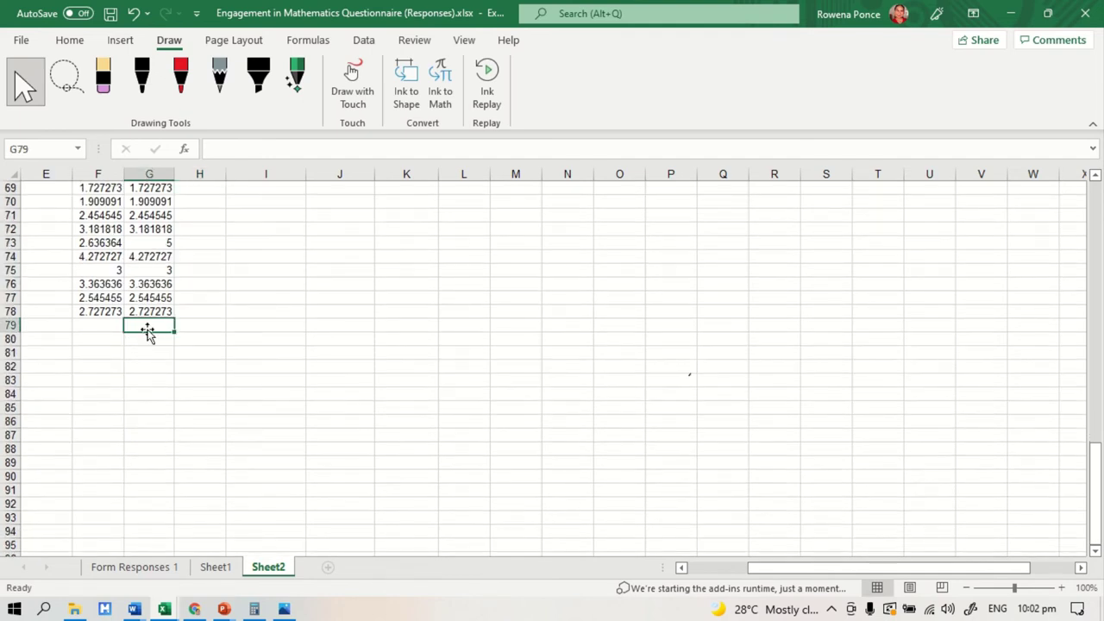
{"action": "type", "text": "4.9"}
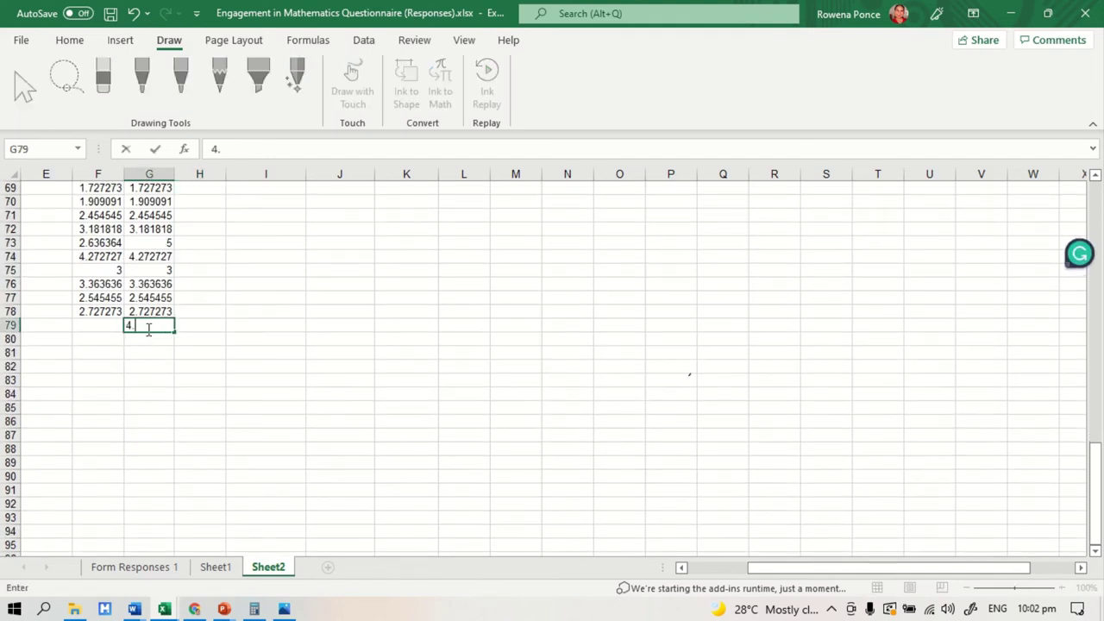
{"action": "left_click", "coordinate": [259, 312]}
Step: Correct the out-of-range scores by setting G48 to 2 and G51 to 1
{"action": "scroll", "coordinate": [187, 393], "scroll_direction": "up", "scroll_amount": 1}
{"action": "scroll", "coordinate": [187, 393], "scroll_direction": "up", "scroll_amount": 3}
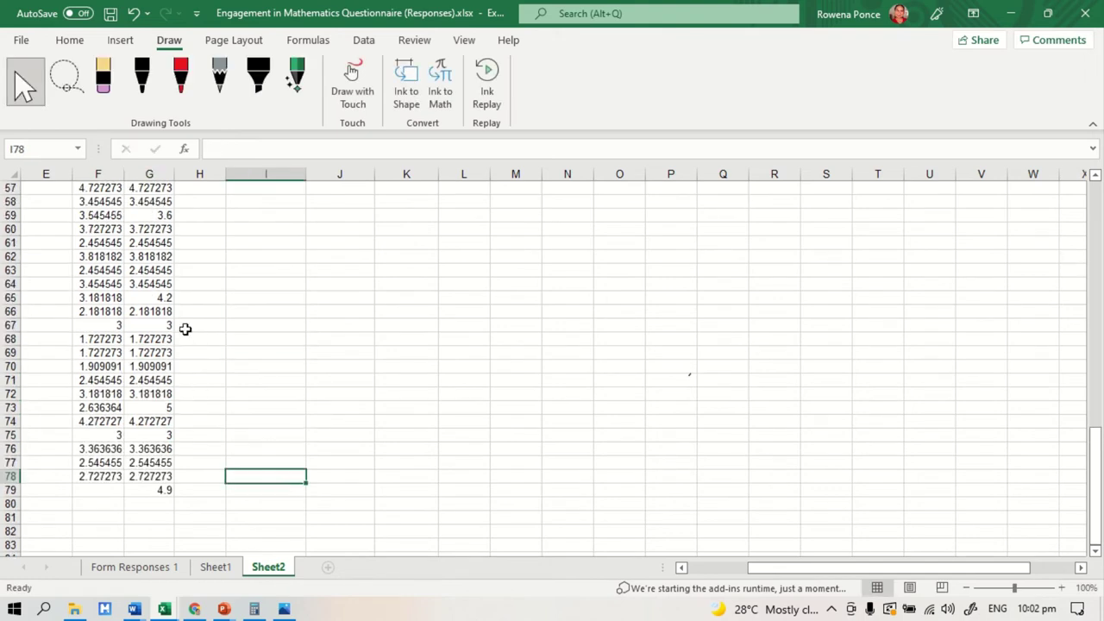
{"action": "scroll", "coordinate": [220, 379], "scroll_direction": "up", "scroll_amount": 4}
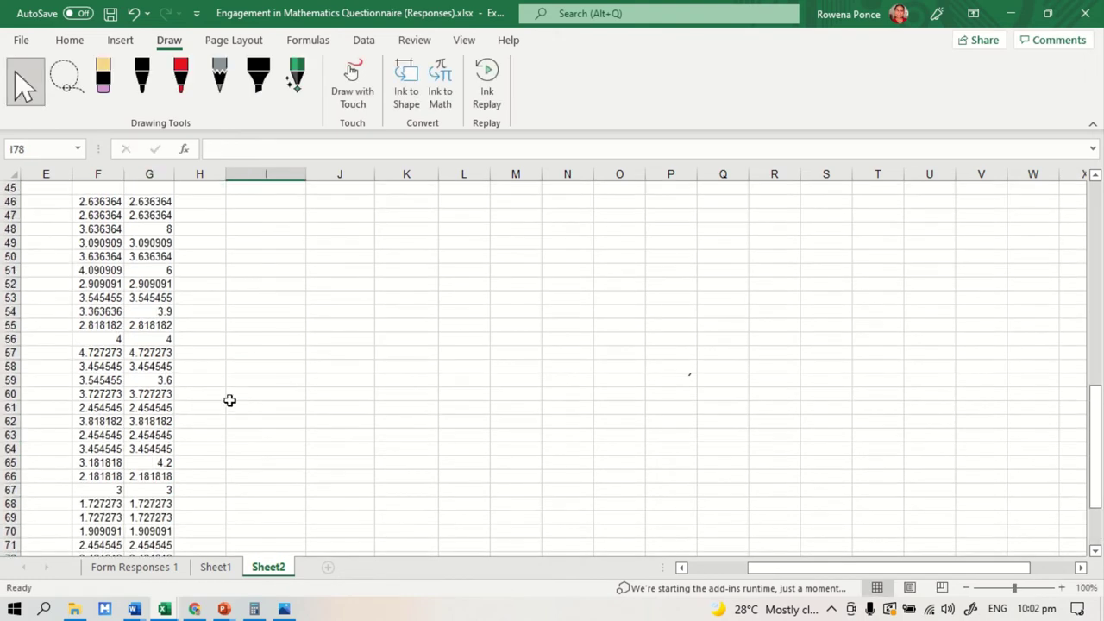
{"action": "left_click", "coordinate": [165, 233]}
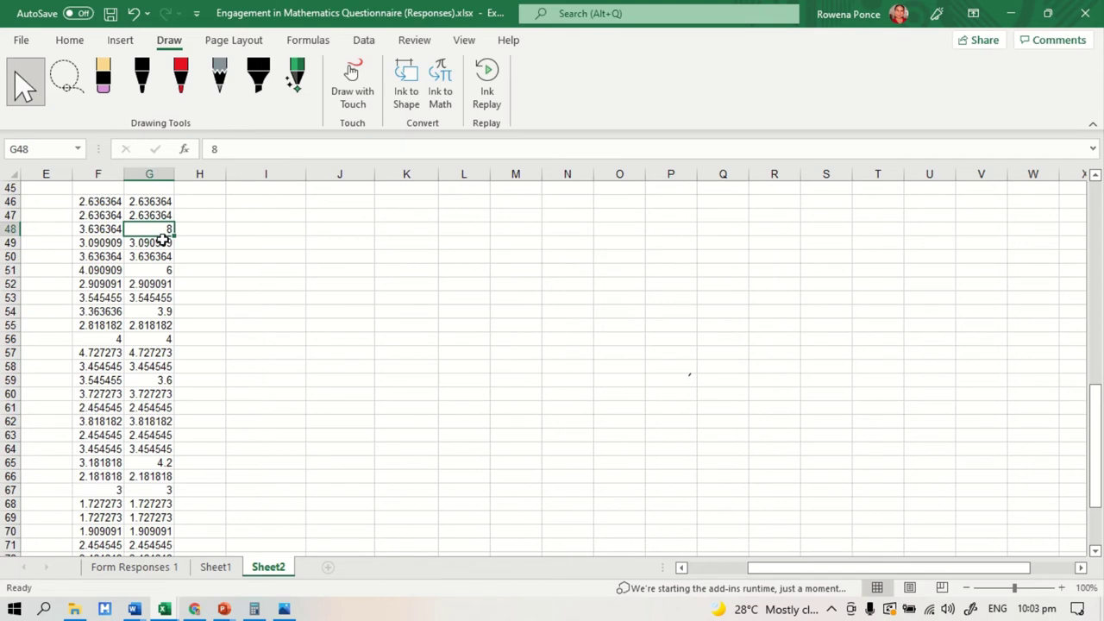
{"action": "type", "text": "2"}
{"action": "left_click", "coordinate": [160, 341]}
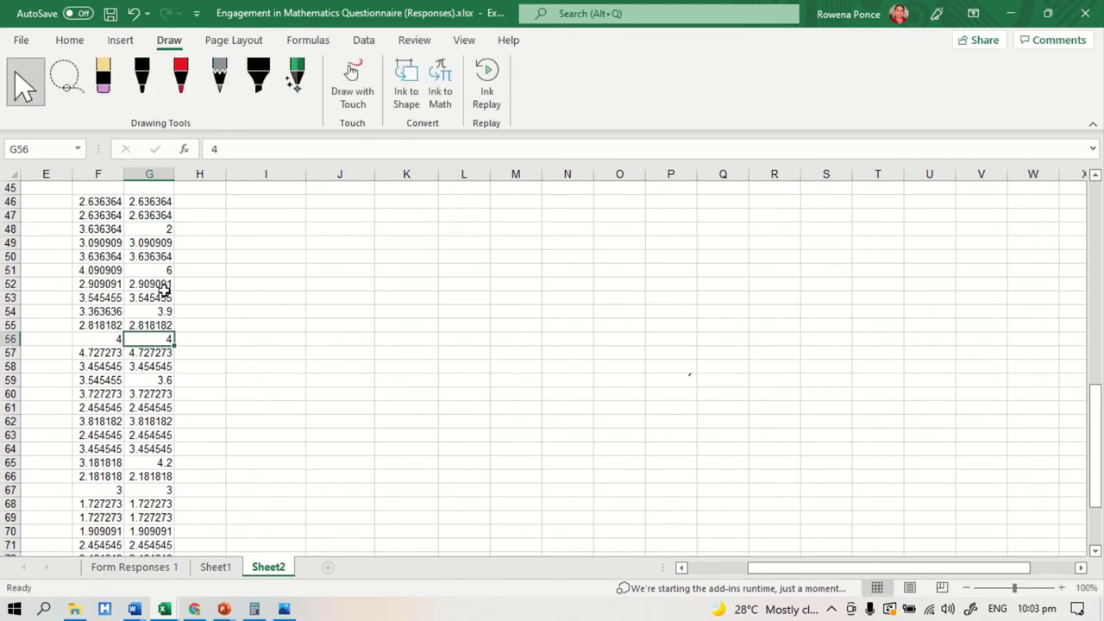
{"action": "left_click", "coordinate": [163, 283]}
{"action": "left_click", "coordinate": [163, 271]}
{"action": "type", "text": "1"}
{"action": "left_click", "coordinate": [313, 353]}
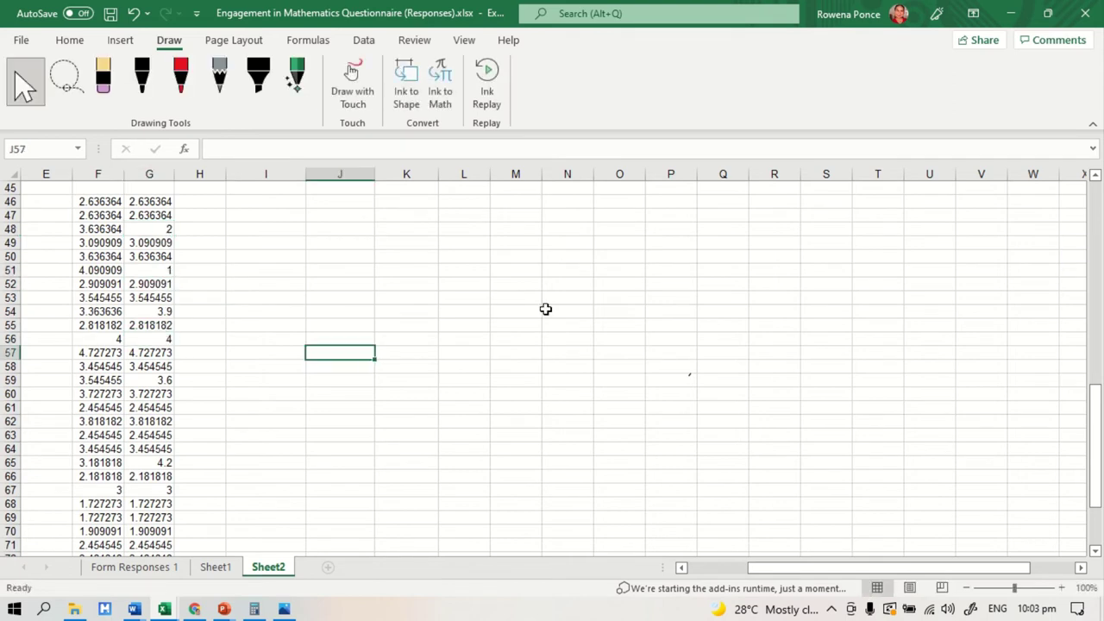
Step: Review both score columns, F46:F78 and G46:G79, from their first to their last row
{"action": "scroll", "coordinate": [545, 308], "scroll_direction": "down", "scroll_amount": 6}
{"action": "scroll", "coordinate": [537, 328], "scroll_direction": "up", "scroll_amount": 11}
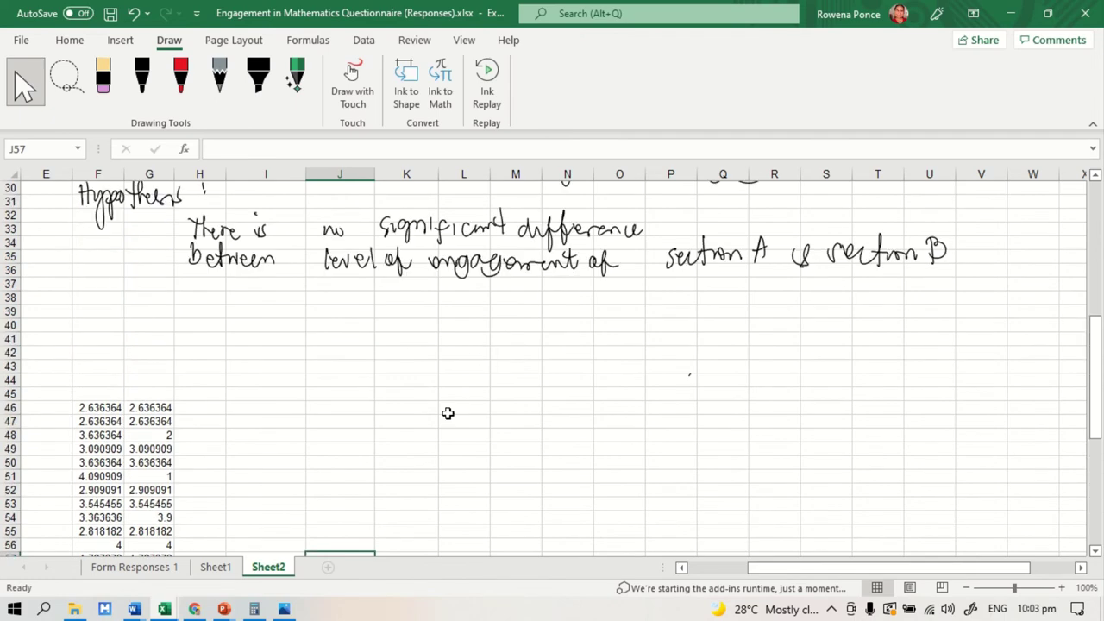
{"action": "scroll", "coordinate": [447, 413], "scroll_direction": "down", "scroll_amount": 4}
{"action": "scroll", "coordinate": [330, 414], "scroll_direction": "down", "scroll_amount": 6}
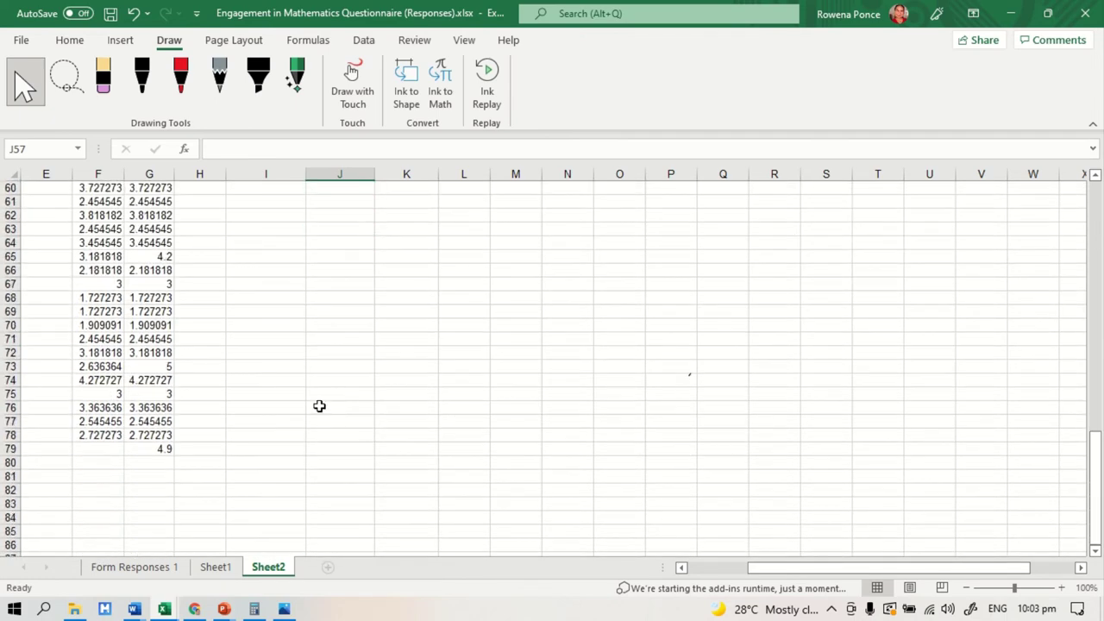
{"action": "scroll", "coordinate": [333, 417], "scroll_direction": "up", "scroll_amount": 4}
{"action": "scroll", "coordinate": [318, 462], "scroll_direction": "up", "scroll_amount": 4}
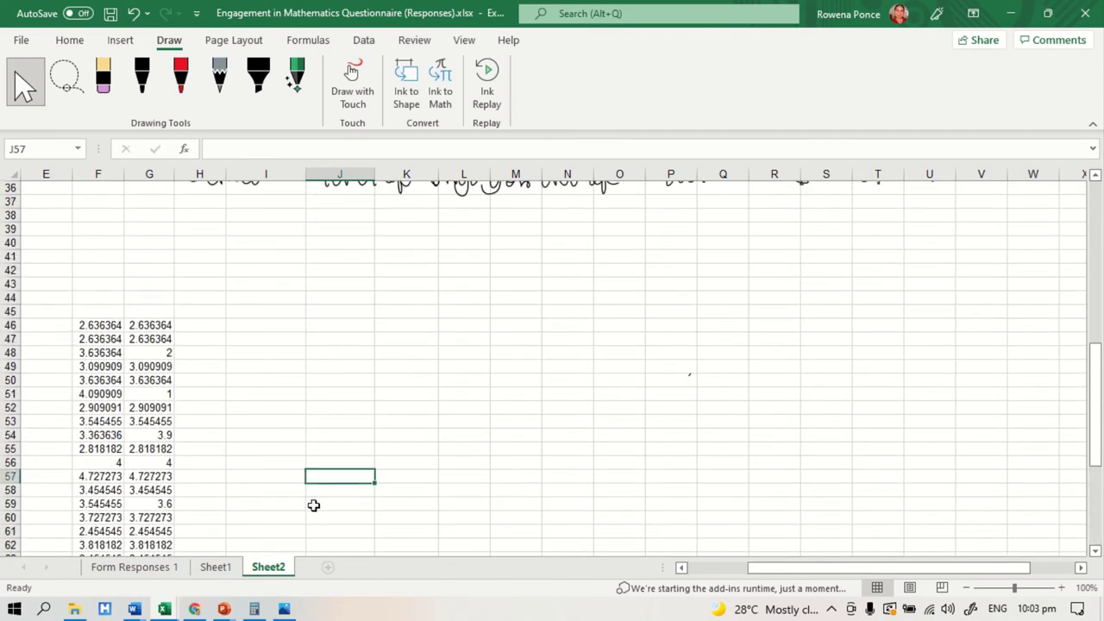
{"action": "scroll", "coordinate": [313, 506], "scroll_direction": "down", "scroll_amount": 10}
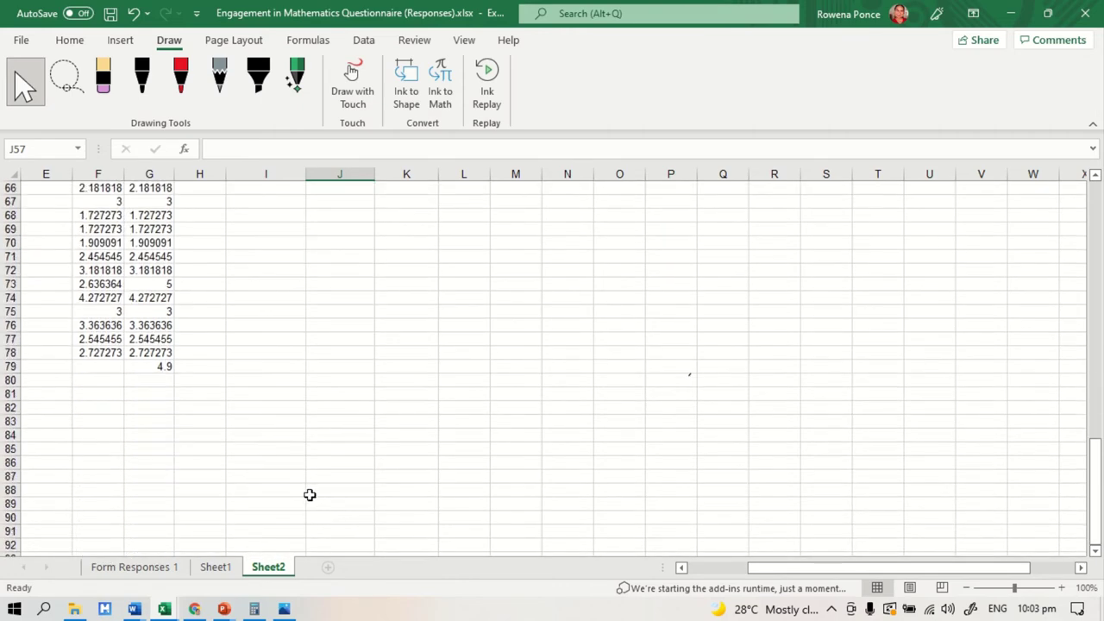
{"action": "scroll", "coordinate": [300, 465], "scroll_direction": "up", "scroll_amount": 10}
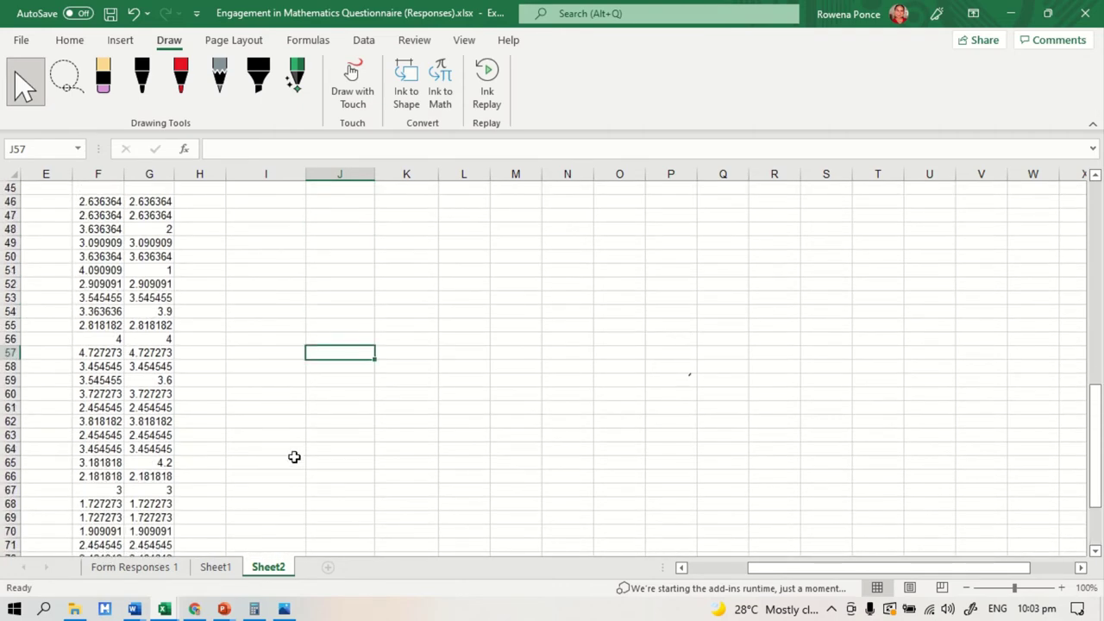
{"action": "scroll", "coordinate": [86, 522], "scroll_direction": "down", "scroll_amount": 7}
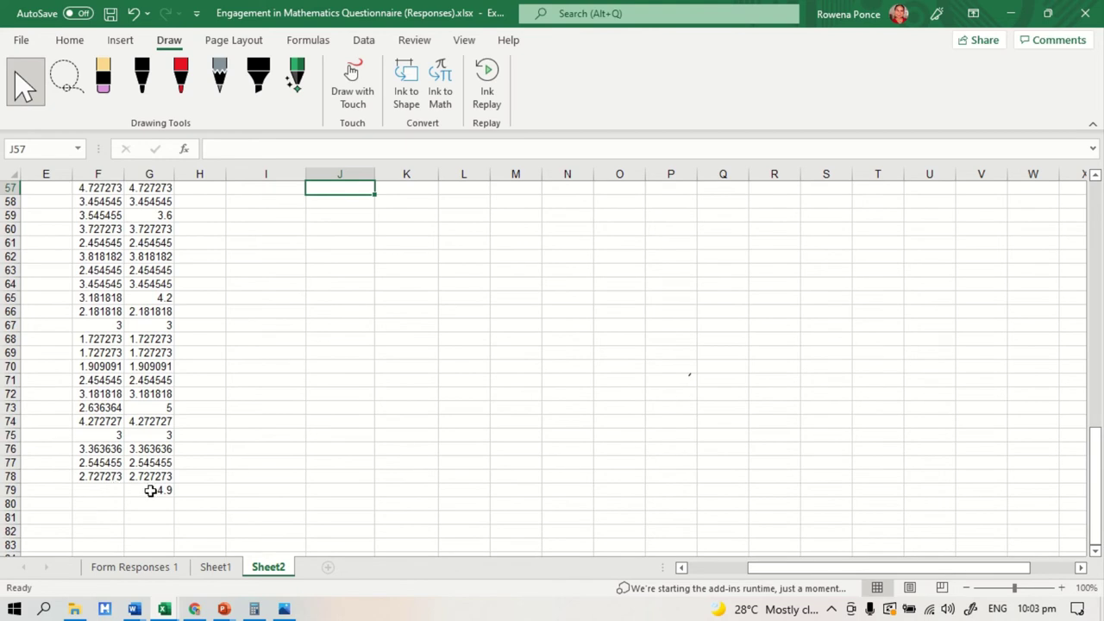
Step: Label the two score columns with the headers A in F45 and B in G45
{"action": "scroll", "coordinate": [138, 414], "scroll_direction": "up", "scroll_amount": 8}
{"action": "left_click", "coordinate": [92, 353]}
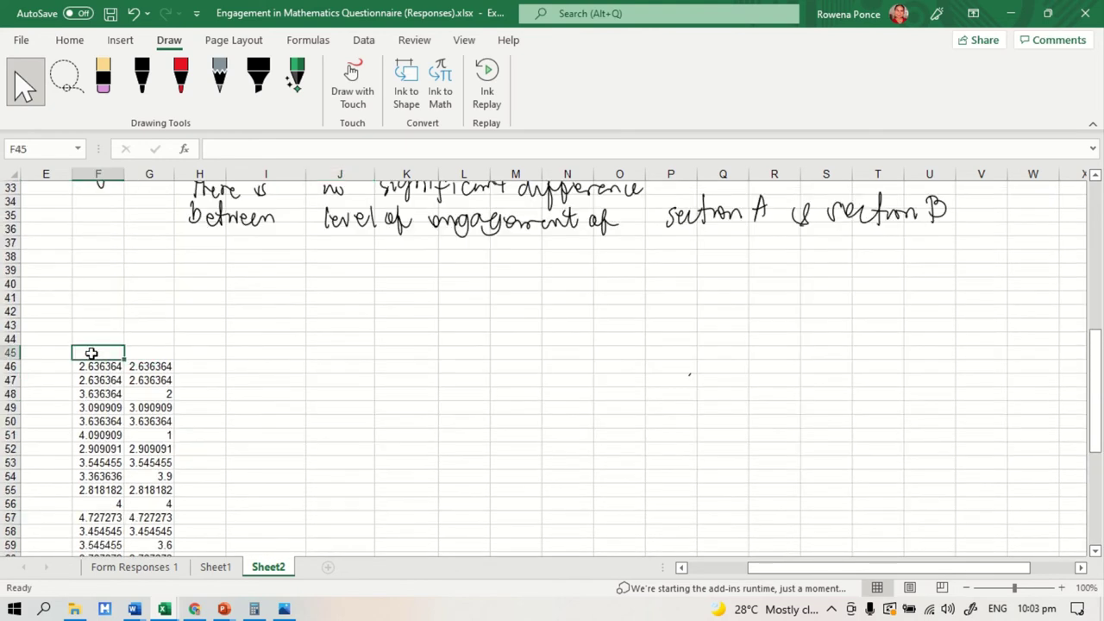
{"action": "type", "text": "A"}
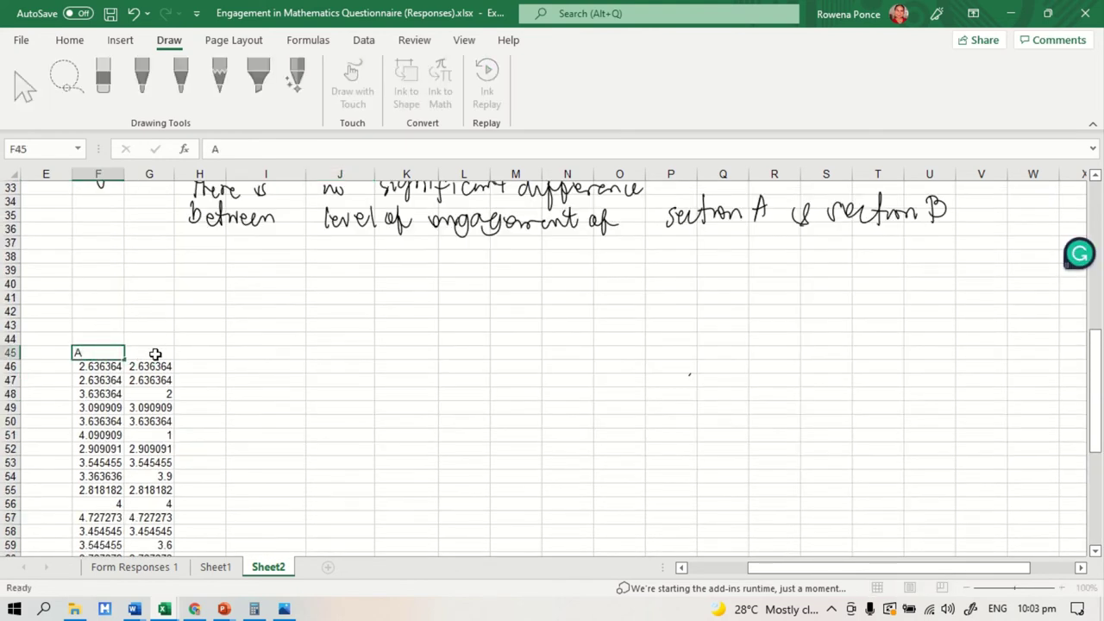
{"action": "left_click", "coordinate": [154, 354]}
{"action": "type", "text": "B"}
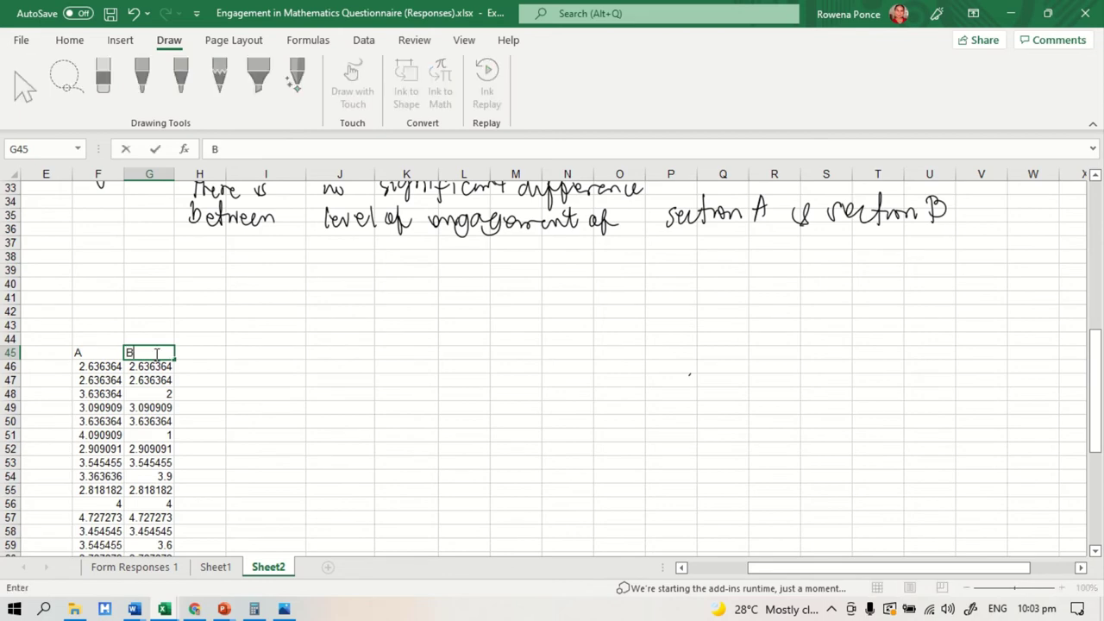
{"action": "left_click", "coordinate": [411, 394]}
{"action": "scroll", "coordinate": [624, 451], "scroll_direction": "up", "scroll_amount": 2}
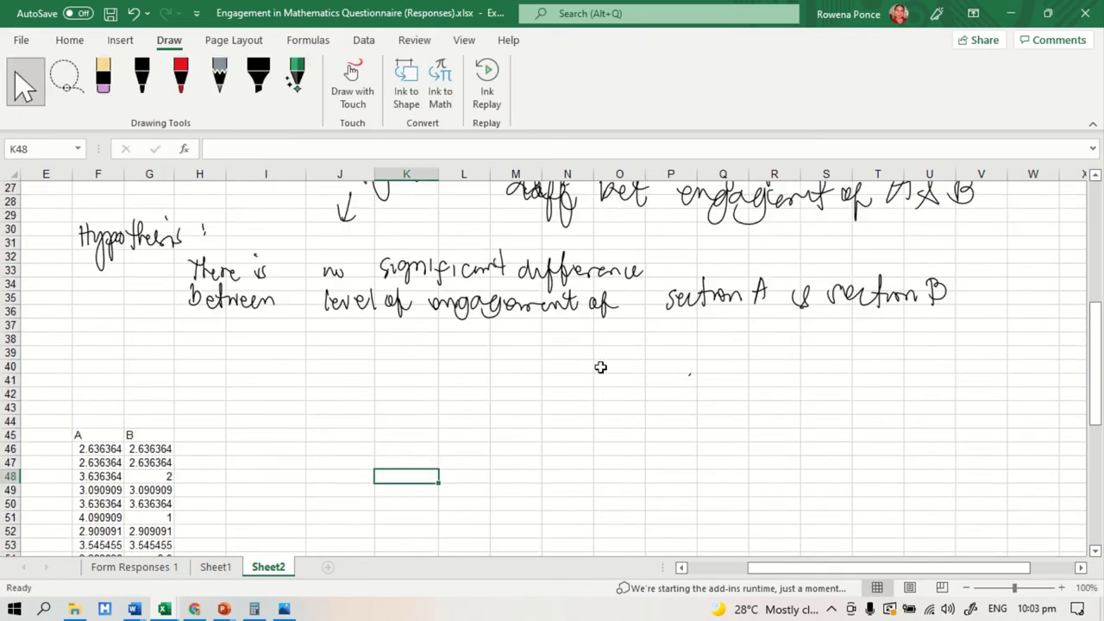
{"action": "scroll", "coordinate": [600, 367], "scroll_direction": "down", "scroll_amount": 4}
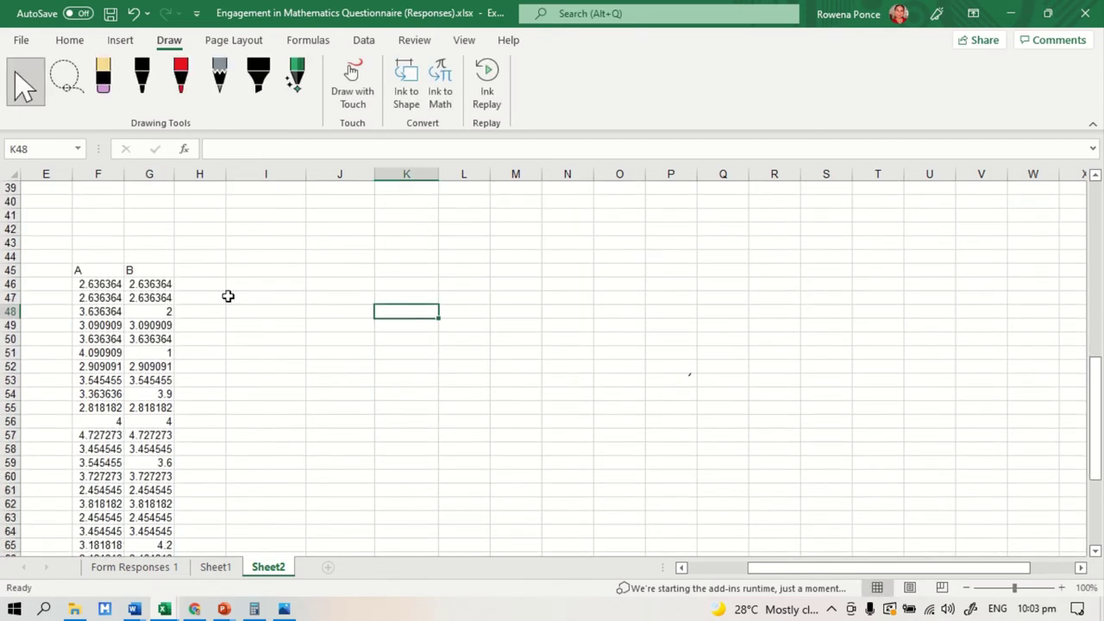
{"action": "left_click_drag", "start_coordinate": [81, 269], "coordinate": [197, 505]}
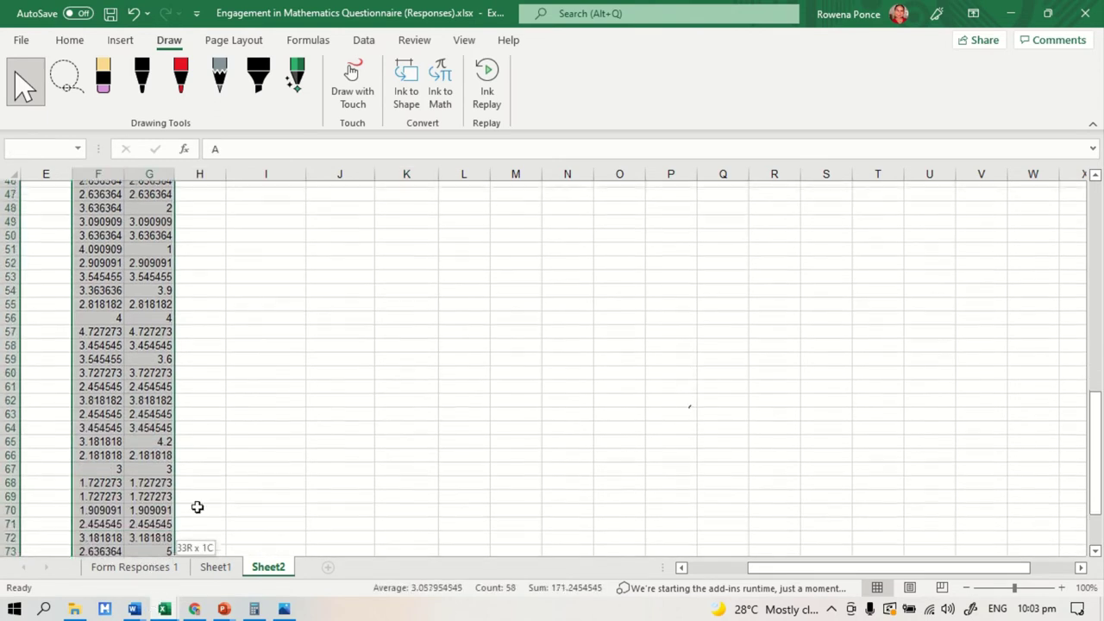
{"action": "scroll", "coordinate": [197, 505], "scroll_direction": "down", "scroll_amount": 2}
{"action": "left_click", "coordinate": [464, 284]}
Step: Start a z-Test: Two Sample for Means and set its Variable 1 range to F45:F78
{"action": "left_click", "coordinate": [120, 39]}
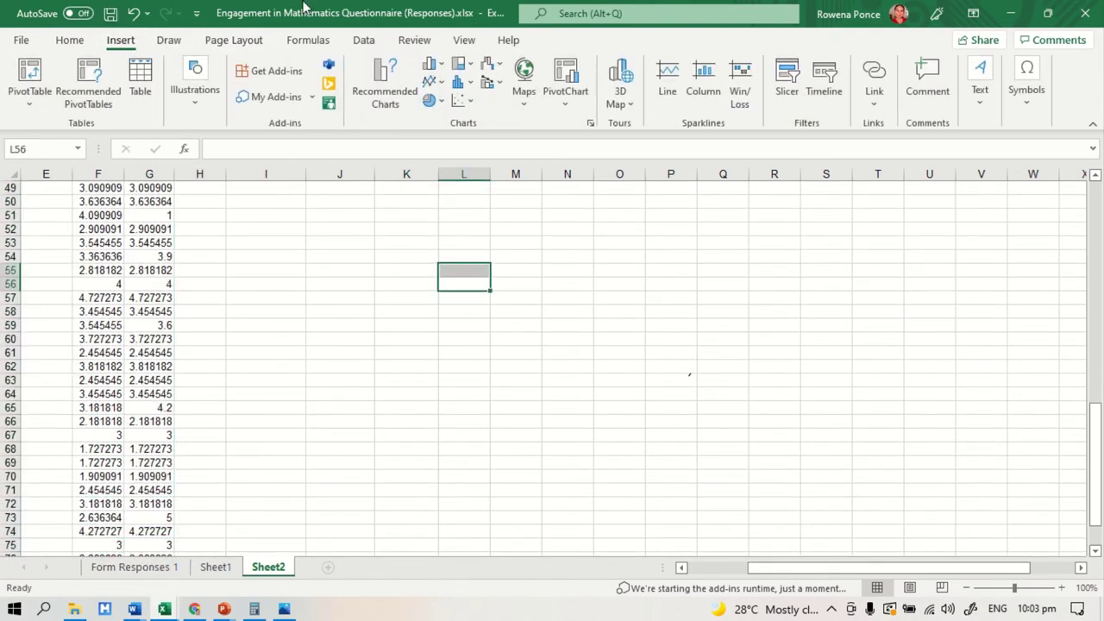
{"action": "left_click", "coordinate": [169, 41]}
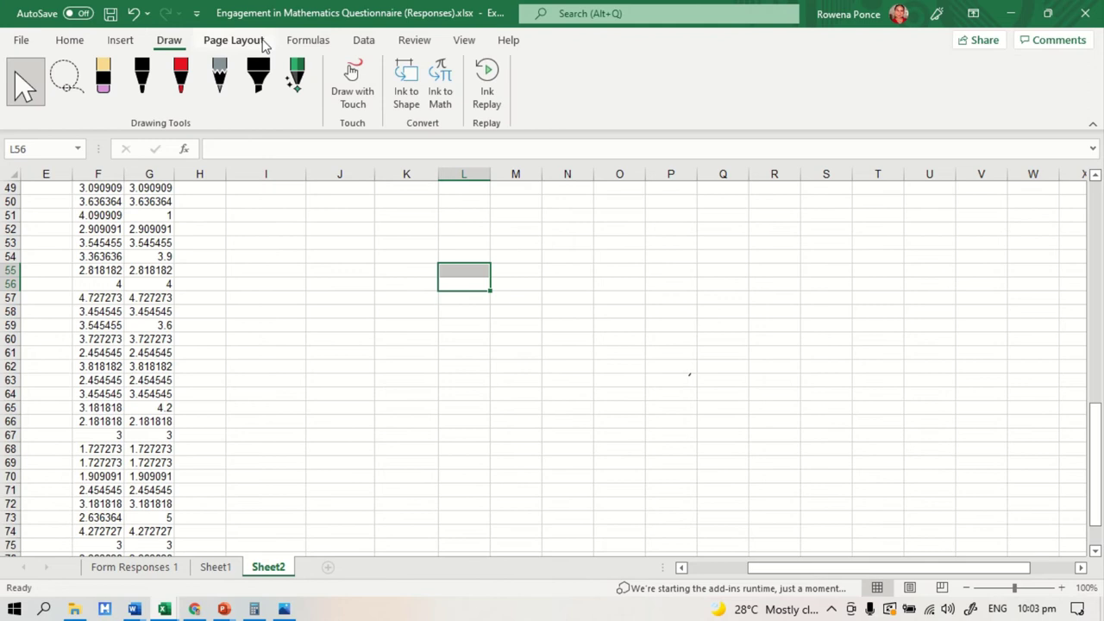
{"action": "left_click", "coordinate": [363, 41]}
{"action": "left_click", "coordinate": [897, 64]}
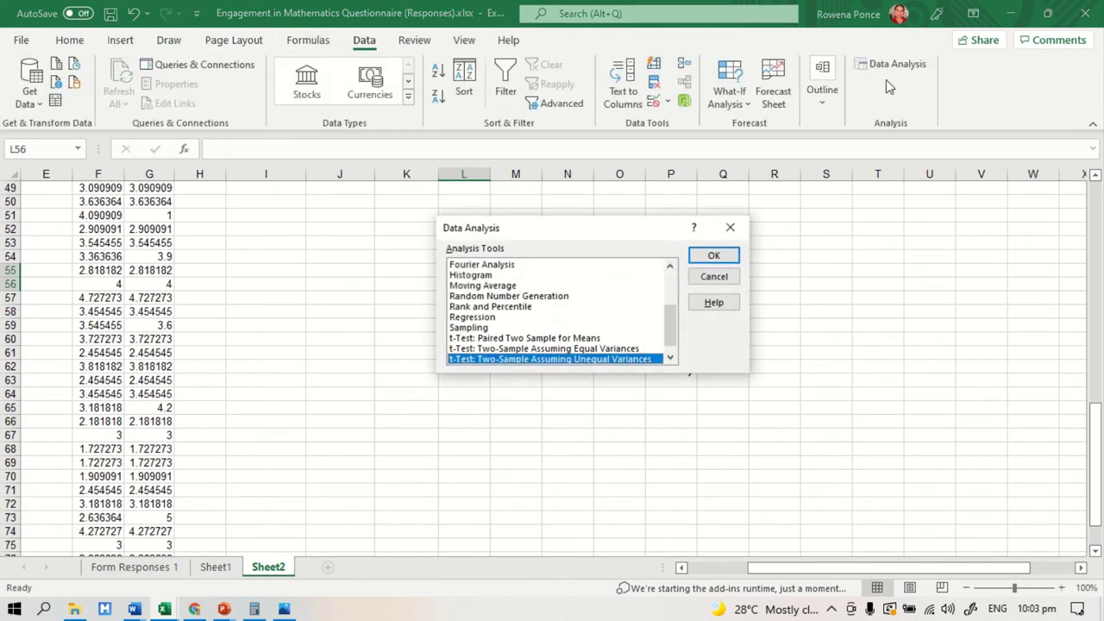
{"action": "scroll", "coordinate": [498, 351], "scroll_direction": "down", "scroll_amount": 1}
{"action": "left_click", "coordinate": [518, 359]}
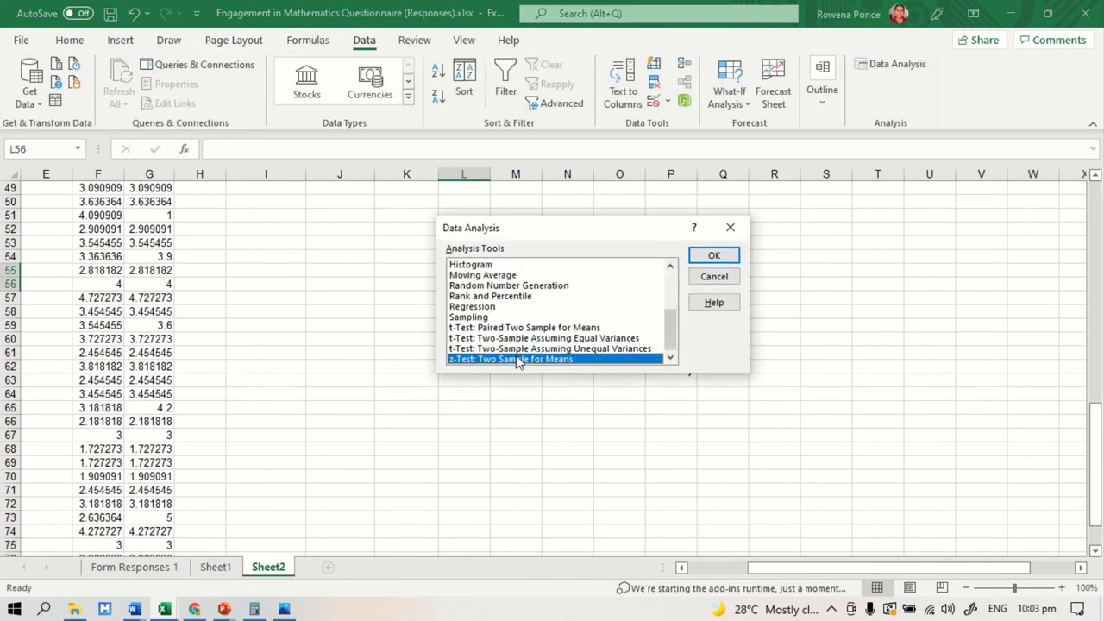
{"action": "left_click", "coordinate": [715, 256]}
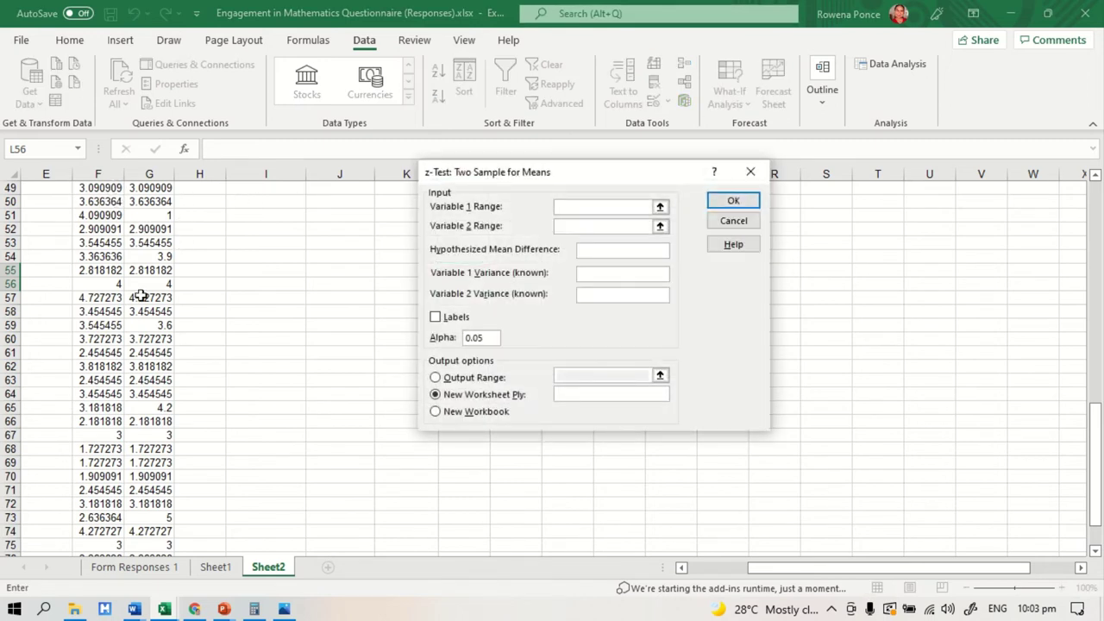
{"action": "scroll", "coordinate": [140, 293], "scroll_direction": "up", "scroll_amount": 4}
{"action": "left_click_drag", "start_coordinate": [77, 297], "coordinate": [87, 604]}
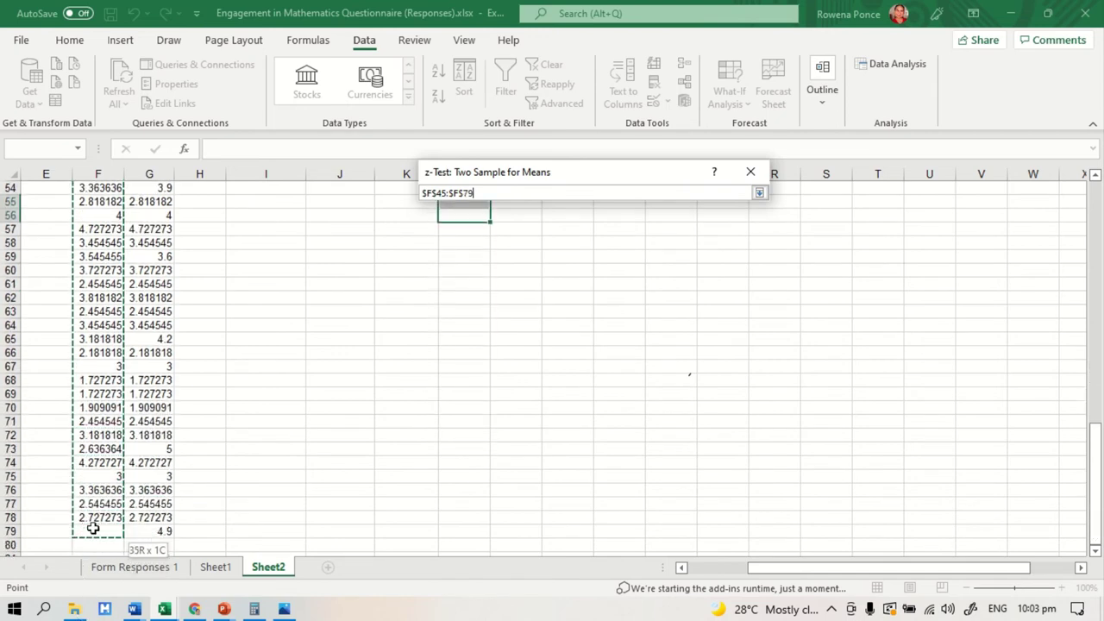
{"action": "left_click_drag", "start_coordinate": [92, 528], "coordinate": [92, 517]}
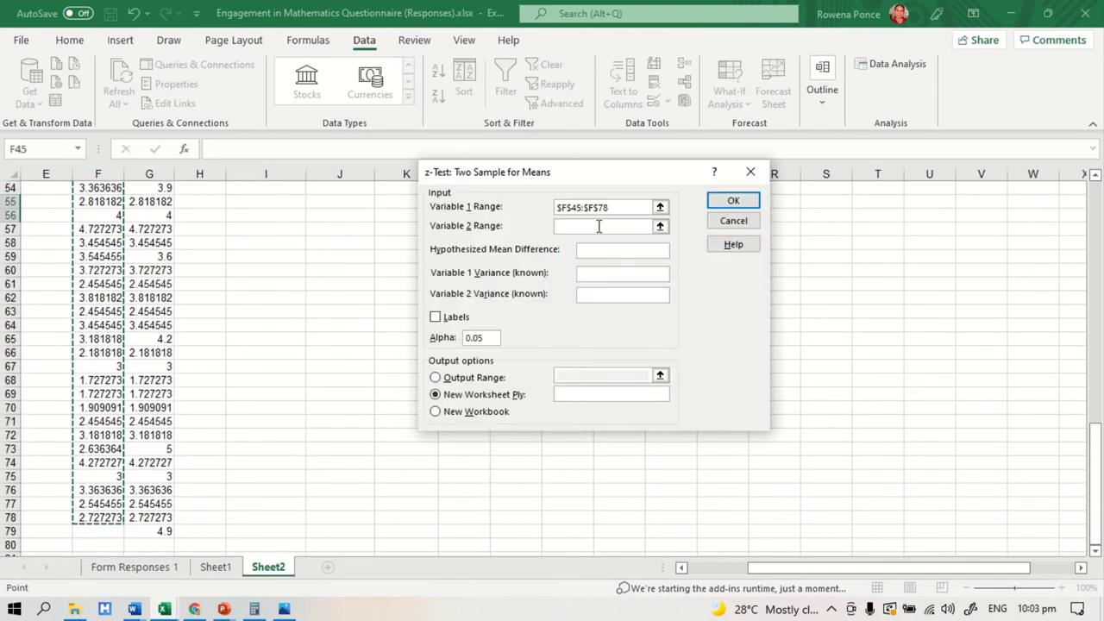
Step: Set the z-test's Variable 2 range to G46:G79, from the first score in column B to the last
{"action": "left_click", "coordinate": [599, 225]}
{"action": "scroll", "coordinate": [220, 325], "scroll_direction": "up", "scroll_amount": 4}
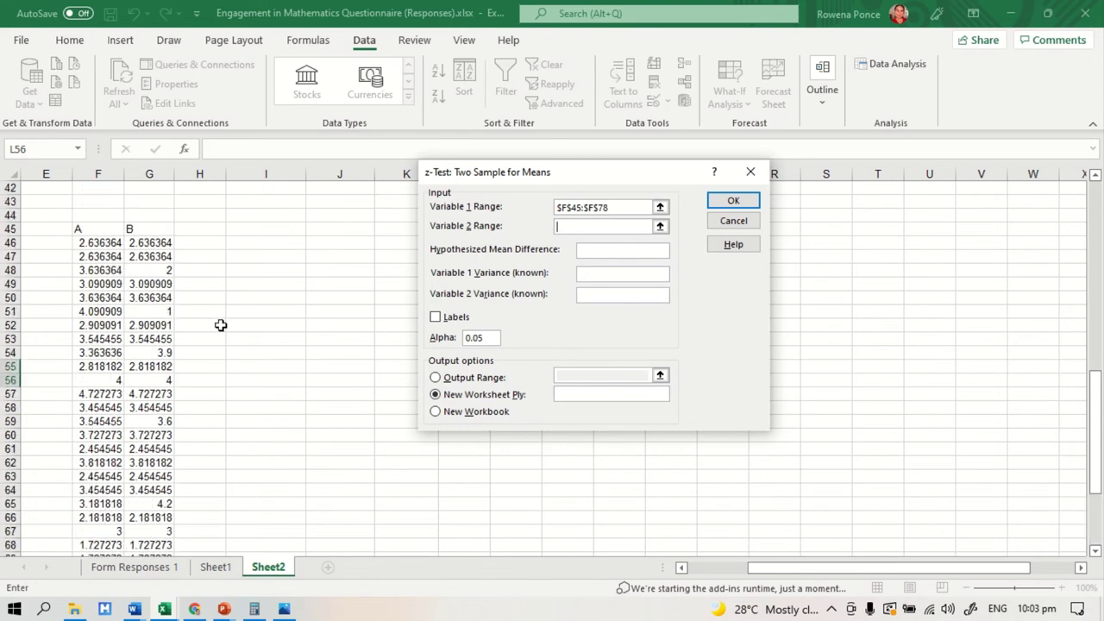
{"action": "scroll", "coordinate": [221, 325], "scroll_direction": "up", "scroll_amount": 1}
{"action": "left_click_drag", "start_coordinate": [148, 271], "coordinate": [166, 335]}
{"action": "scroll", "coordinate": [164, 335], "scroll_direction": "up", "scroll_amount": 4}
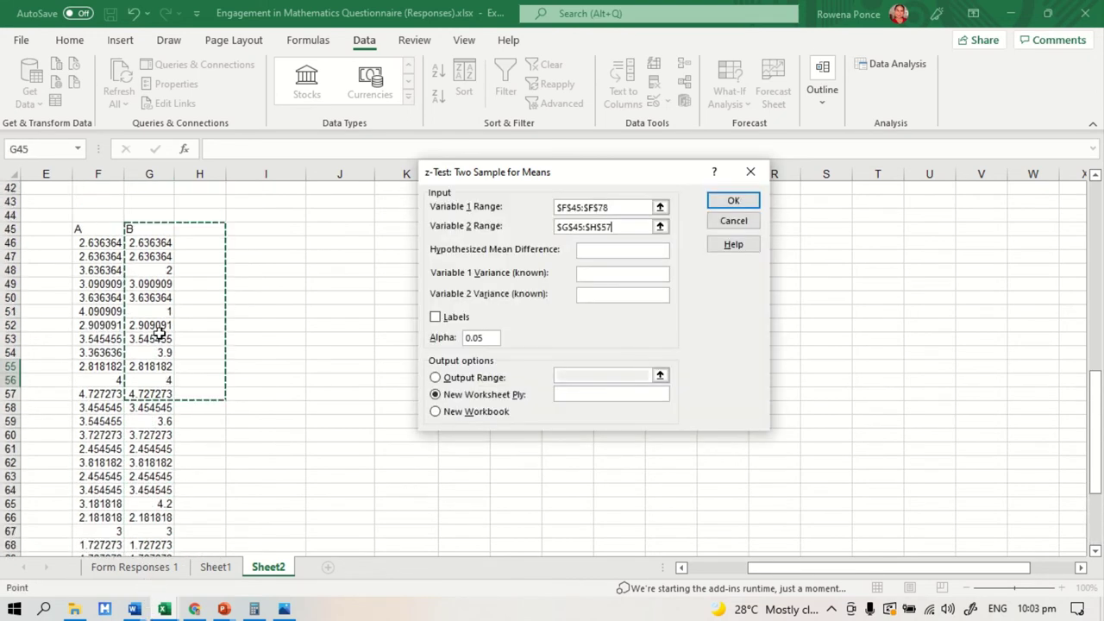
{"action": "left_click", "coordinate": [135, 244]}
{"action": "left_click_drag", "start_coordinate": [136, 244], "coordinate": [136, 539]}
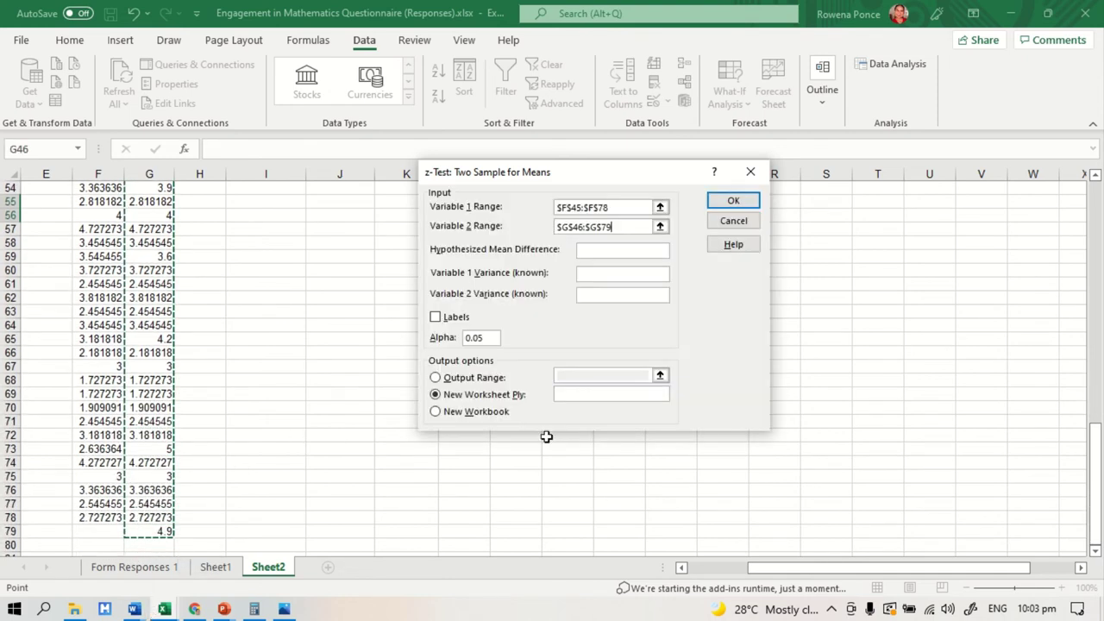
Step: Try to run the z-test with output at I55 and no known variances, and dismiss the analysis dialogs
{"action": "left_click", "coordinate": [434, 380]}
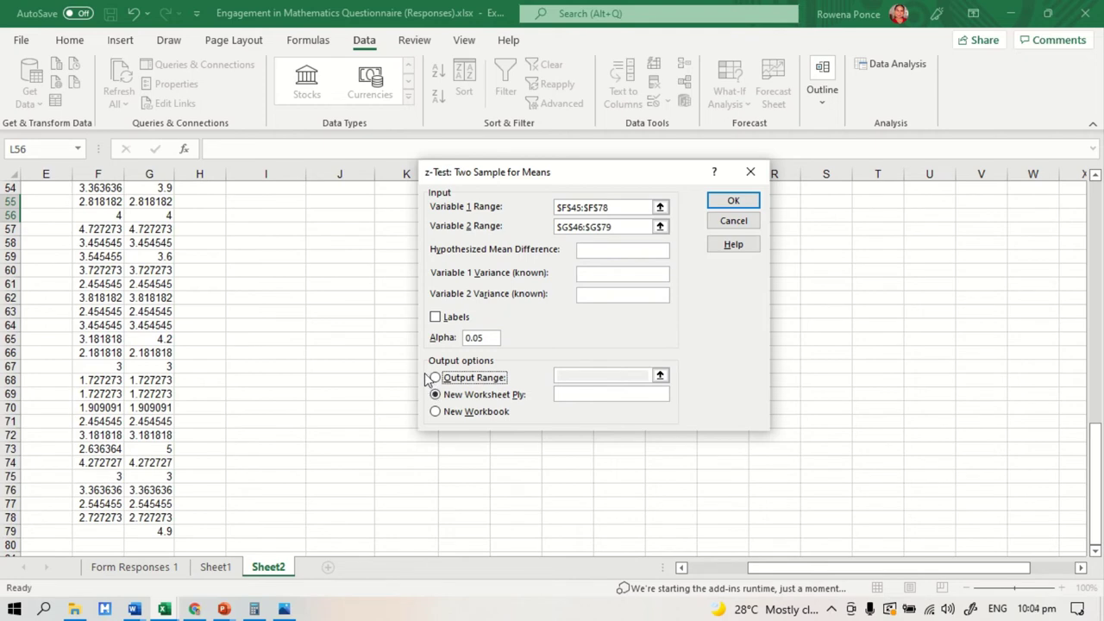
{"action": "left_click", "coordinate": [435, 380]}
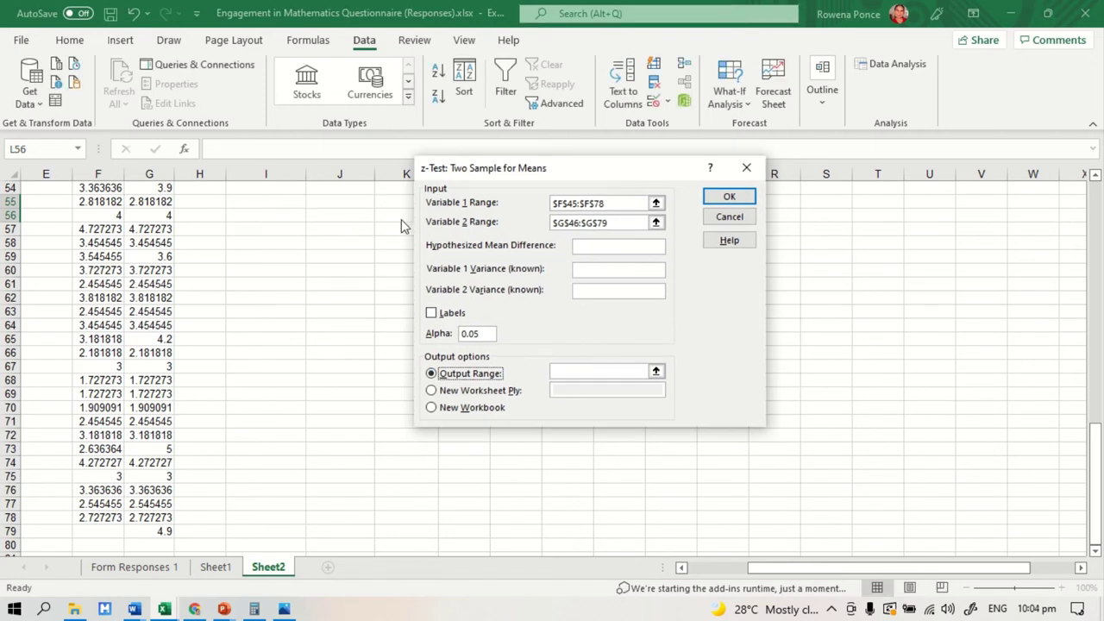
{"action": "left_click", "coordinate": [592, 375]}
{"action": "left_click", "coordinate": [258, 204]}
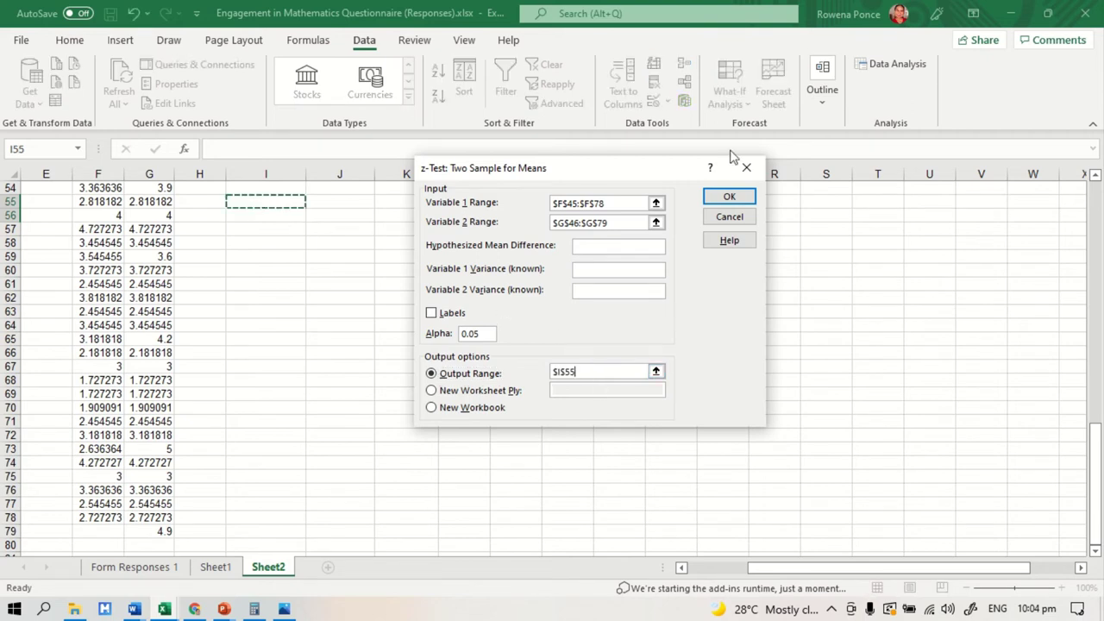
{"action": "left_click", "coordinate": [725, 197]}
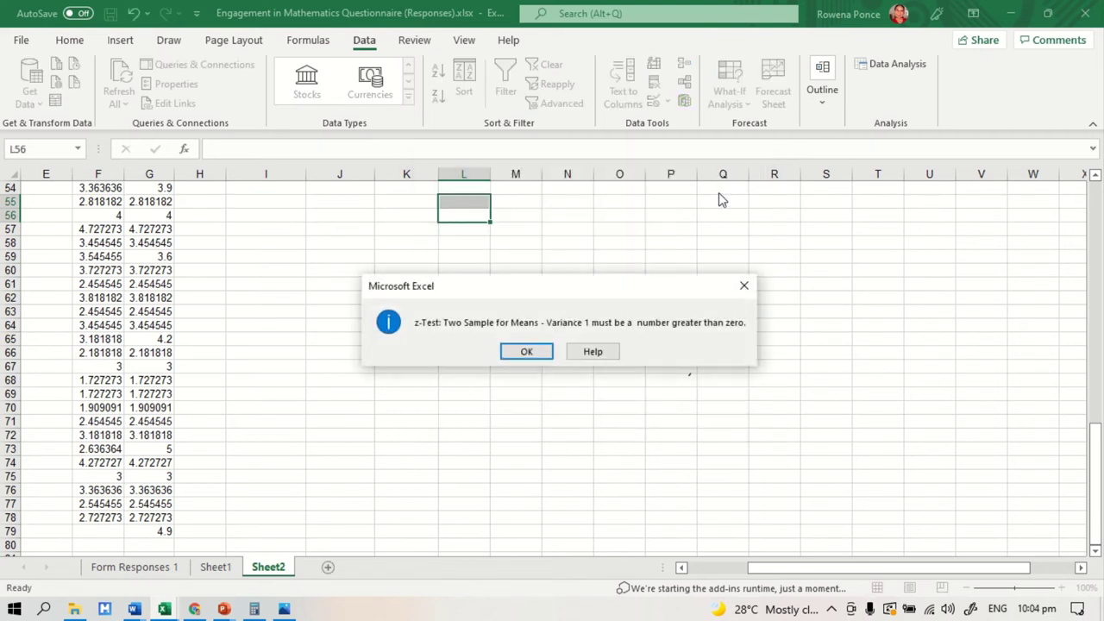
{"action": "left_click", "coordinate": [527, 353]}
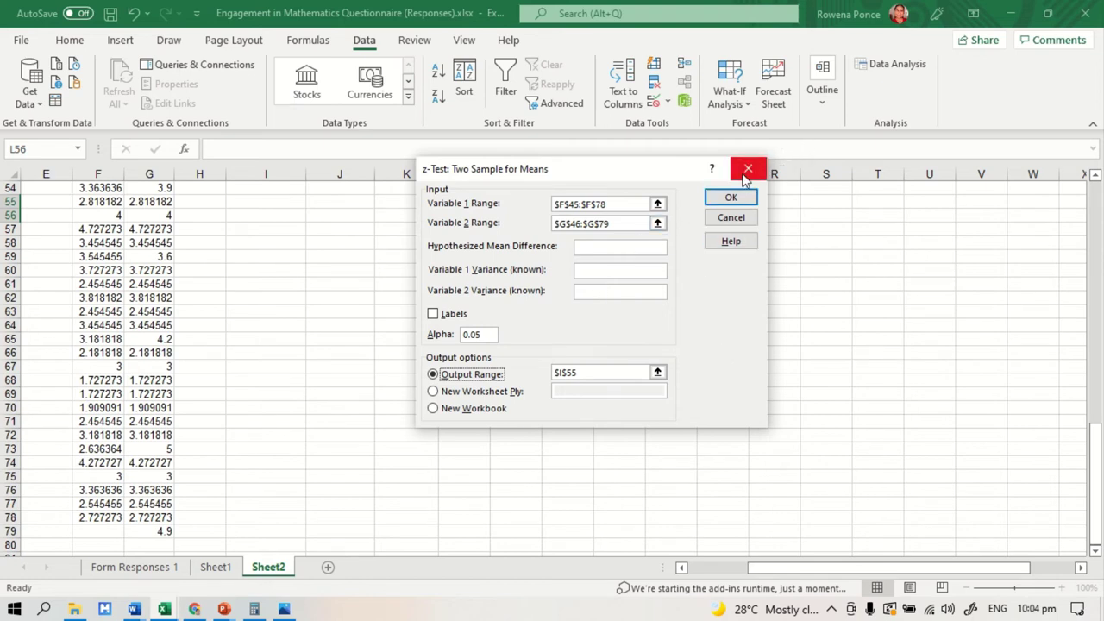
{"action": "left_click", "coordinate": [732, 220]}
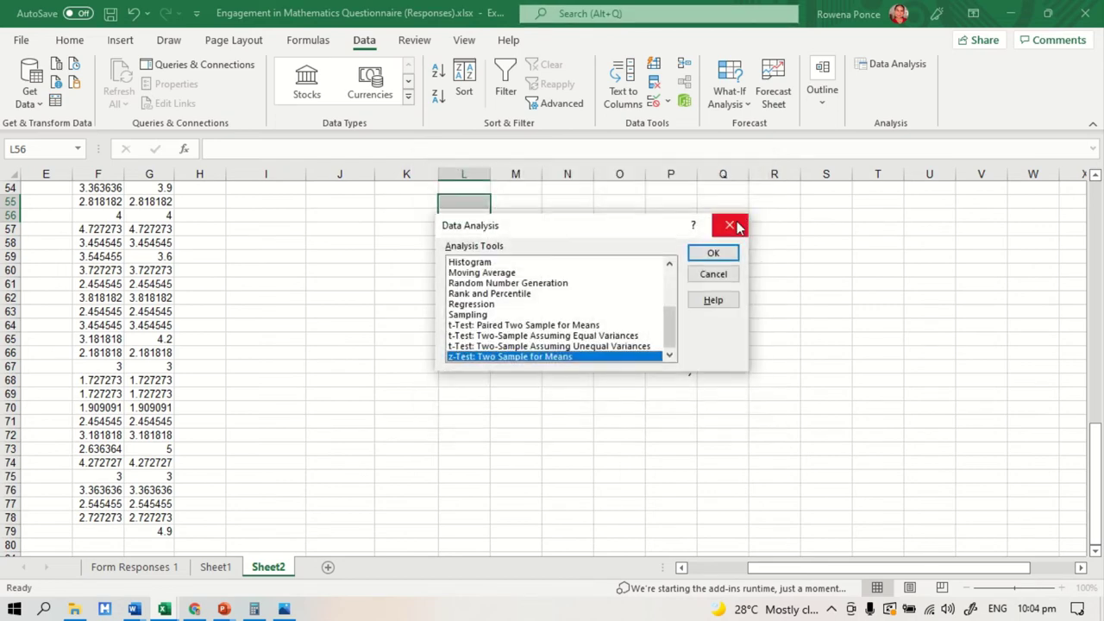
{"action": "left_click", "coordinate": [738, 227]}
Step: Calculate the sample variance of the A scores in F83 with VAR.S over F46:F78
{"action": "scroll", "coordinate": [775, 336], "scroll_direction": "up", "scroll_amount": 7}
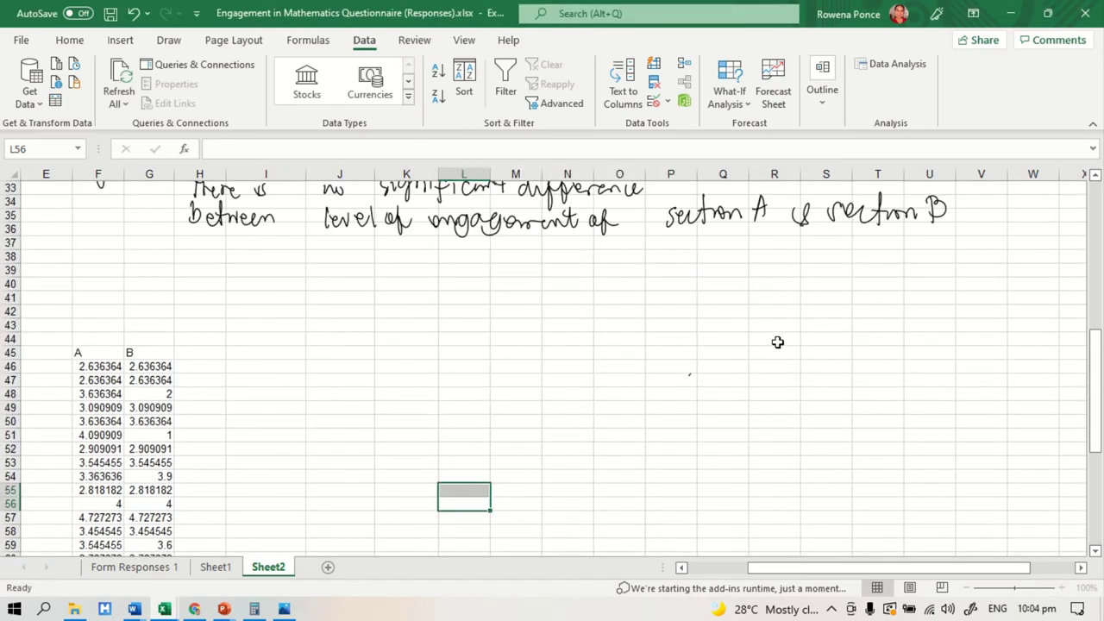
{"action": "scroll", "coordinate": [693, 321], "scroll_direction": "down", "scroll_amount": 9}
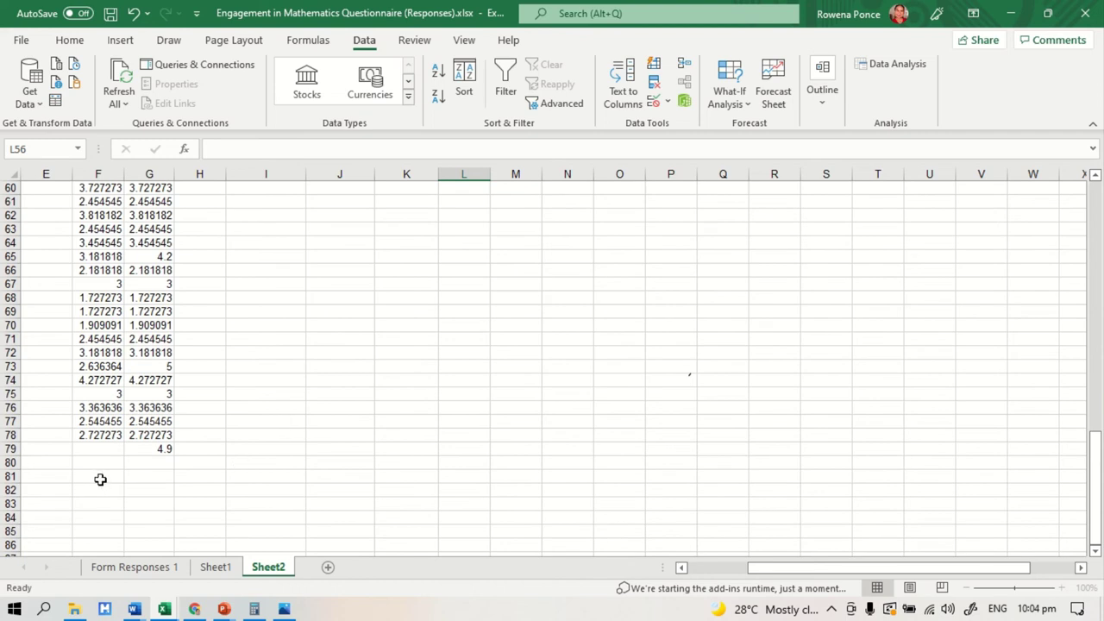
{"action": "scroll", "coordinate": [100, 479], "scroll_direction": "up", "scroll_amount": 5}
{"action": "scroll", "coordinate": [100, 247], "scroll_direction": "up", "scroll_amount": 4}
{"action": "scroll", "coordinate": [147, 332], "scroll_direction": "down", "scroll_amount": 7}
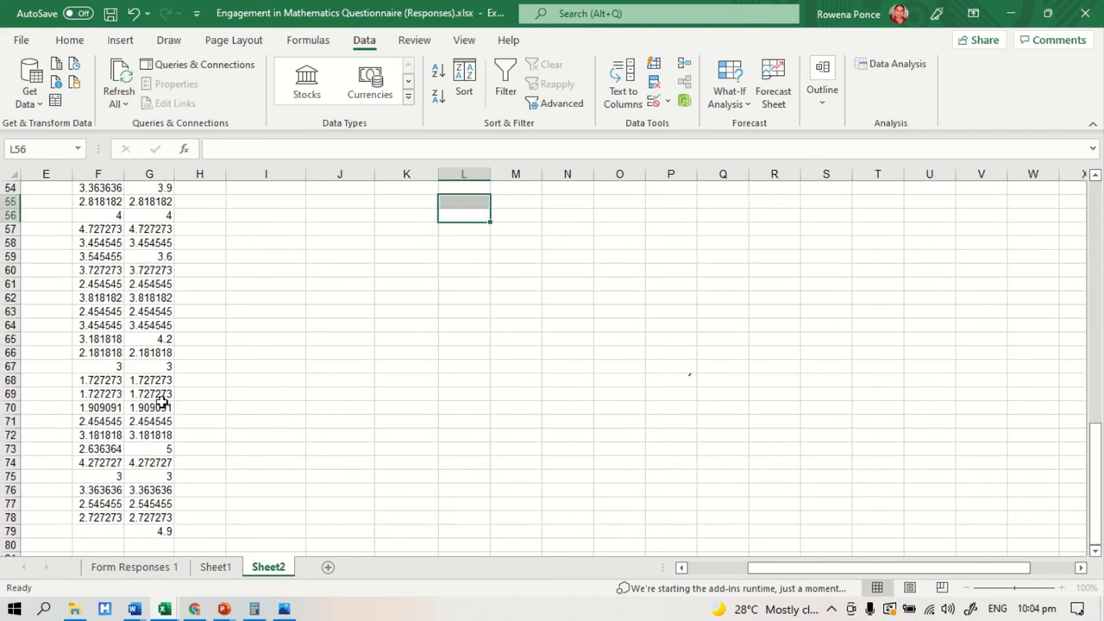
{"action": "scroll", "coordinate": [109, 330], "scroll_direction": "down", "scroll_amount": 6}
{"action": "left_click", "coordinate": [104, 337]}
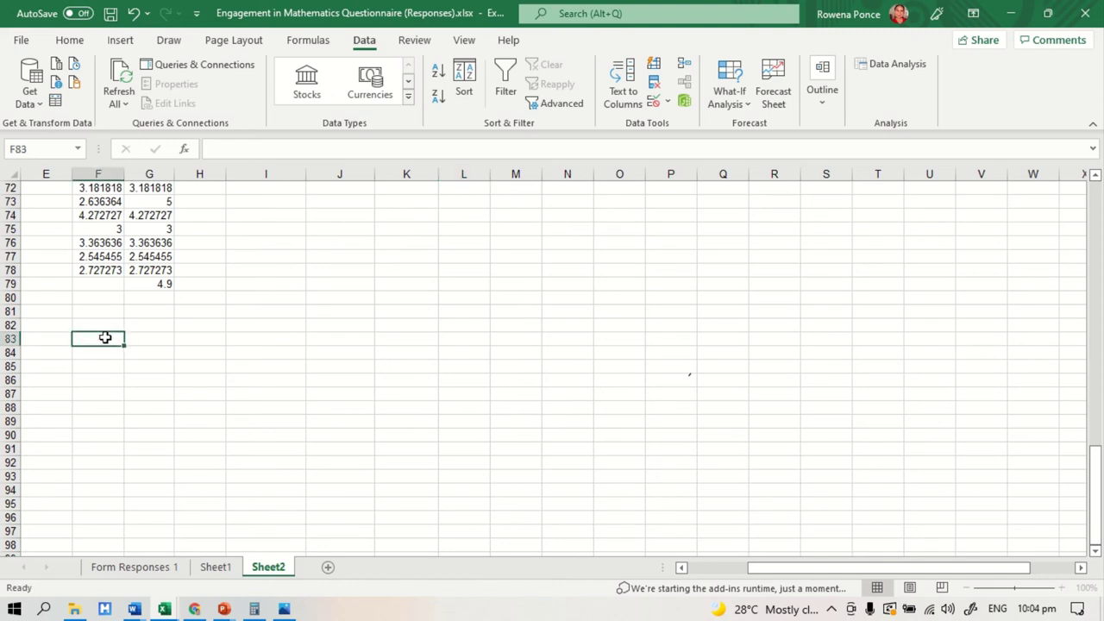
{"action": "type", "text": "="}
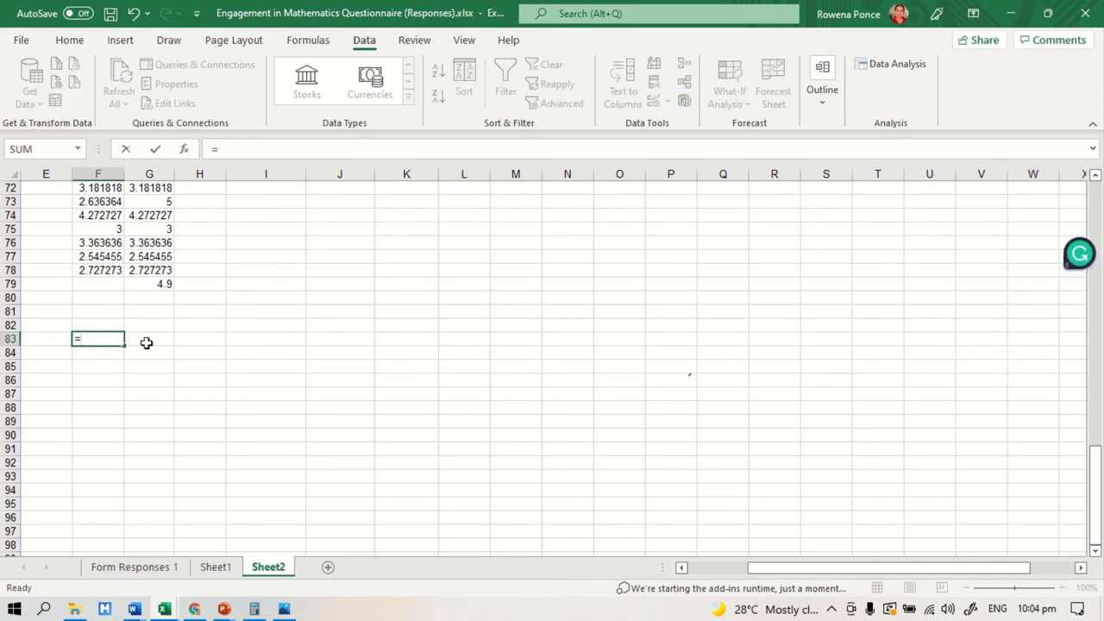
{"action": "type", "text": "var"}
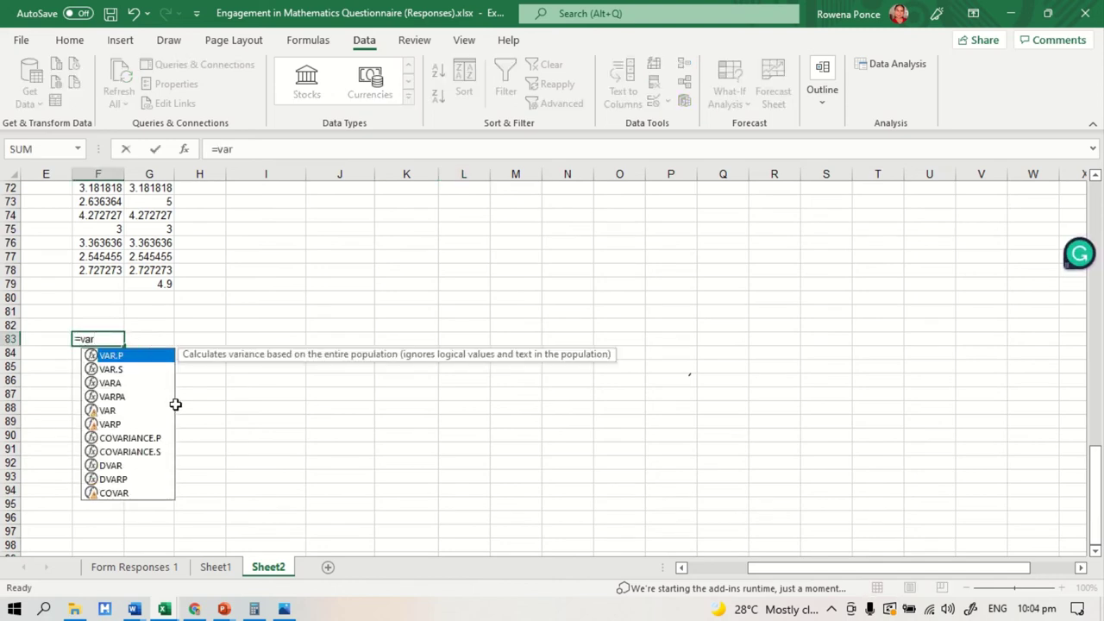
{"action": "left_click", "coordinate": [111, 370]}
{"action": "double_click", "coordinate": [110, 369]}
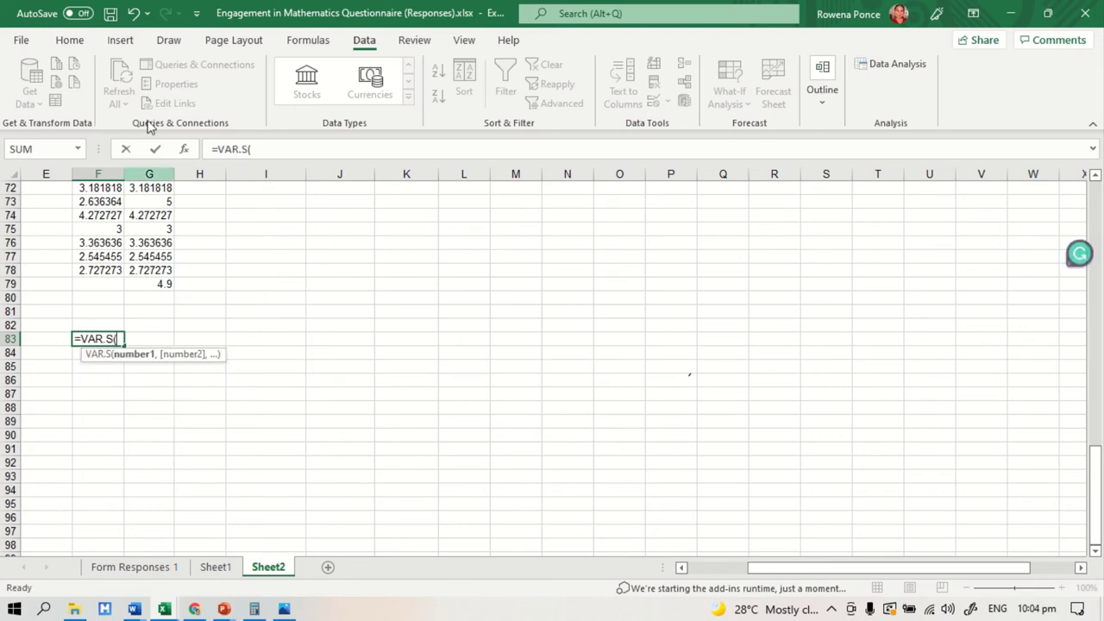
{"action": "scroll", "coordinate": [153, 338], "scroll_direction": "up", "scroll_amount": 13}
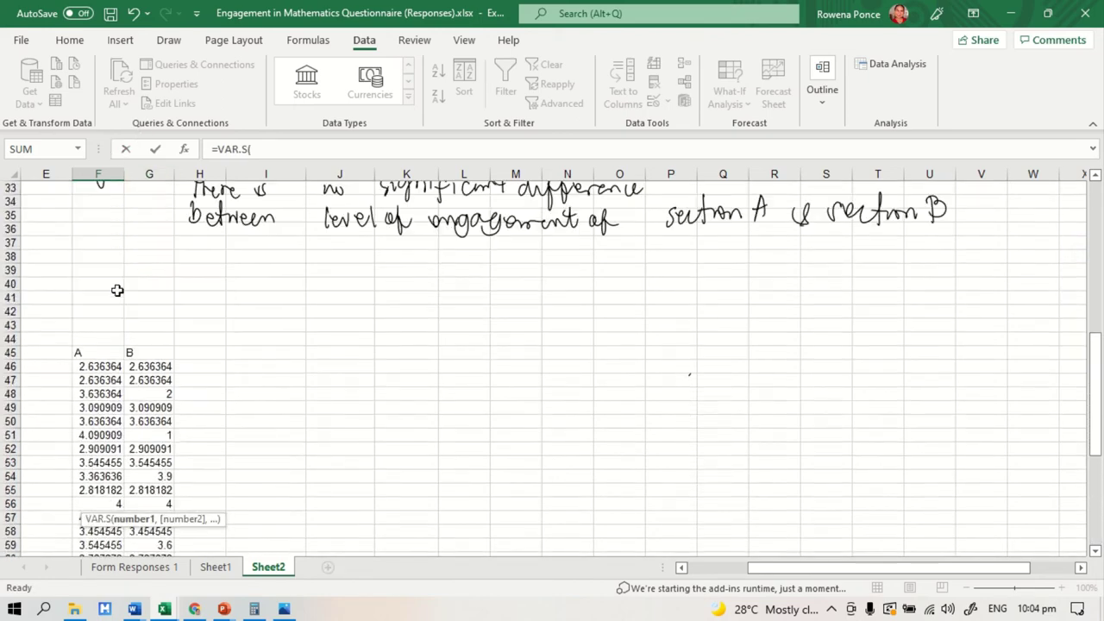
{"action": "left_click_drag", "start_coordinate": [93, 369], "coordinate": [111, 527]}
{"action": "scroll", "coordinate": [362, 475], "scroll_direction": "down", "scroll_amount": 3}
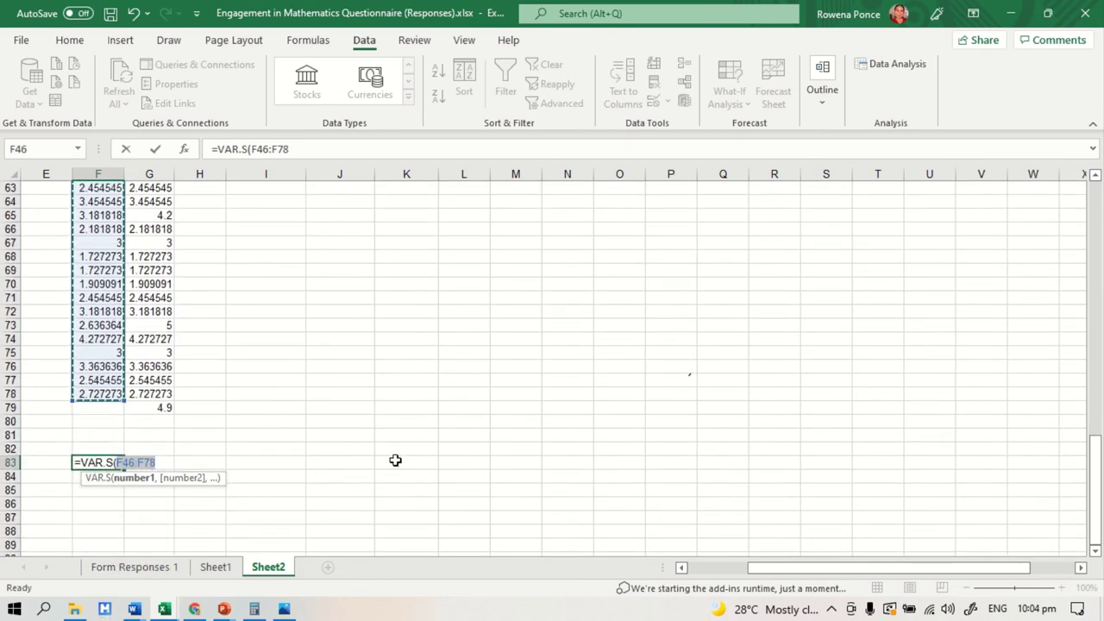
{"action": "key", "text": "Return"}
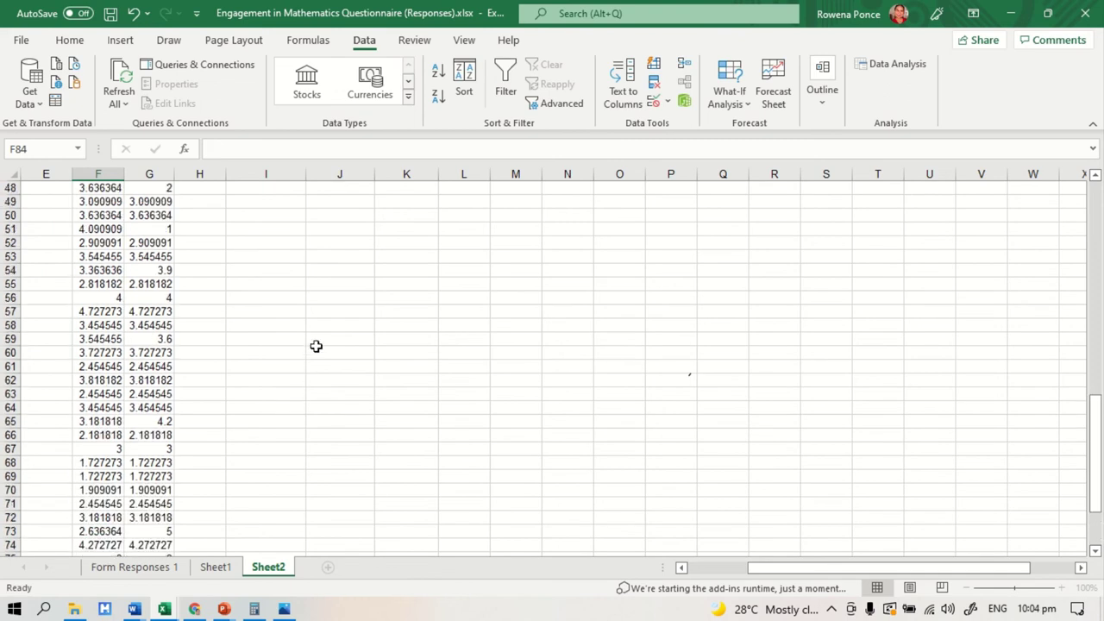
Step: Calculate the sample variance of the B scores in G83 with VAR.S over G46:G79
{"action": "left_click", "coordinate": [143, 464]}
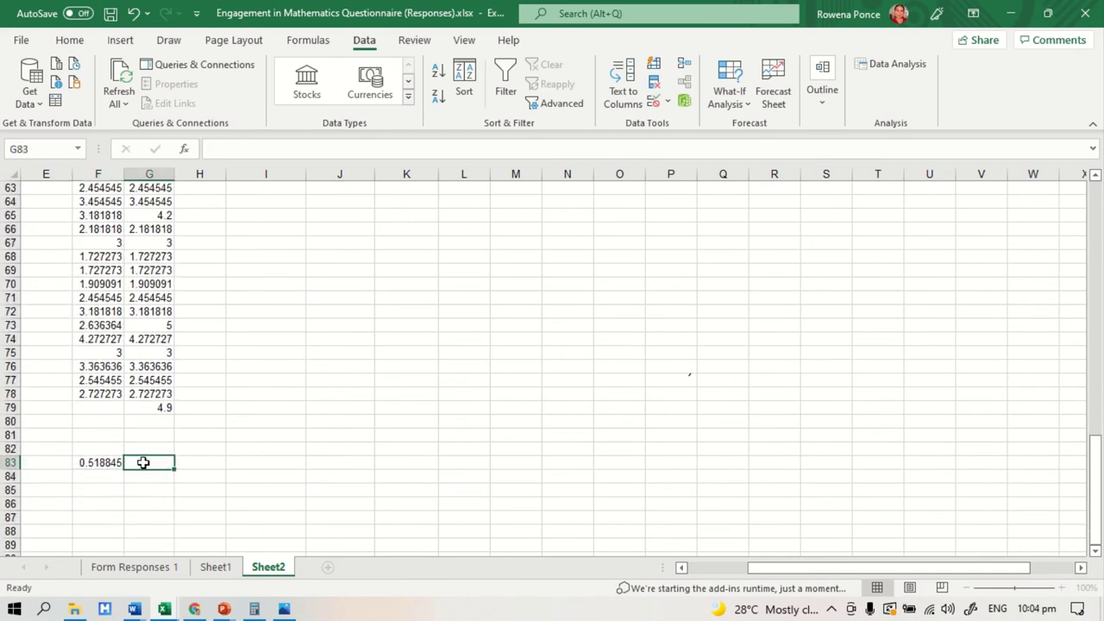
{"action": "type", "text": "=v"}
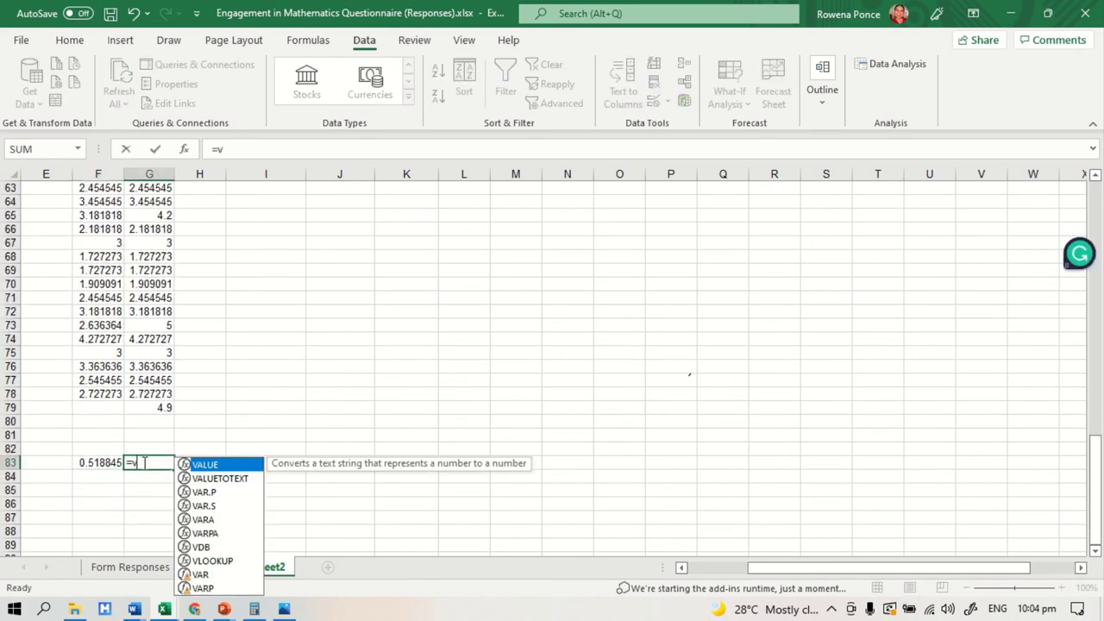
{"action": "type", "text": "ar"}
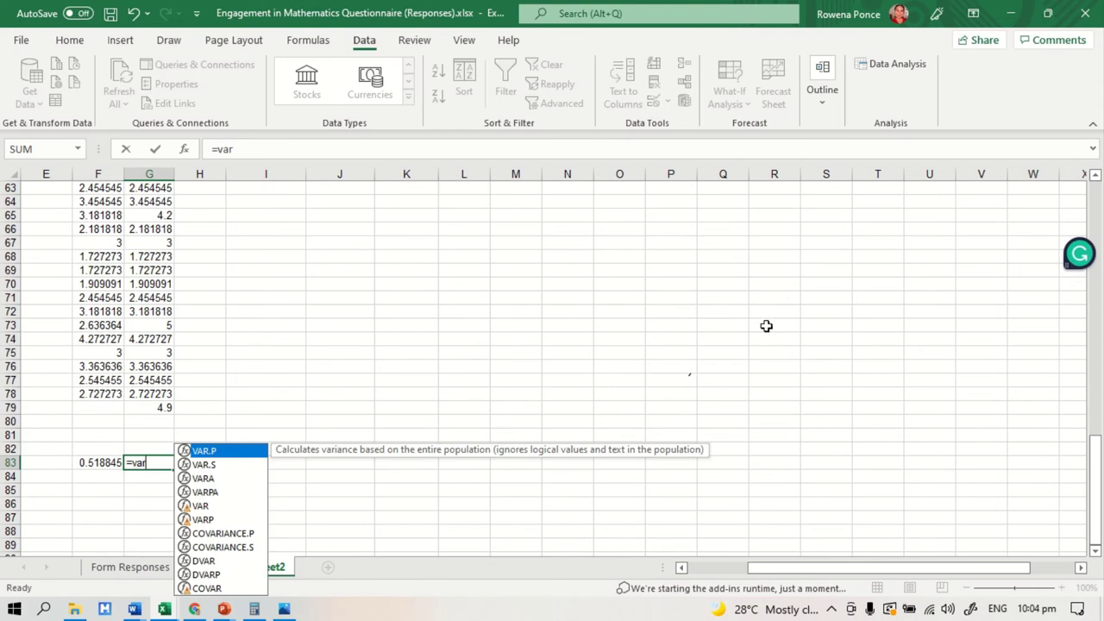
{"action": "double_click", "coordinate": [215, 471]}
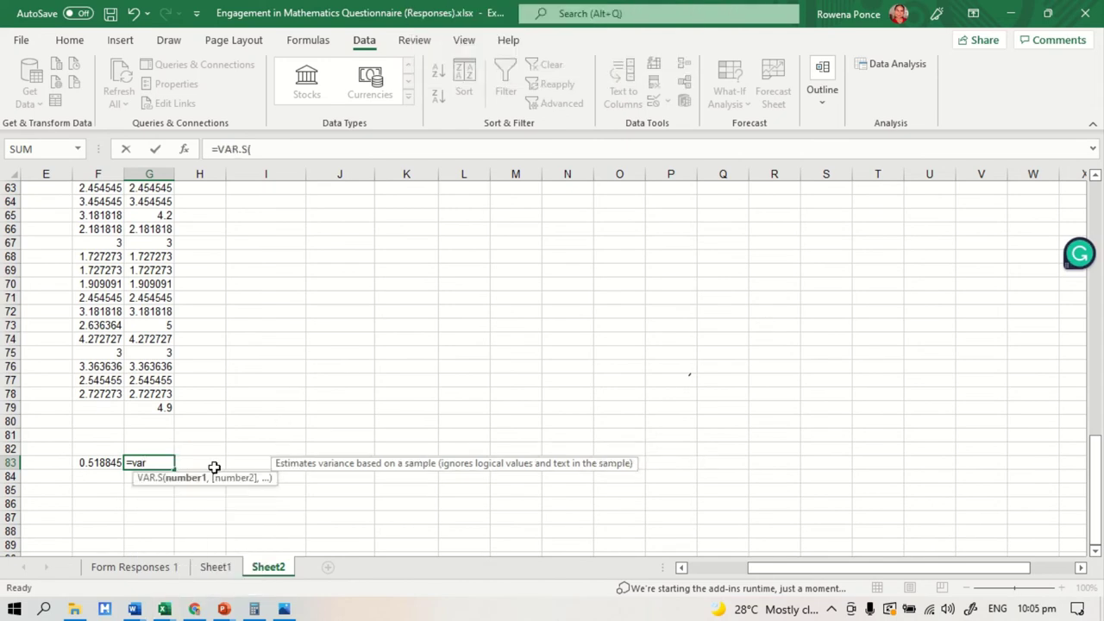
{"action": "scroll", "coordinate": [184, 259], "scroll_direction": "up", "scroll_amount": 11}
{"action": "scroll", "coordinate": [149, 343], "scroll_direction": "down", "scroll_amount": 1}
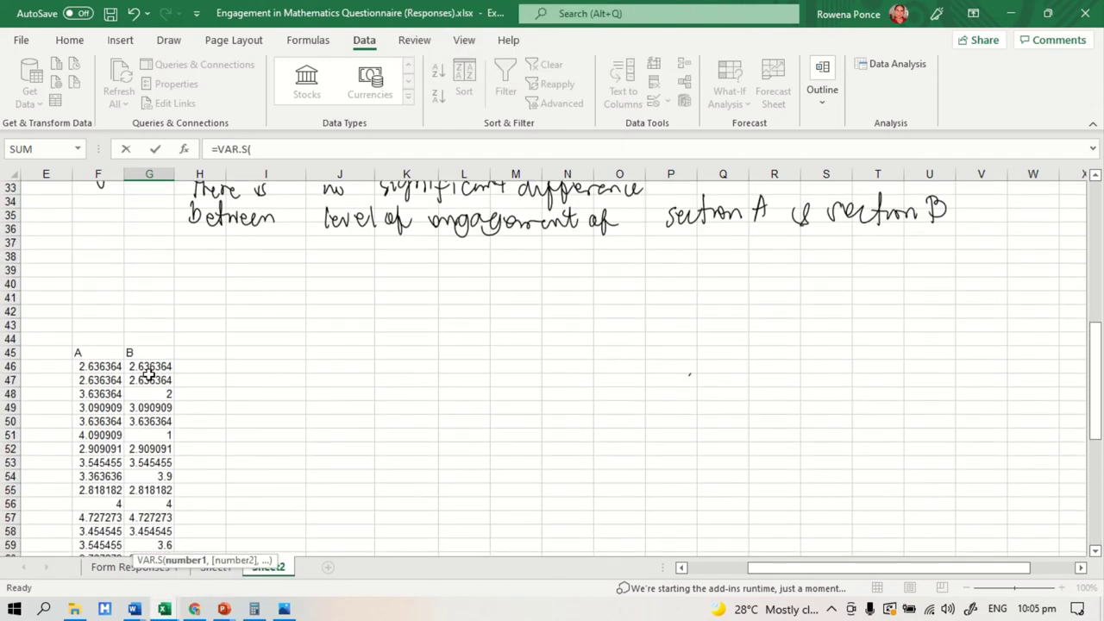
{"action": "left_click_drag", "start_coordinate": [149, 365], "coordinate": [168, 519]}
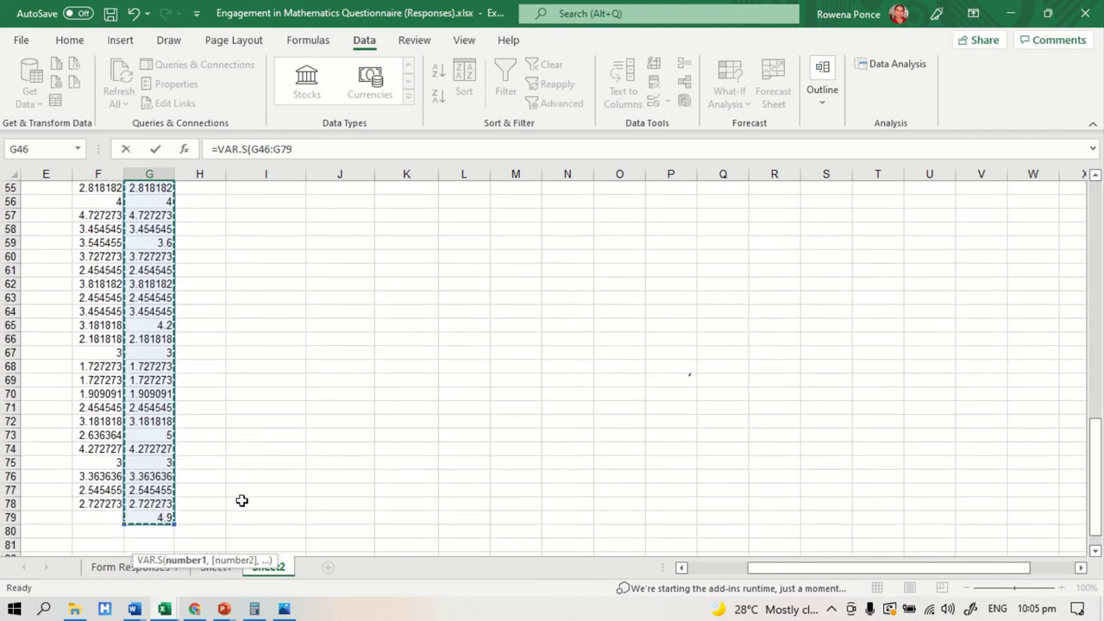
{"action": "scroll", "coordinate": [409, 432], "scroll_direction": "down", "scroll_amount": 6}
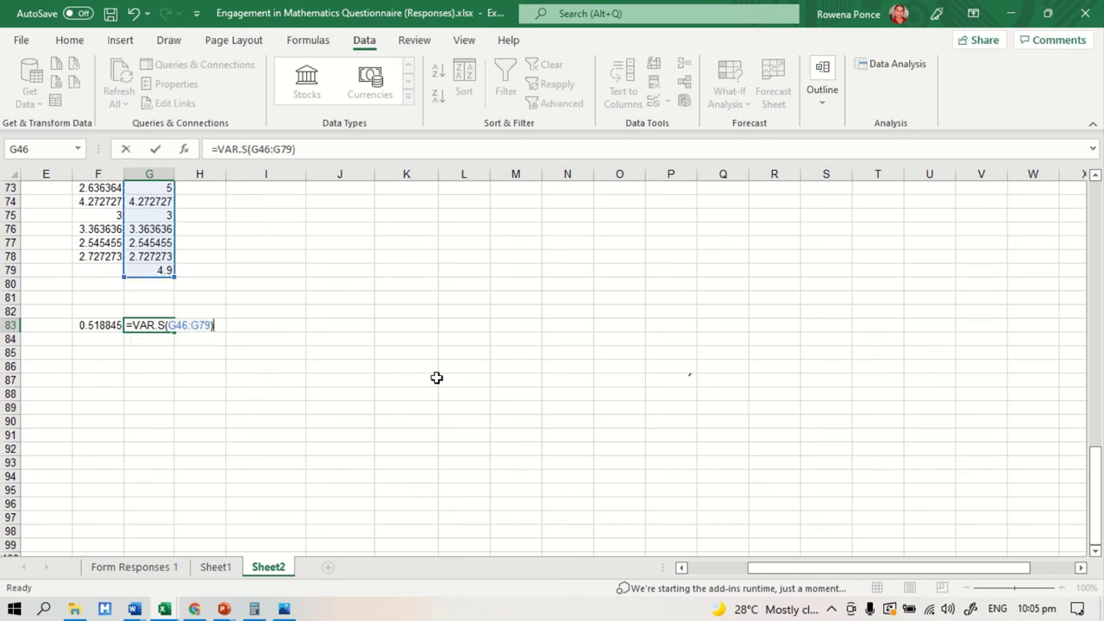
{"action": "key", "text": "Return"}
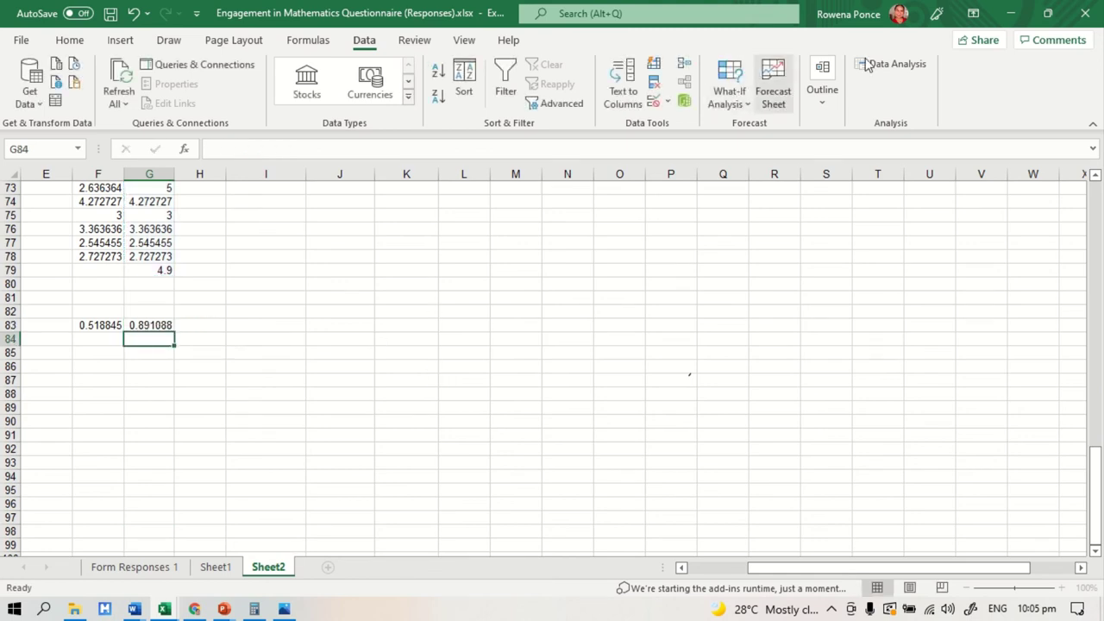
Step: Enter 0.518845 and 0.891088 as the z-test's known variances for Variables 1 and 2, and try to run the test
{"action": "left_click", "coordinate": [892, 64]}
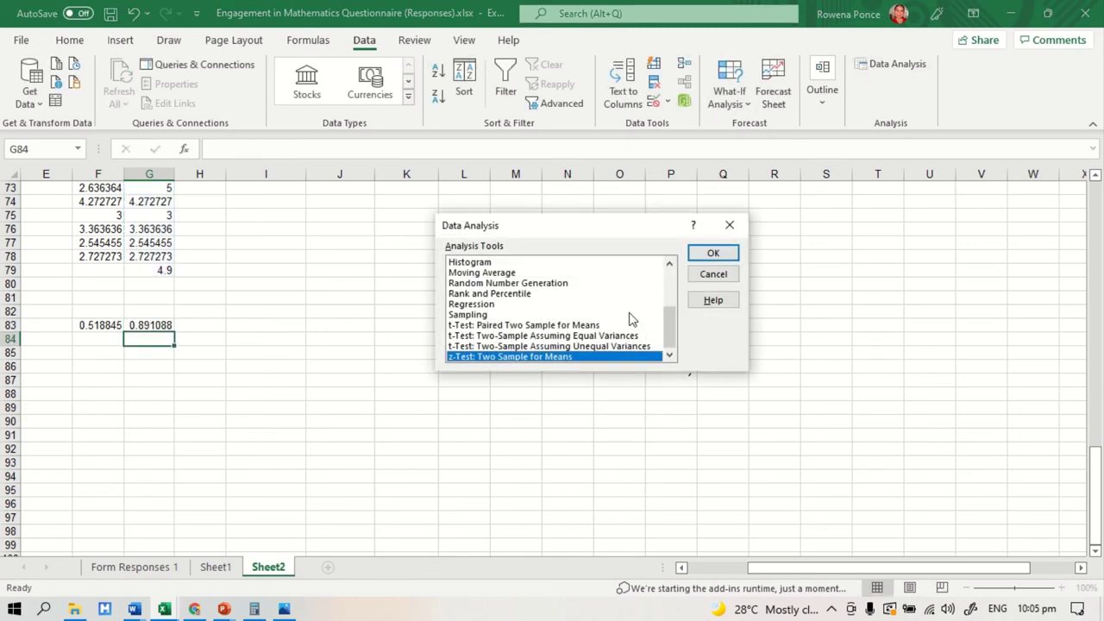
{"action": "left_click", "coordinate": [713, 253]}
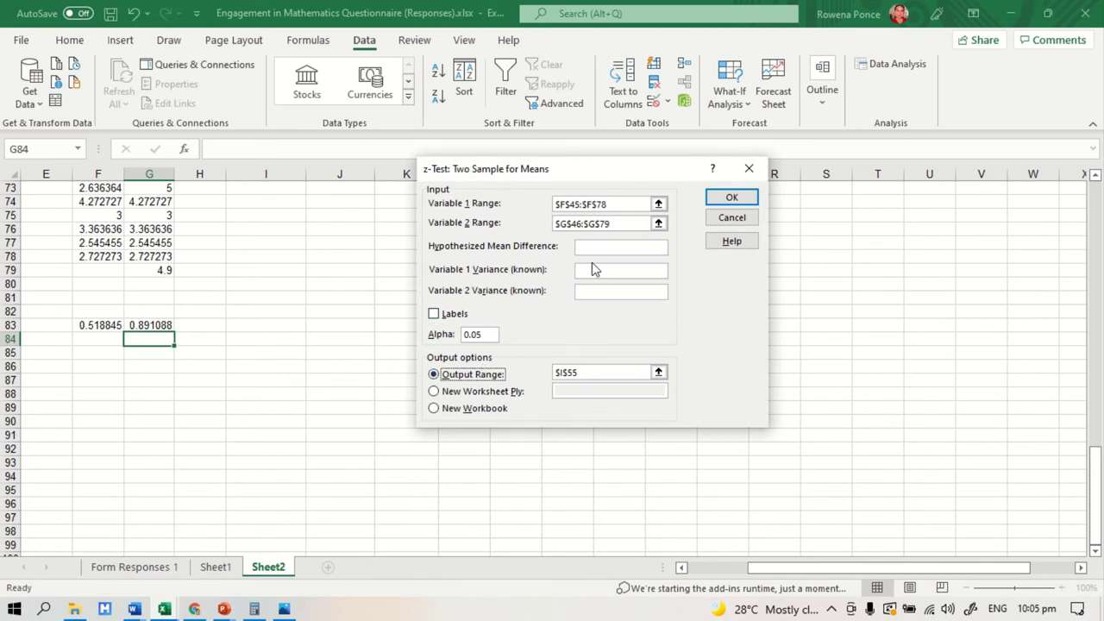
{"action": "left_click", "coordinate": [586, 272]}
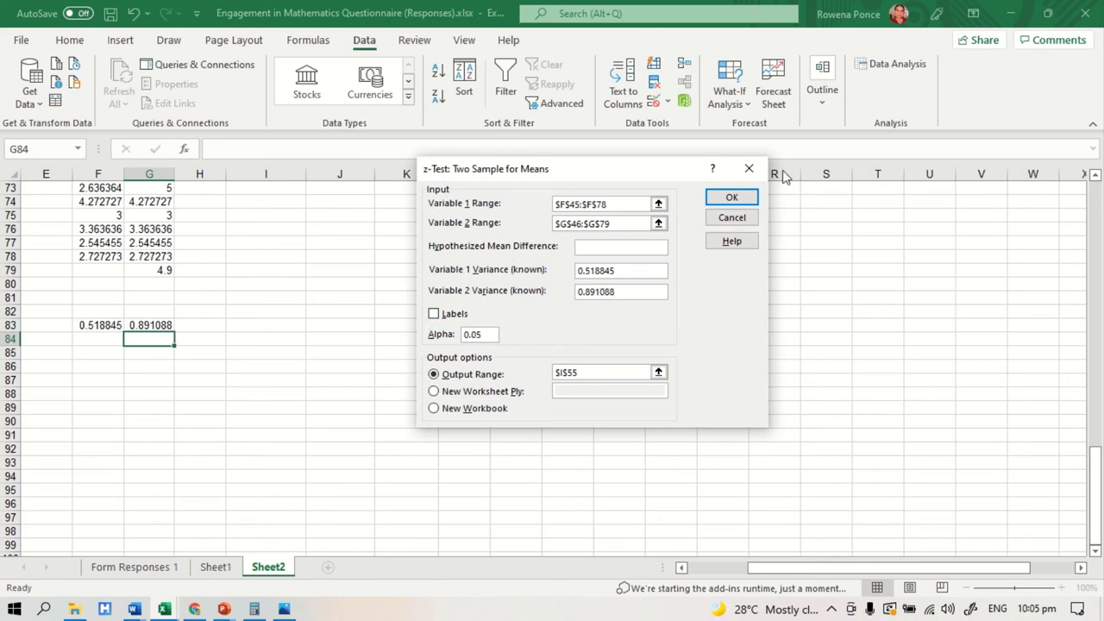
{"action": "left_click", "coordinate": [733, 199]}
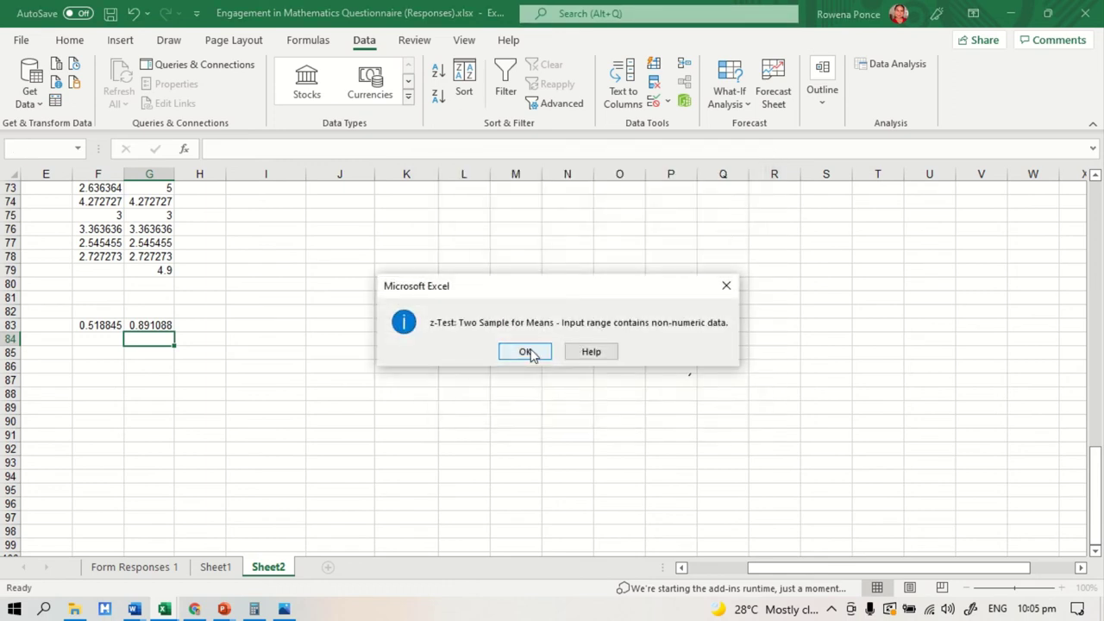
{"action": "left_click", "coordinate": [527, 352]}
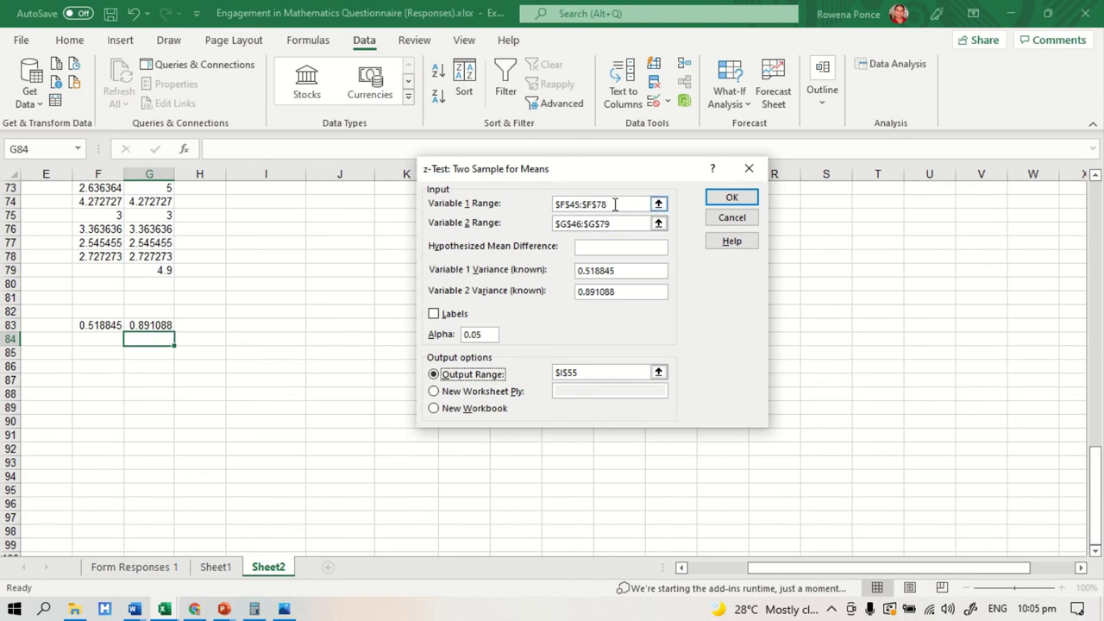
Step: Set the z-test's Variable 1 range to F46:F78, leaving out the column header
{"action": "double_click", "coordinate": [615, 204]}
{"action": "scroll", "coordinate": [164, 259], "scroll_direction": "up", "scroll_amount": 9}
{"action": "left_click_drag", "start_coordinate": [101, 202], "coordinate": [102, 519]}
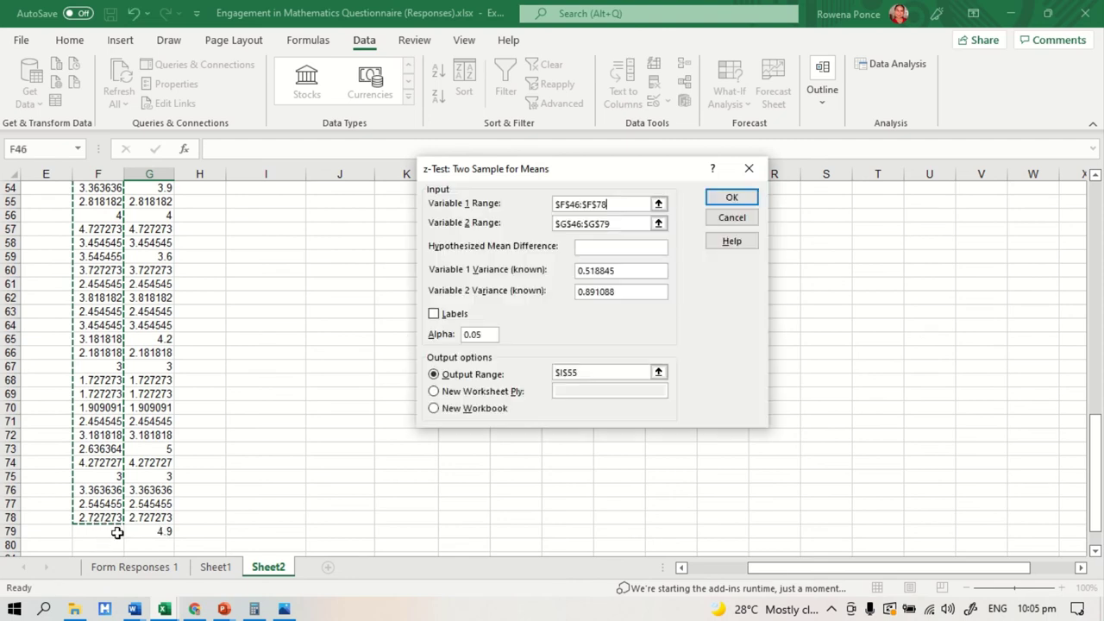
Step: Reselect G46:G79 as the z-test's Variable 2 range and run the test with output at I55
{"action": "double_click", "coordinate": [626, 223]}
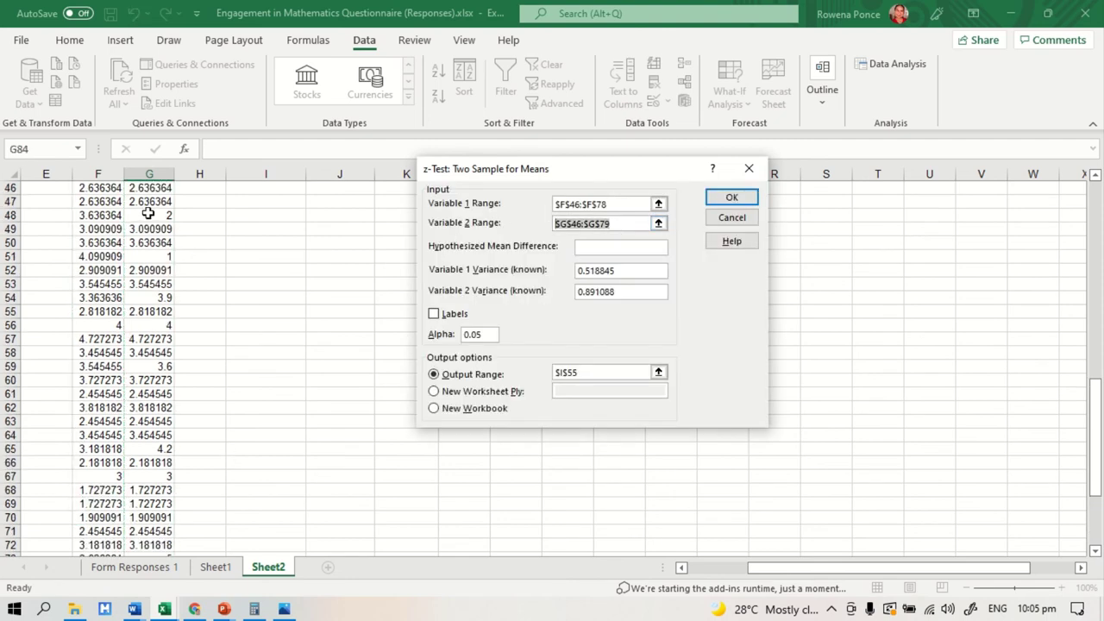
{"action": "scroll", "coordinate": [164, 345], "scroll_direction": "up", "scroll_amount": 5}
{"action": "left_click_drag", "start_coordinate": [152, 395], "coordinate": [166, 529]}
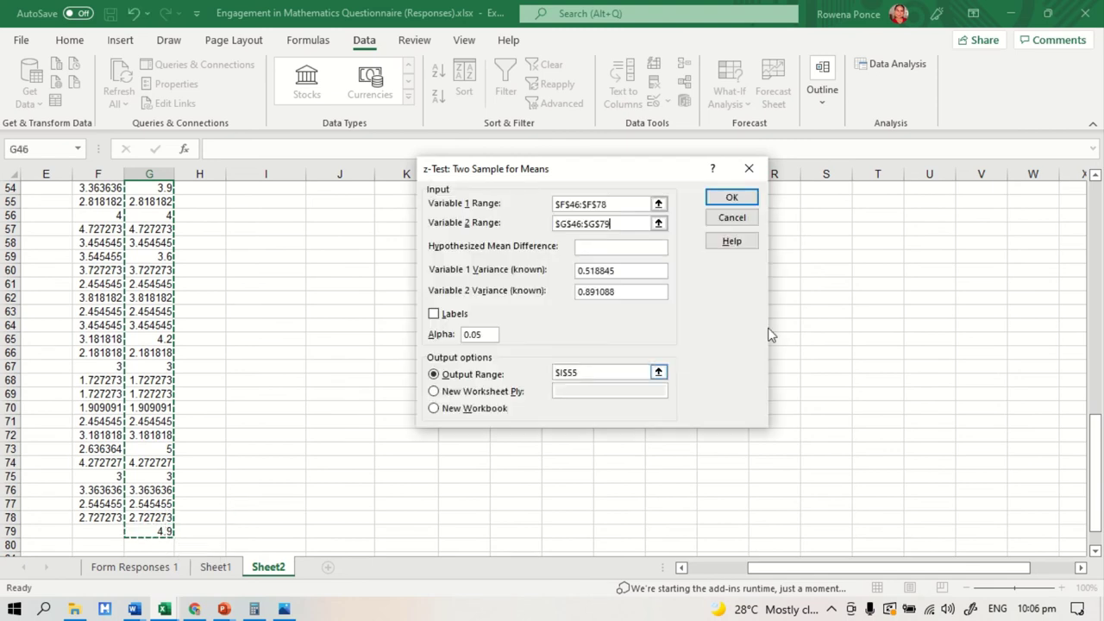
{"action": "type", "text": "\\"}
{"action": "key", "text": "Return"}
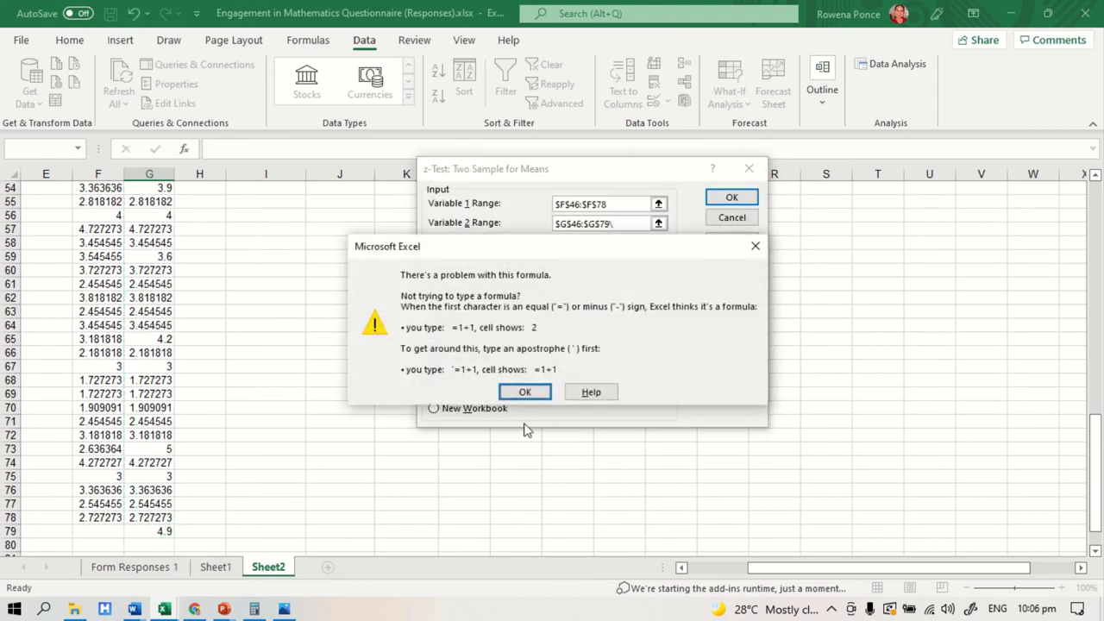
{"action": "left_click", "coordinate": [754, 247]}
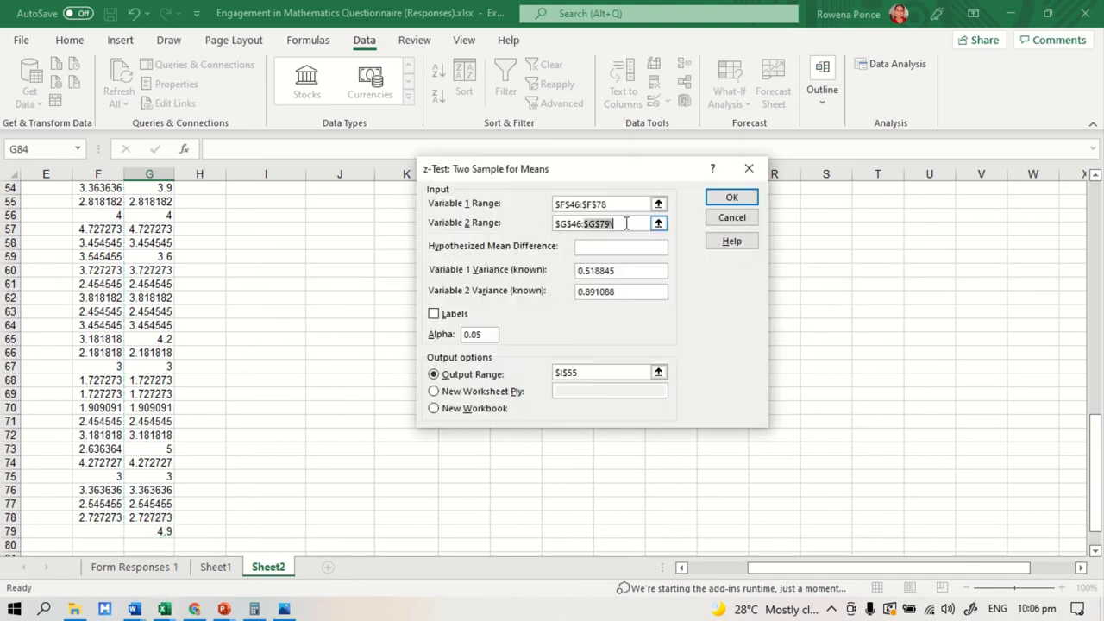
{"action": "left_click", "coordinate": [626, 226]}
{"action": "left_click", "coordinate": [730, 196]}
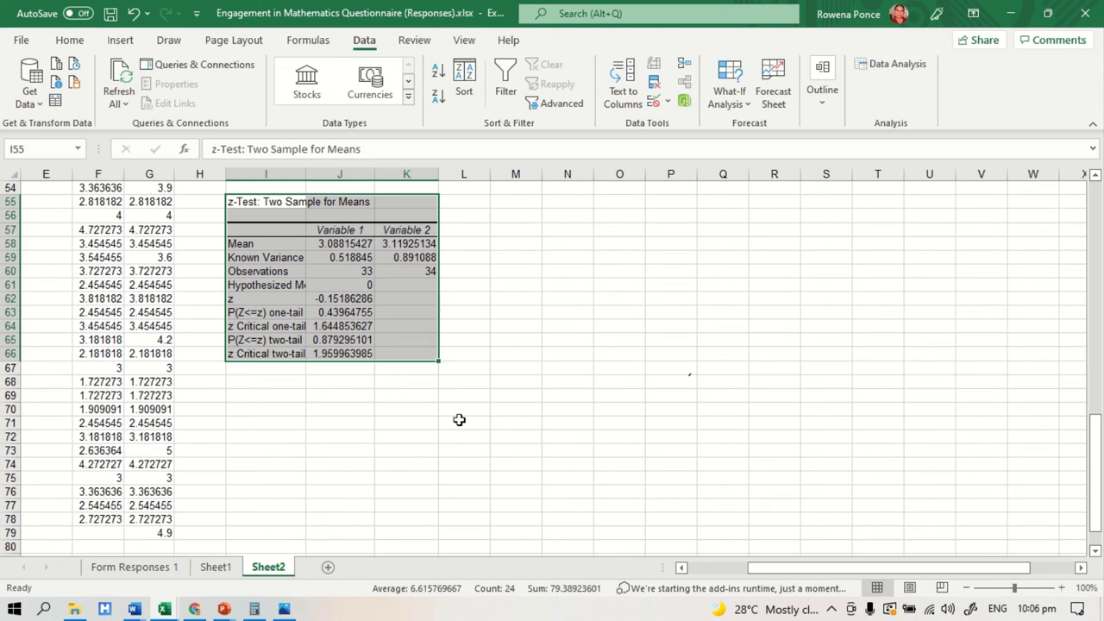
Step: Examine the z statistic and two-tail critical value in the z-test output against the handwritten hypothesis and the A and B scores
{"action": "scroll", "coordinate": [520, 452], "scroll_direction": "up", "scroll_amount": 1}
{"action": "scroll", "coordinate": [519, 452], "scroll_direction": "up", "scroll_amount": 1}
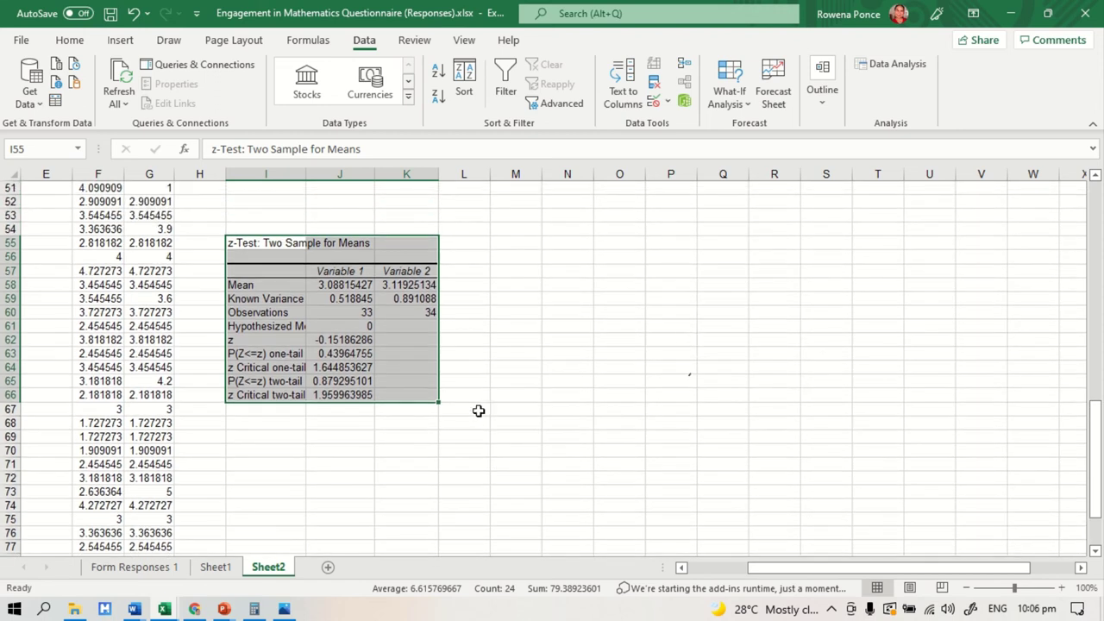
{"action": "left_click", "coordinate": [362, 339]}
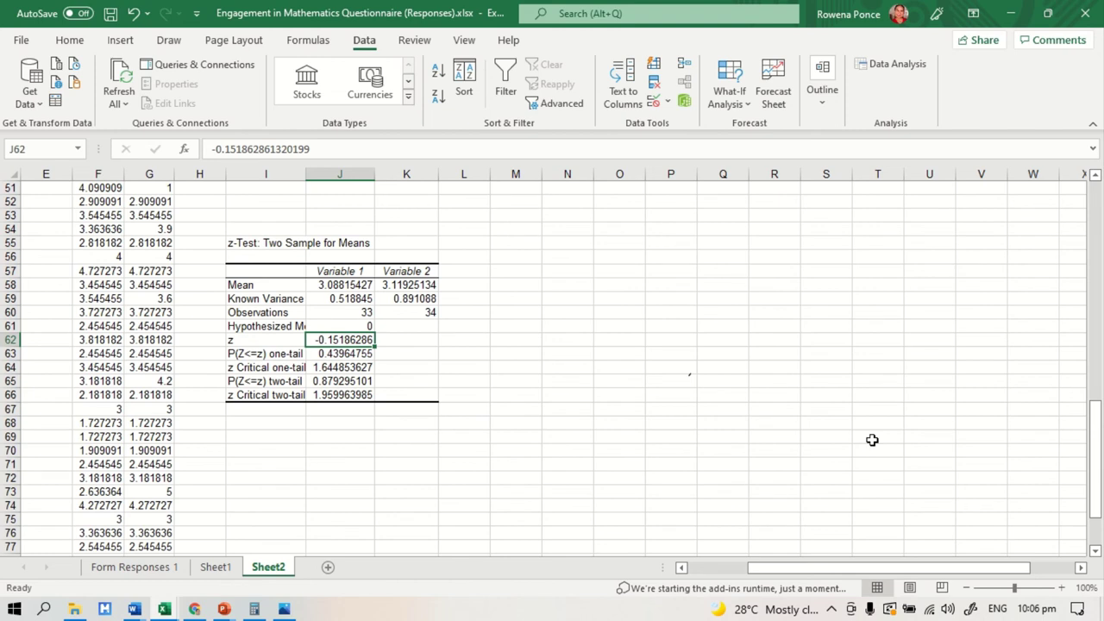
{"action": "left_click", "coordinate": [335, 395]}
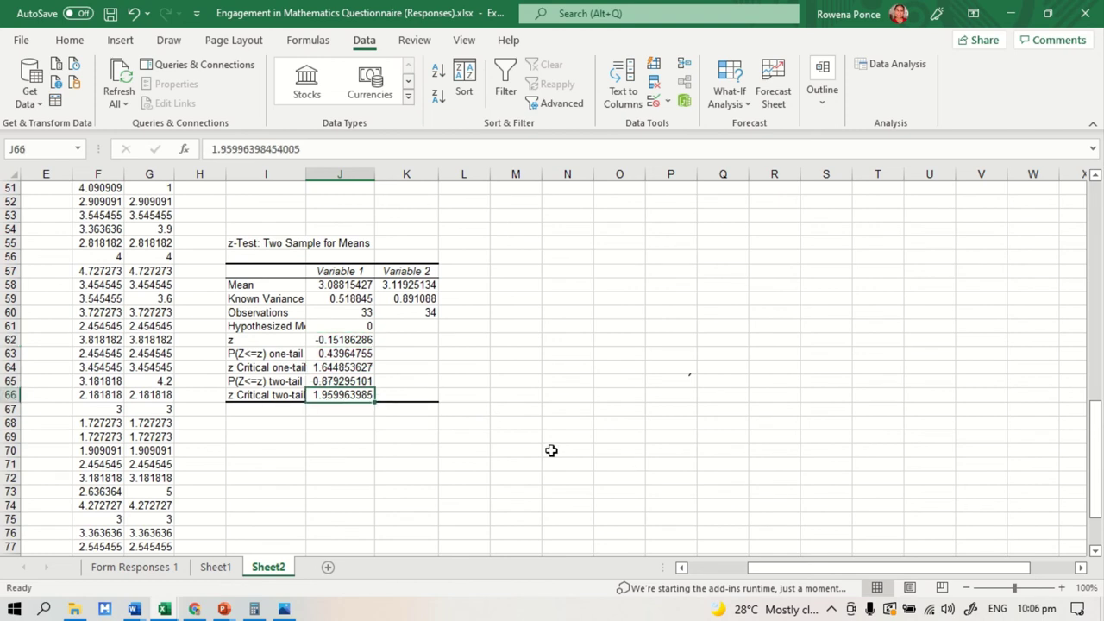
{"action": "left_click", "coordinate": [365, 339]}
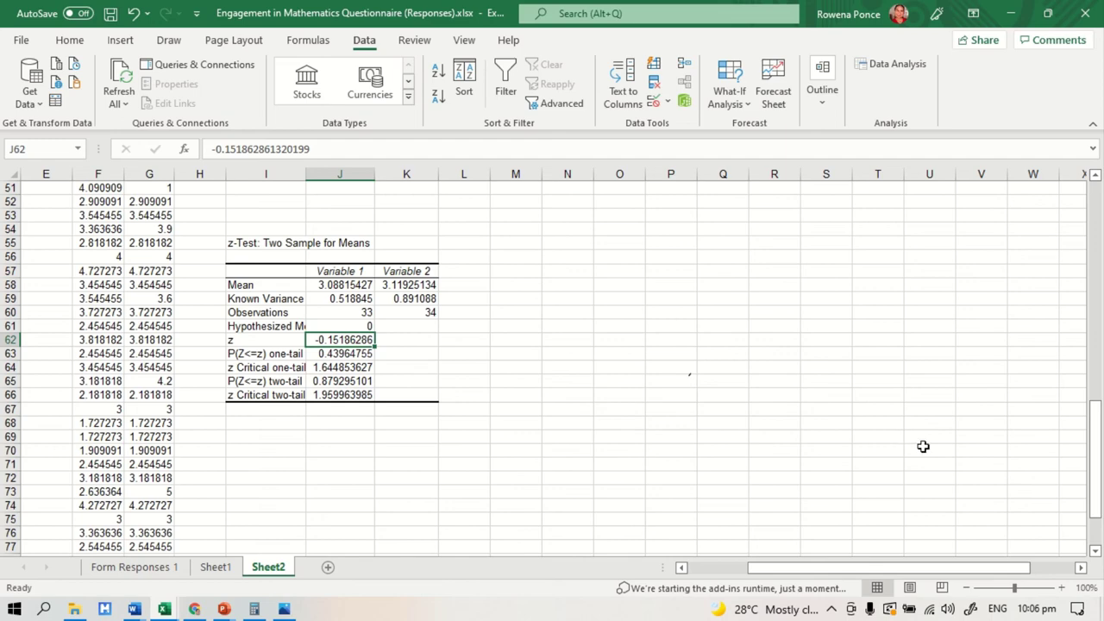
{"action": "scroll", "coordinate": [923, 446], "scroll_direction": "up", "scroll_amount": 8}
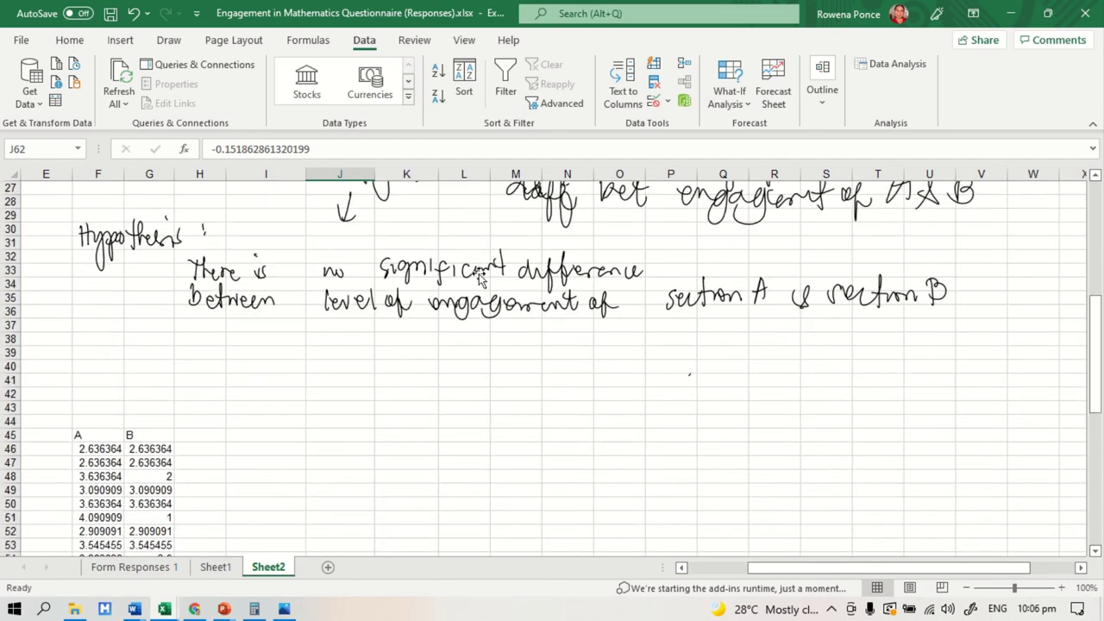
{"action": "scroll", "coordinate": [604, 431], "scroll_direction": "down", "scroll_amount": 1}
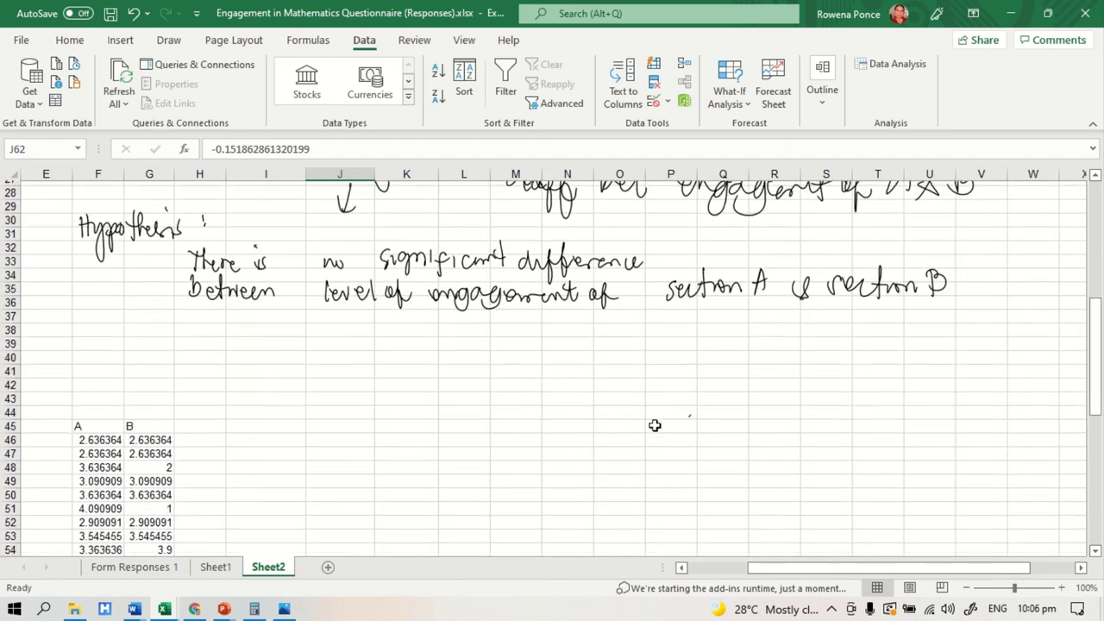
{"action": "scroll", "coordinate": [729, 456], "scroll_direction": "down", "scroll_amount": 9}
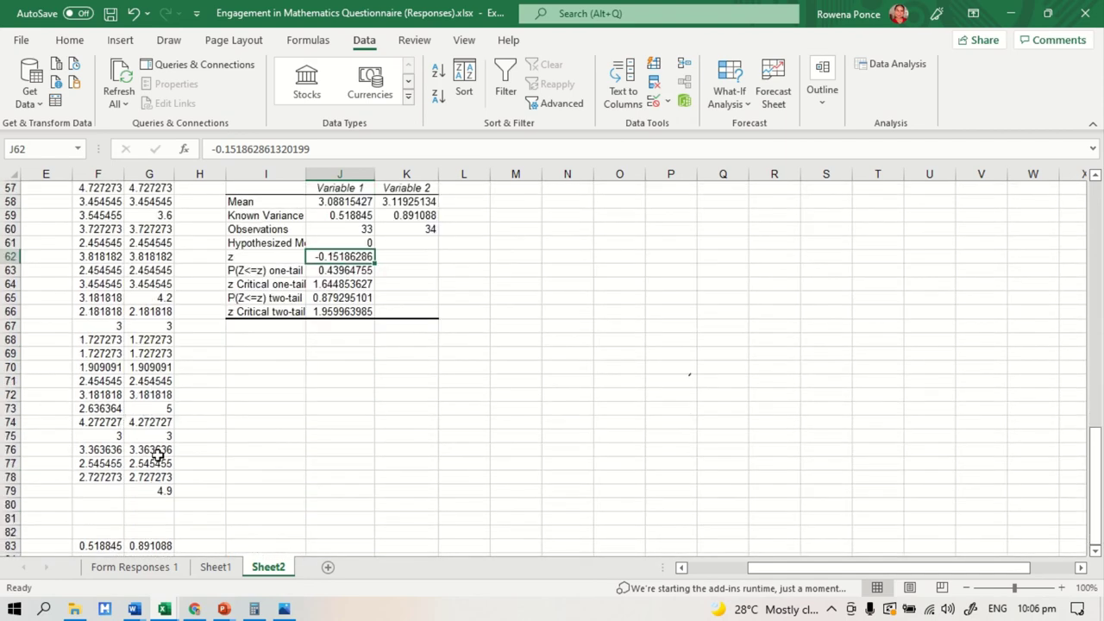
{"action": "scroll", "coordinate": [164, 314], "scroll_direction": "up", "scroll_amount": 4}
{"action": "scroll", "coordinate": [220, 436], "scroll_direction": "down", "scroll_amount": 4}
{"action": "scroll", "coordinate": [203, 502], "scroll_direction": "down", "scroll_amount": 2}
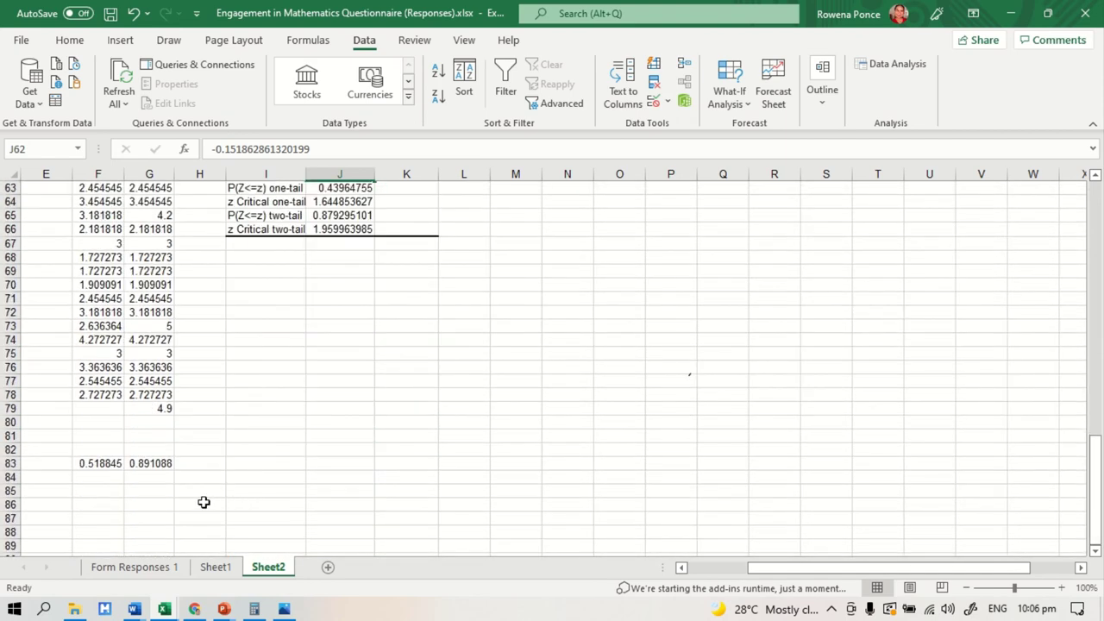
{"action": "scroll", "coordinate": [204, 502], "scroll_direction": "up", "scroll_amount": 4}
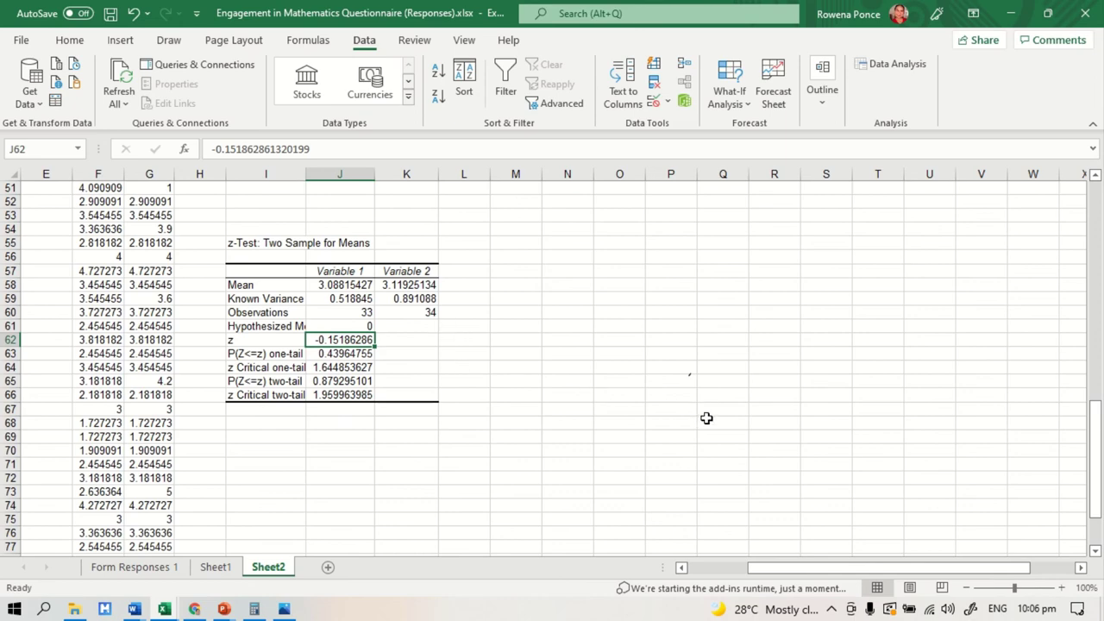
{"action": "scroll", "coordinate": [741, 380], "scroll_direction": "down", "scroll_amount": 3}
{"action": "scroll", "coordinate": [628, 445], "scroll_direction": "up", "scroll_amount": 4}
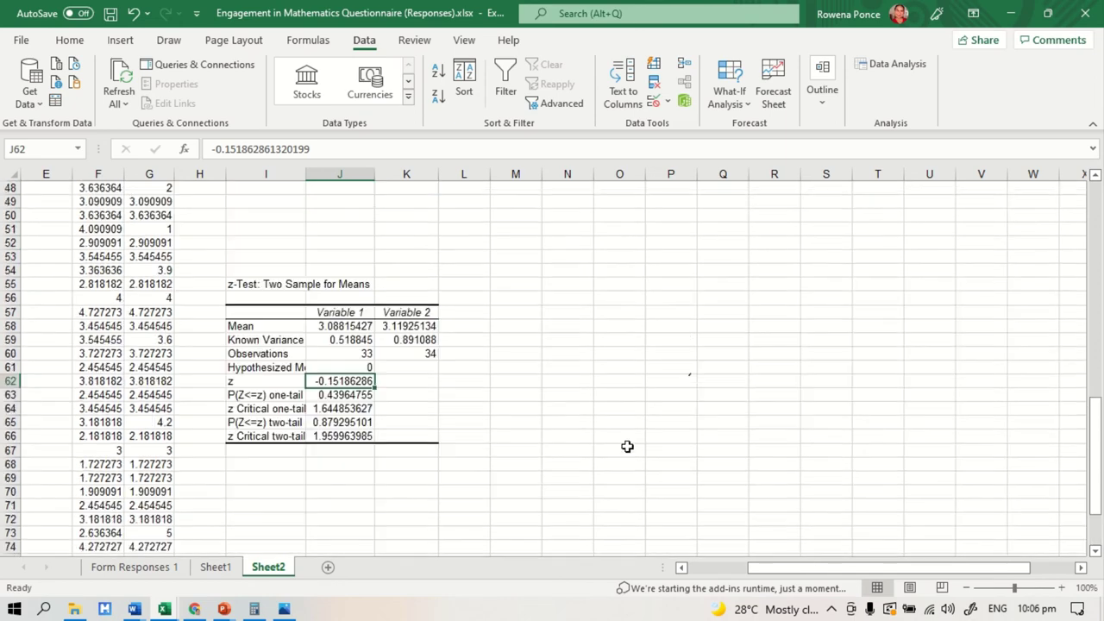
{"action": "scroll", "coordinate": [628, 446], "scroll_direction": "down", "scroll_amount": 1}
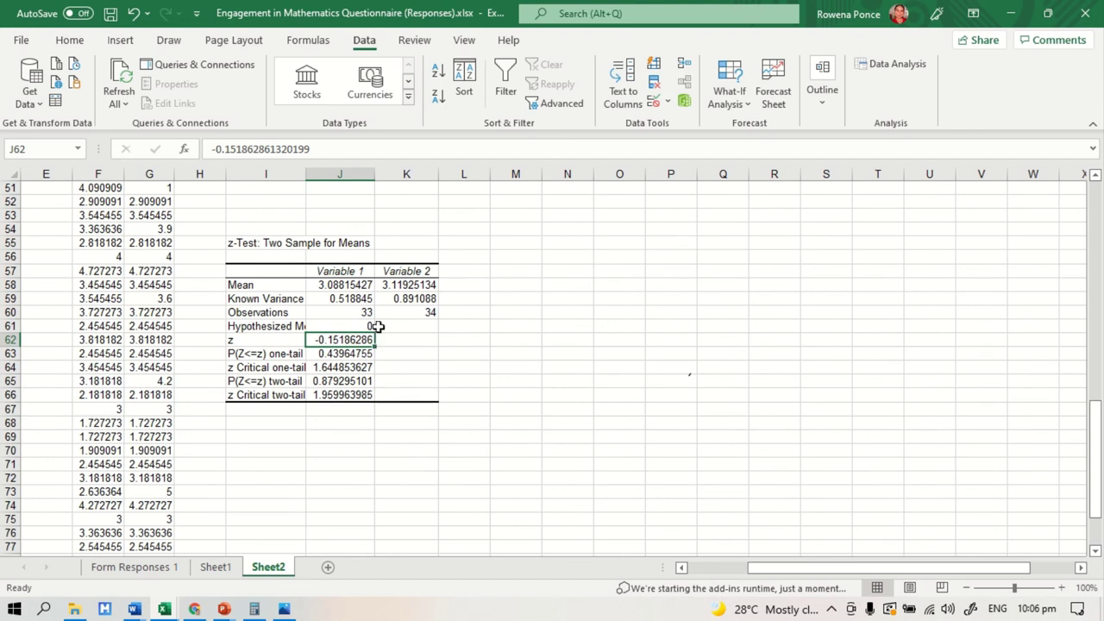
Step: Sketch a baseline and a bell curve in black ink on the empty cells beside the z-test output
{"action": "left_click", "coordinate": [169, 39]}
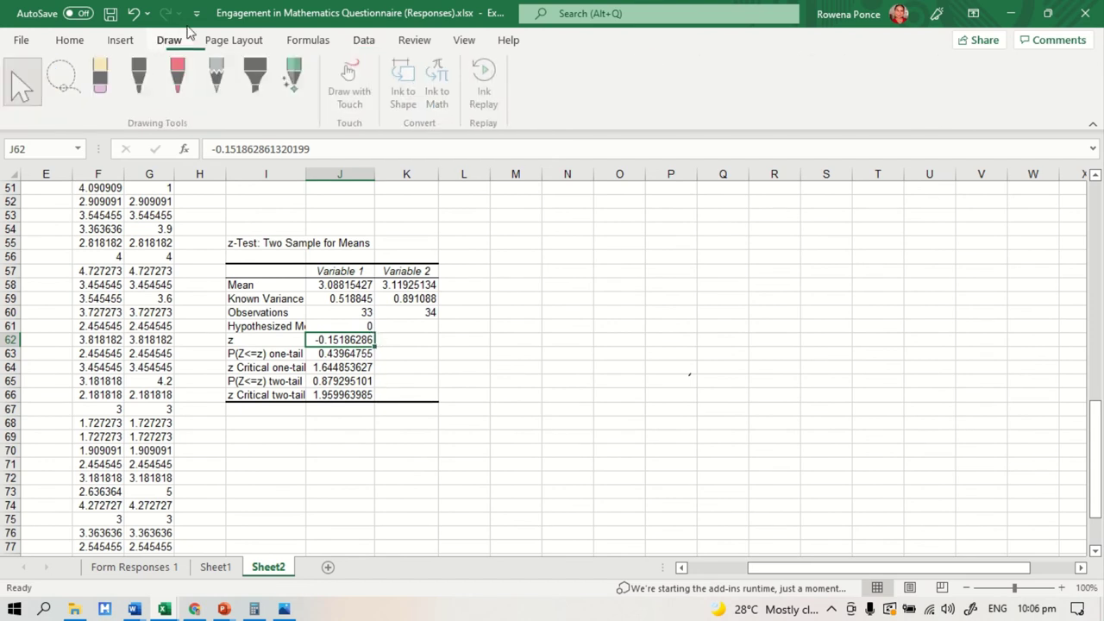
{"action": "left_click_drag", "start_coordinate": [553, 355], "coordinate": [797, 357]}
{"action": "mouse_move", "coordinate": [559, 333]}
{"action": "left_mouse_down"}
{"action": "mouse_move", "coordinate": [683, 285]}
{"action": "mouse_move", "coordinate": [788, 335]}
{"action": "left_mouse_up"}
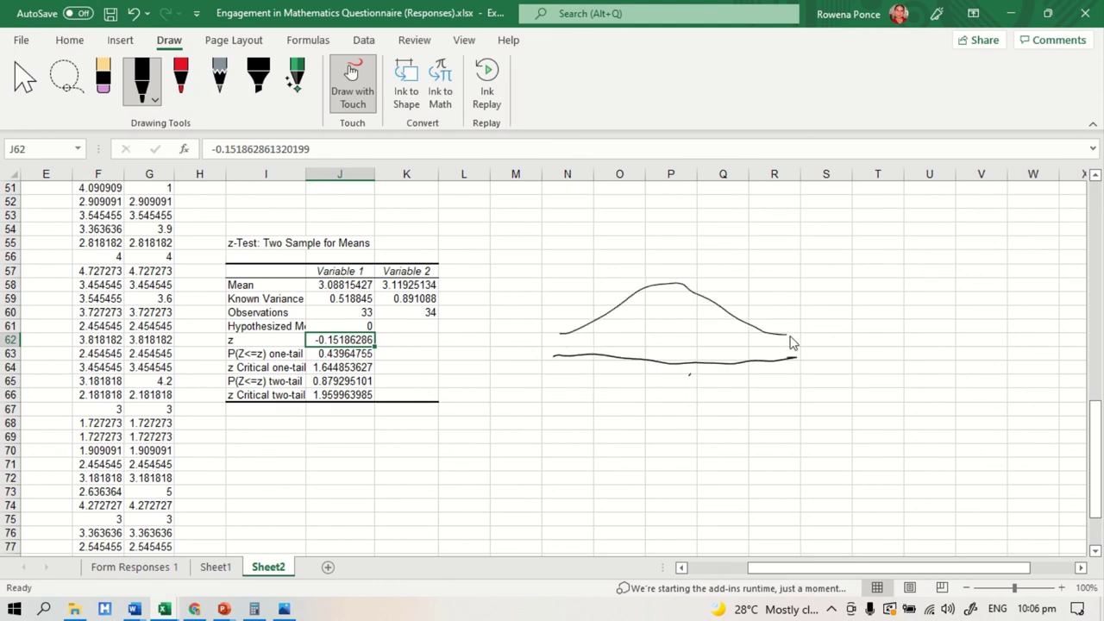
Step: Draw vertical critical-value lines near both ends of the bell curve and label them -1.95 and 1.95
{"action": "left_click_drag", "start_coordinate": [606, 313], "coordinate": [606, 343]}
{"action": "mouse_move", "coordinate": [744, 319]}
{"action": "left_mouse_down"}
{"action": "mouse_move", "coordinate": [732, 393]}
{"action": "mouse_move", "coordinate": [752, 395]}
{"action": "mouse_move", "coordinate": [764, 377]}
{"action": "mouse_move", "coordinate": [759, 390]}
{"action": "left_mouse_up"}
{"action": "left_click", "coordinate": [740, 391]}
{"action": "left_click_drag", "start_coordinate": [564, 378], "coordinate": [614, 395]}
{"action": "mouse_move", "coordinate": [622, 383]}
{"action": "left_mouse_down"}
{"action": "mouse_move", "coordinate": [621, 395]}
{"action": "mouse_move", "coordinate": [633, 374]}
{"action": "left_mouse_up"}
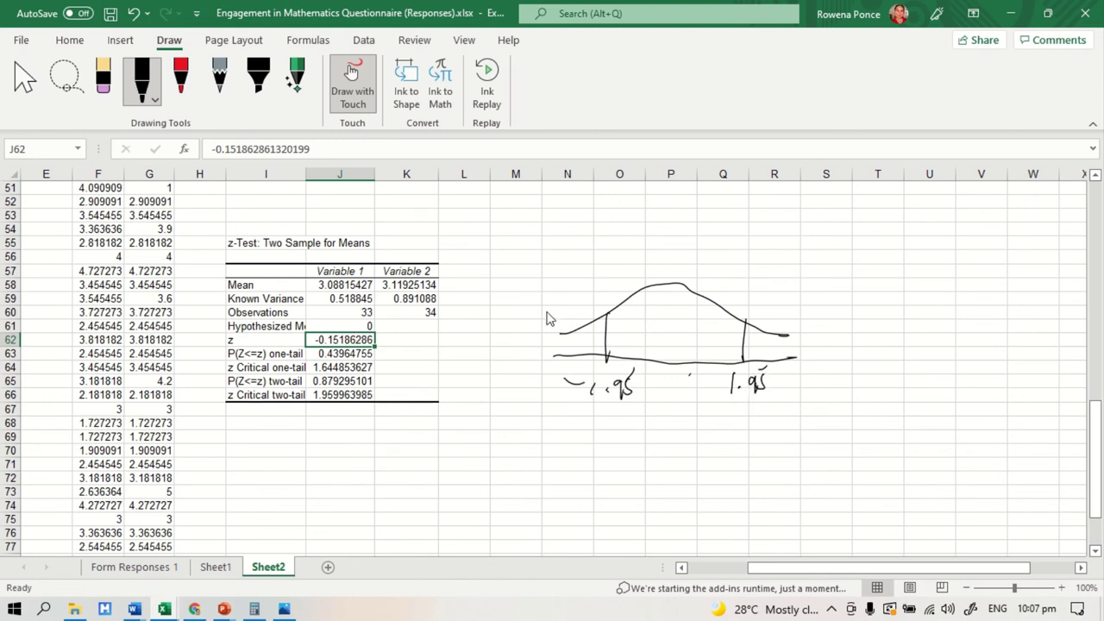
Step: Shade both tails beyond the critical-value lines and draw a vertical centre line through the bell curve
{"action": "left_click_drag", "start_coordinate": [562, 353], "coordinate": [609, 333]}
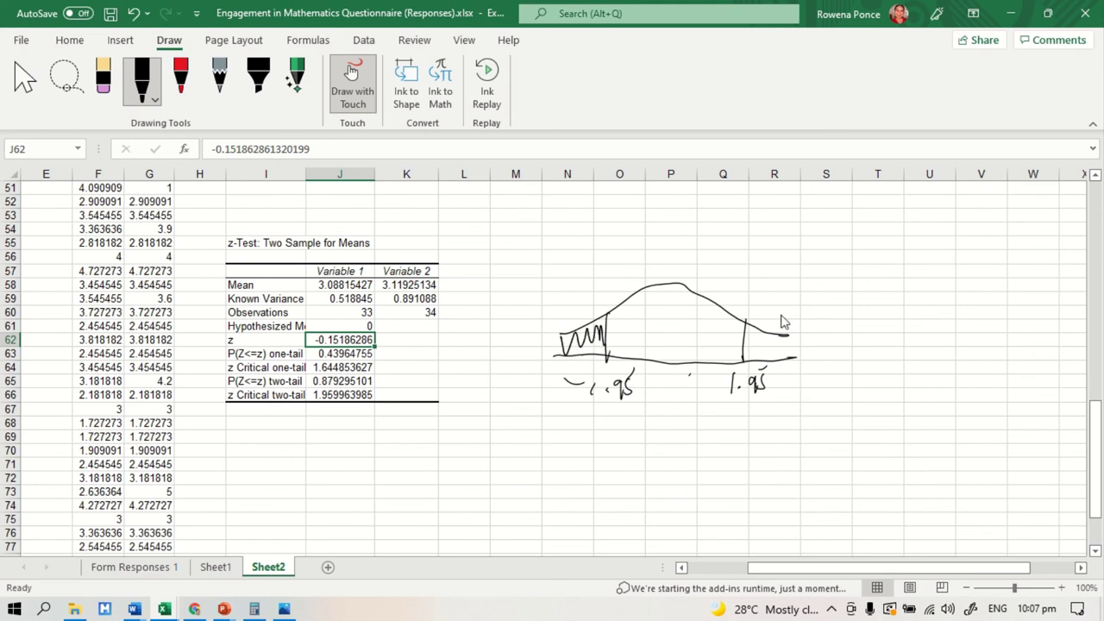
{"action": "left_click_drag", "start_coordinate": [747, 354], "coordinate": [797, 358]}
{"action": "left_click_drag", "start_coordinate": [672, 283], "coordinate": [674, 366]}
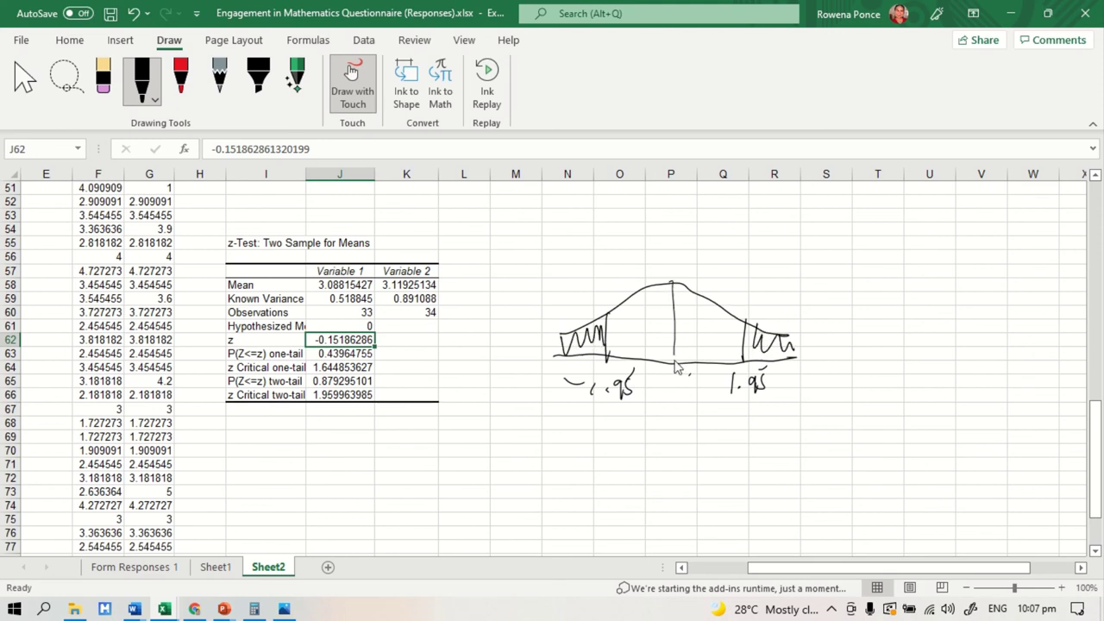
Step: Label the z value -0.15 with an arrow just before the curve's centre and darken the shading of both tails
{"action": "left_click", "coordinate": [647, 267]}
{"action": "mouse_move", "coordinate": [647, 272]}
{"action": "left_mouse_down"}
{"action": "mouse_move", "coordinate": [640, 264]}
{"action": "mouse_move", "coordinate": [663, 255]}
{"action": "left_mouse_up"}
{"action": "left_click_drag", "start_coordinate": [642, 304], "coordinate": [648, 292]}
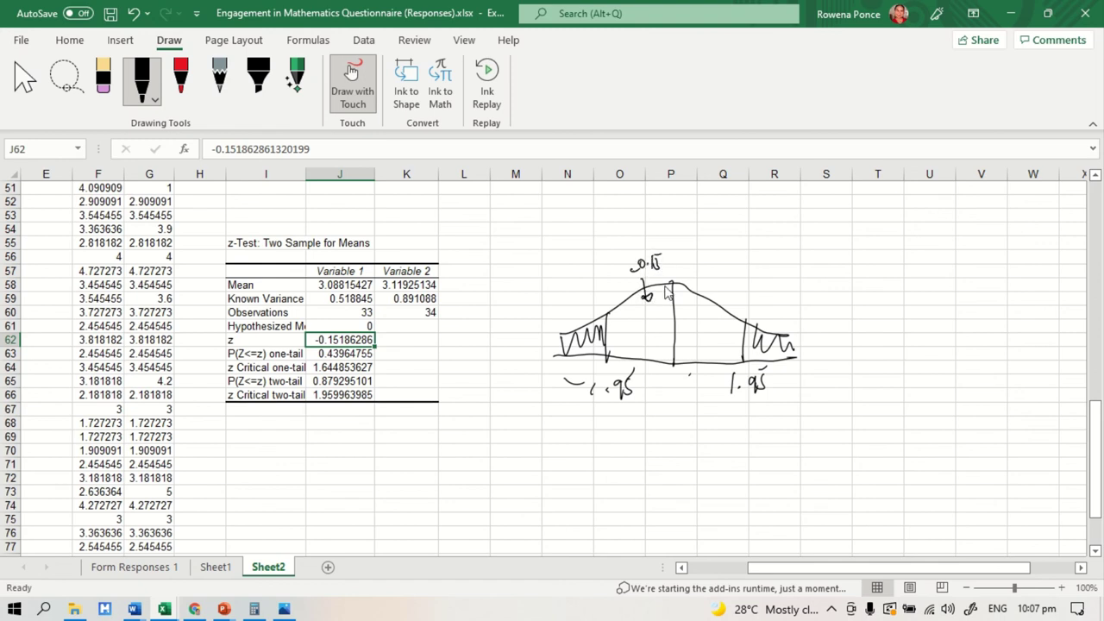
{"action": "mouse_move", "coordinate": [602, 353]}
{"action": "left_mouse_down"}
{"action": "mouse_move", "coordinate": [576, 355]}
{"action": "mouse_move", "coordinate": [599, 350]}
{"action": "mouse_move", "coordinate": [595, 338]}
{"action": "left_mouse_up"}
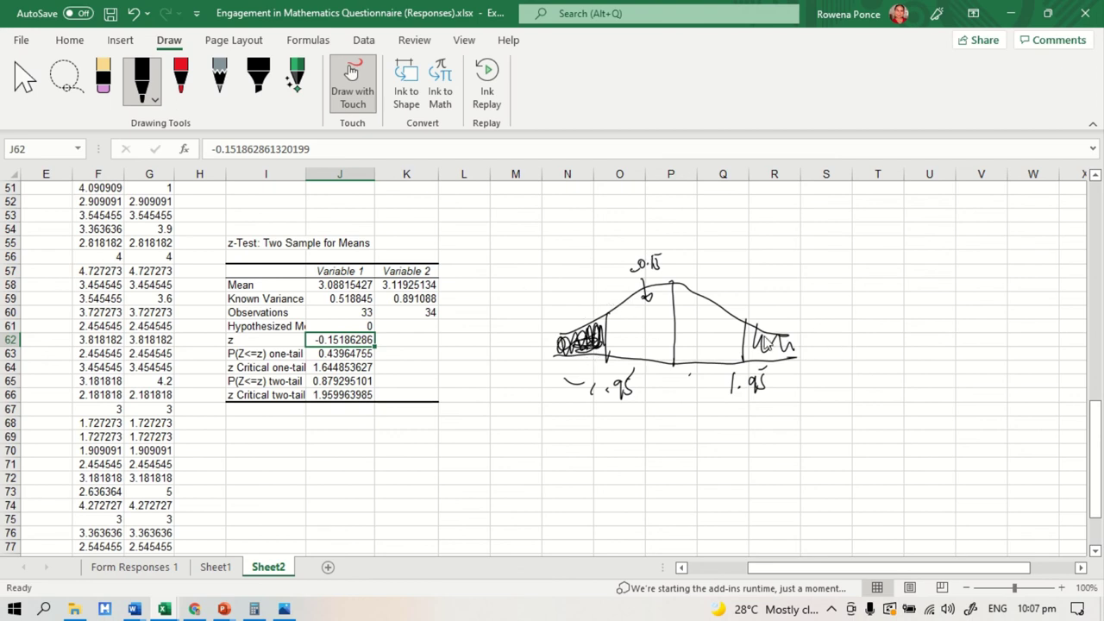
{"action": "mouse_move", "coordinate": [764, 344]}
{"action": "left_mouse_down"}
{"action": "mouse_move", "coordinate": [746, 348]}
{"action": "mouse_move", "coordinate": [787, 350]}
{"action": "mouse_move", "coordinate": [776, 345]}
{"action": "left_mouse_up"}
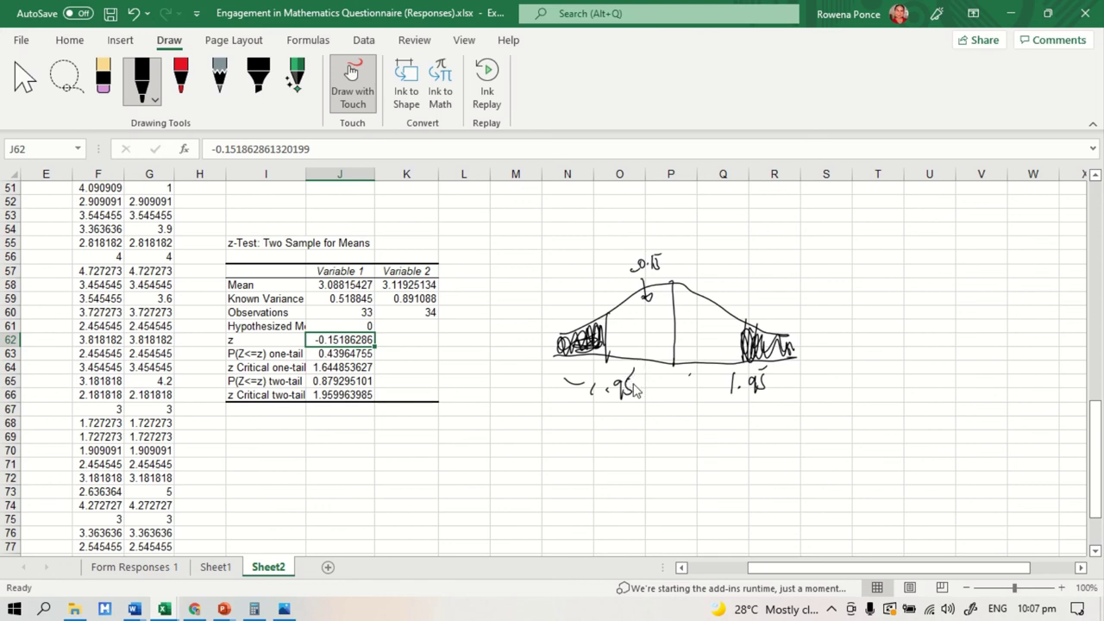
Step: Handwrite "Accept the Null Hypothesis" below the bell curve
{"action": "mouse_move", "coordinate": [556, 442]}
{"action": "left_mouse_down"}
{"action": "mouse_move", "coordinate": [593, 453]}
{"action": "mouse_move", "coordinate": [608, 443]}
{"action": "mouse_move", "coordinate": [601, 475]}
{"action": "left_mouse_up"}
{"action": "mouse_move", "coordinate": [618, 435]}
{"action": "left_mouse_down"}
{"action": "mouse_move", "coordinate": [693, 457]}
{"action": "mouse_move", "coordinate": [692, 434]}
{"action": "mouse_move", "coordinate": [715, 451]}
{"action": "mouse_move", "coordinate": [792, 431]}
{"action": "mouse_move", "coordinate": [828, 438]}
{"action": "mouse_move", "coordinate": [814, 438]}
{"action": "mouse_move", "coordinate": [838, 479]}
{"action": "mouse_move", "coordinate": [870, 436]}
{"action": "mouse_move", "coordinate": [897, 454]}
{"action": "left_mouse_up"}
{"action": "left_click_drag", "start_coordinate": [937, 431], "coordinate": [976, 435]}
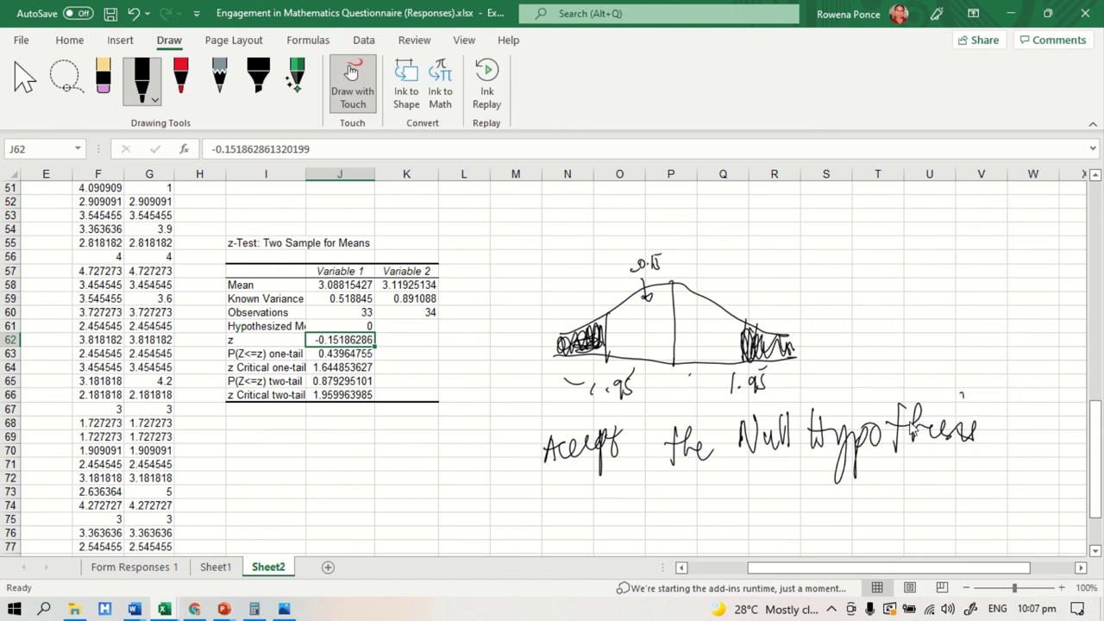
Step: Draw a frame around the handwritten hypothesis above the A and B scores, and return to the z-test output
{"action": "left_click_drag", "start_coordinate": [1093, 439], "coordinate": [1096, 332]}
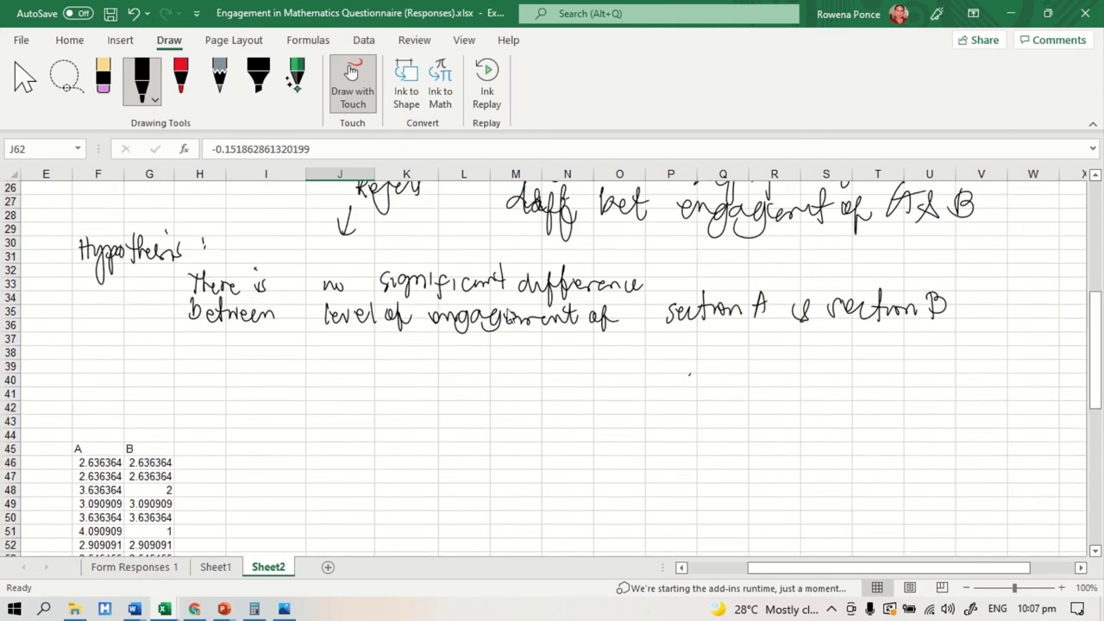
{"action": "mouse_move", "coordinate": [72, 238]}
{"action": "left_mouse_down"}
{"action": "mouse_move", "coordinate": [60, 237]}
{"action": "mouse_move", "coordinate": [755, 261]}
{"action": "mouse_move", "coordinate": [1054, 390]}
{"action": "mouse_move", "coordinate": [266, 348]}
{"action": "mouse_move", "coordinate": [33, 353]}
{"action": "left_mouse_up"}
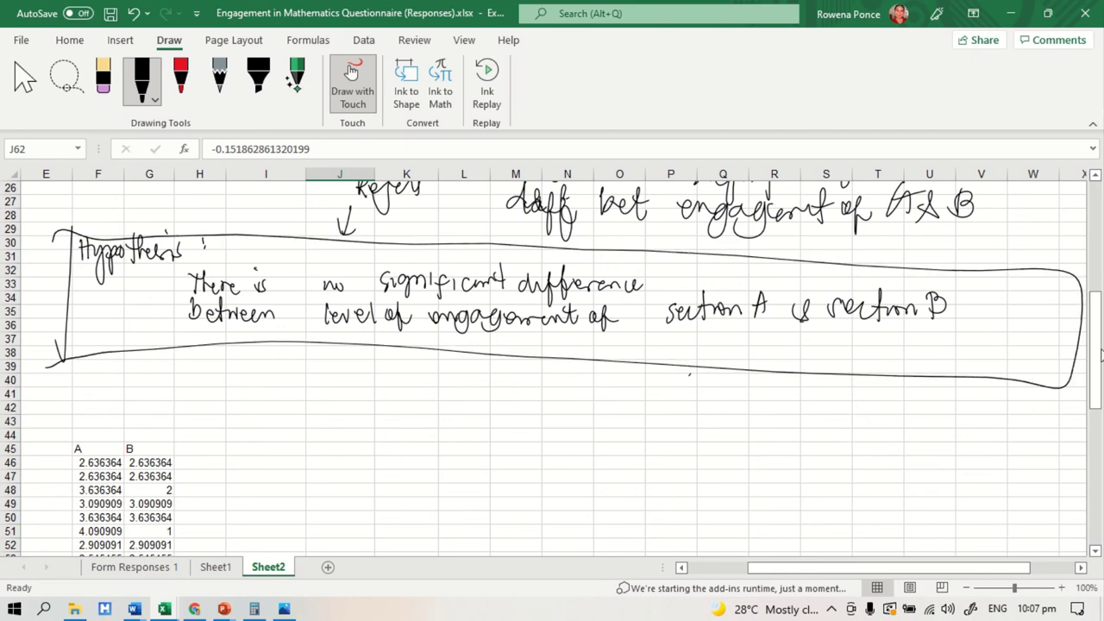
{"action": "mouse_move", "coordinate": [1100, 354]}
{"action": "left_mouse_down"}
{"action": "mouse_move", "coordinate": [1102, 474]}
{"action": "mouse_move", "coordinate": [1093, 324]}
{"action": "mouse_move", "coordinate": [1099, 543]}
{"action": "mouse_move", "coordinate": [1100, 498]}
{"action": "left_mouse_up"}
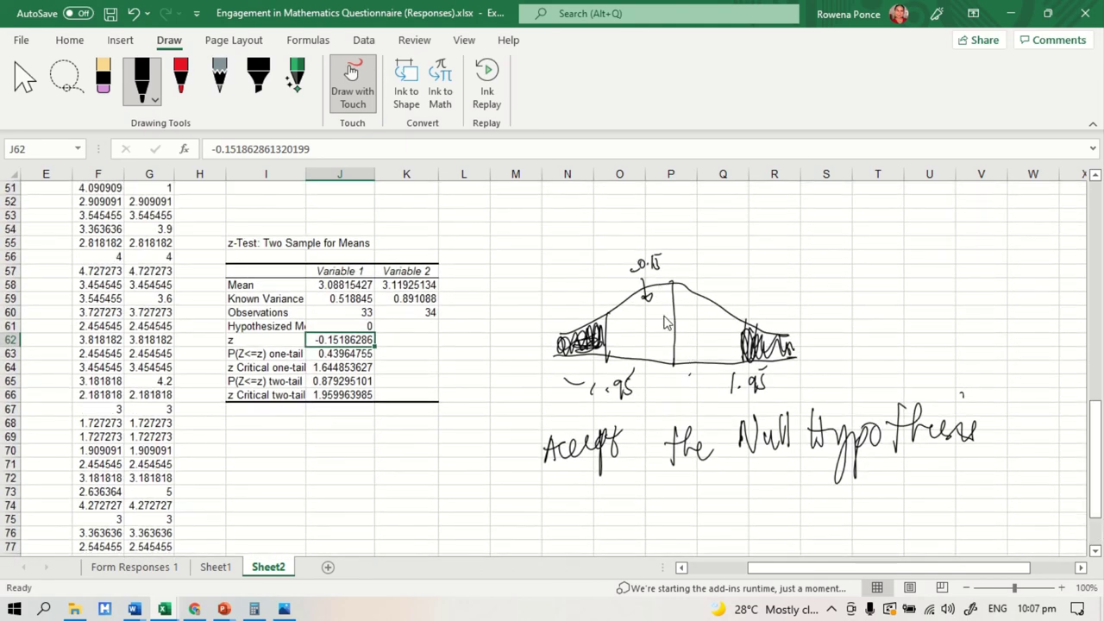
{"action": "mouse_move", "coordinate": [1098, 433]}
{"action": "left_mouse_down"}
{"action": "mouse_move", "coordinate": [1097, 245]}
{"action": "mouse_move", "coordinate": [1101, 503]}
{"action": "mouse_move", "coordinate": [1080, 233]}
{"action": "left_mouse_up"}
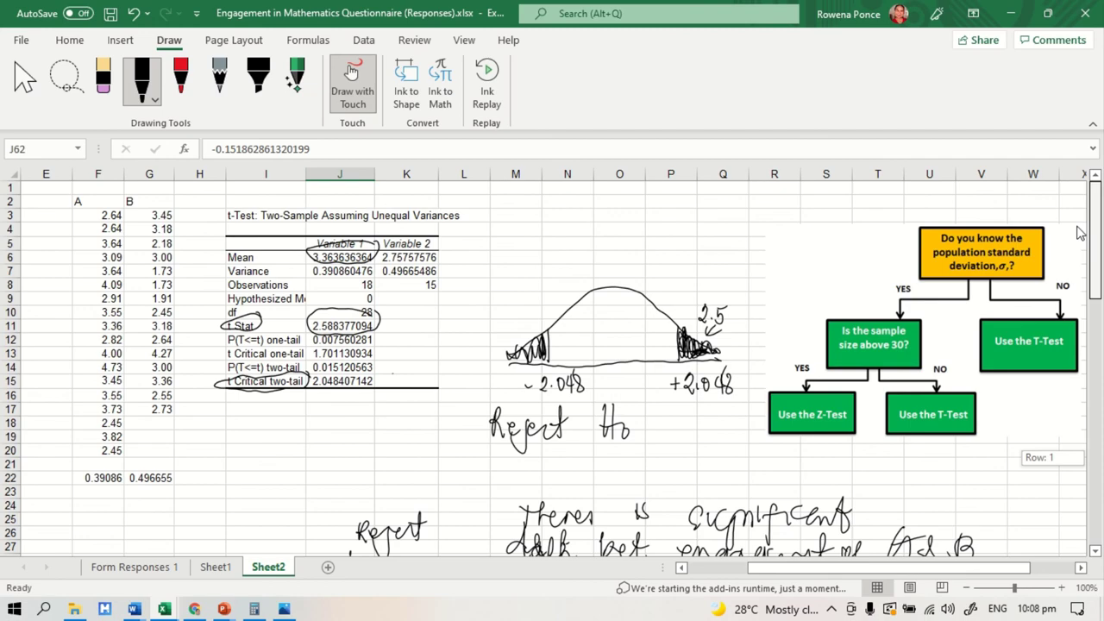
{"action": "mouse_move", "coordinate": [1100, 270]}
{"action": "left_mouse_down"}
{"action": "mouse_move", "coordinate": [1092, 459]}
{"action": "mouse_move", "coordinate": [1073, 353]}
{"action": "mouse_move", "coordinate": [1083, 500]}
{"action": "mouse_move", "coordinate": [1093, 274]}
{"action": "left_mouse_up"}
{"action": "mouse_move", "coordinate": [889, 7]}
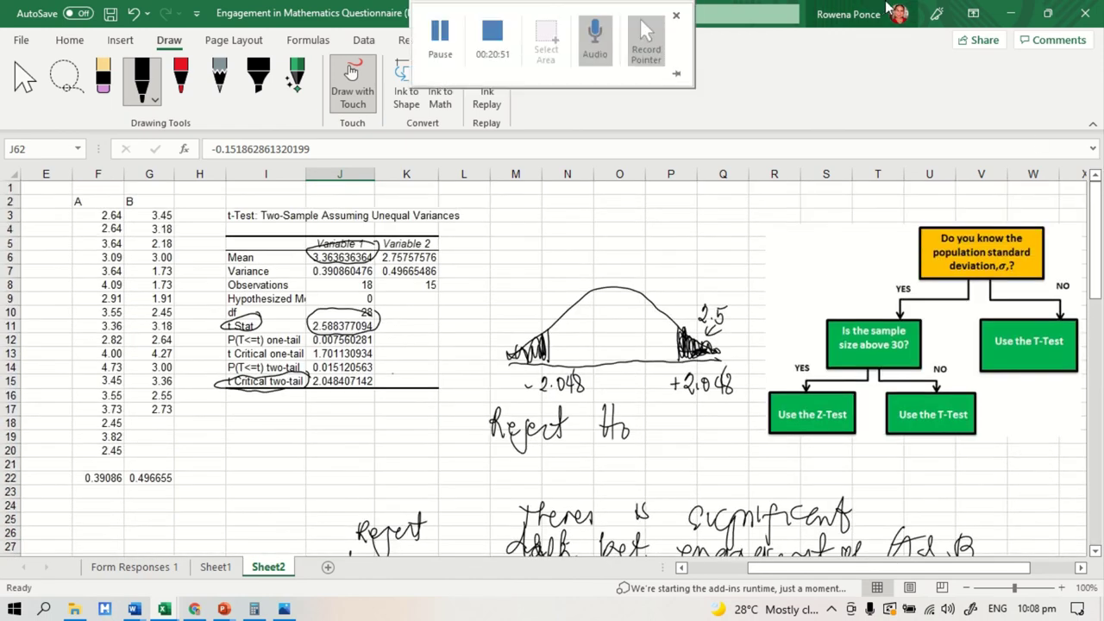